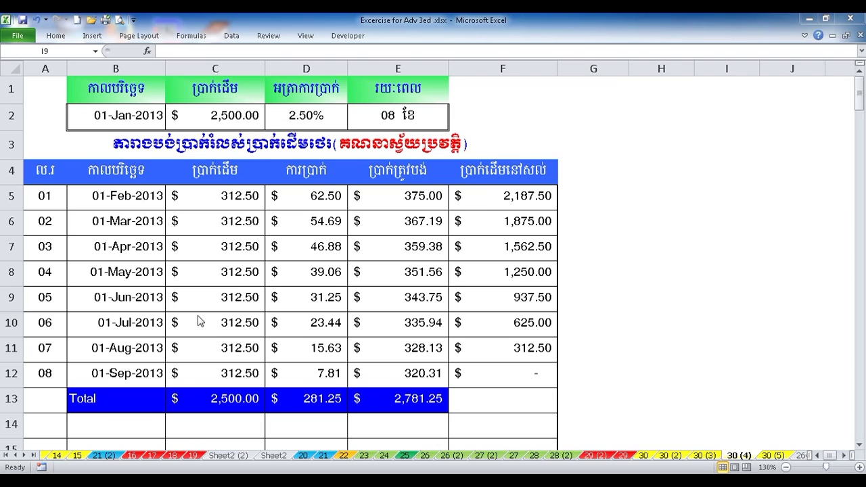
- Clear the loan term in E2 and enter 5 months
left_click(399, 117)
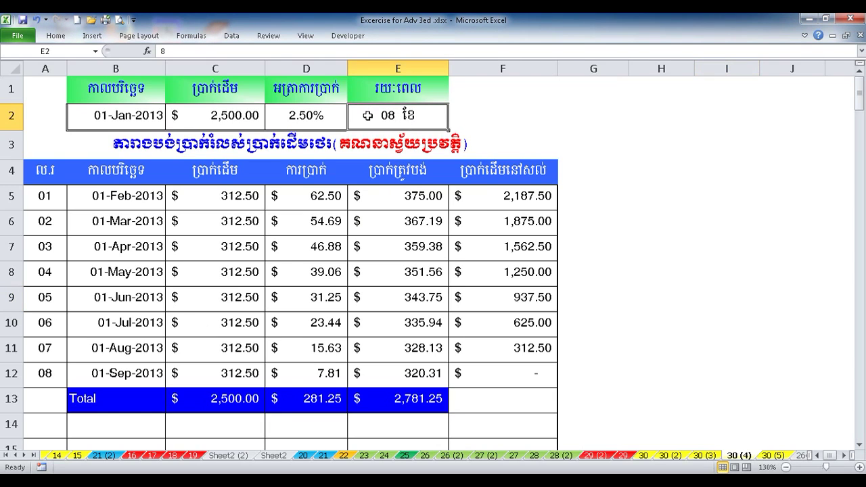
left_click_drag(138, 119, 364, 119)
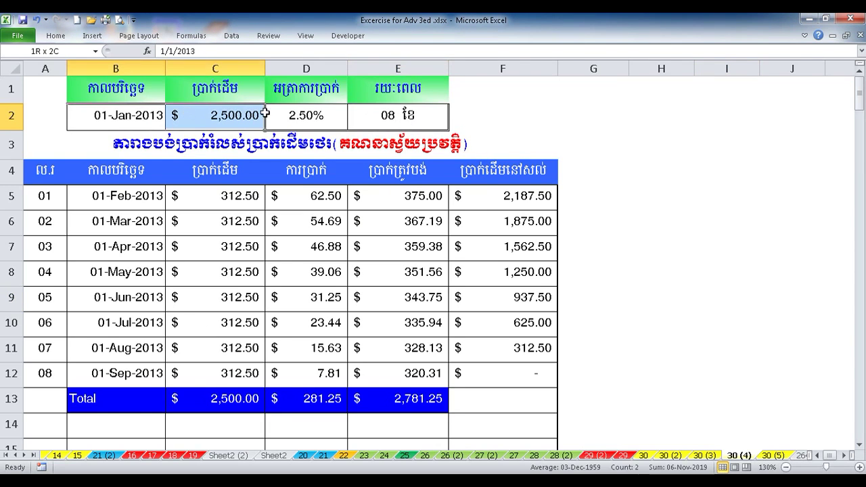
left_click(365, 120)
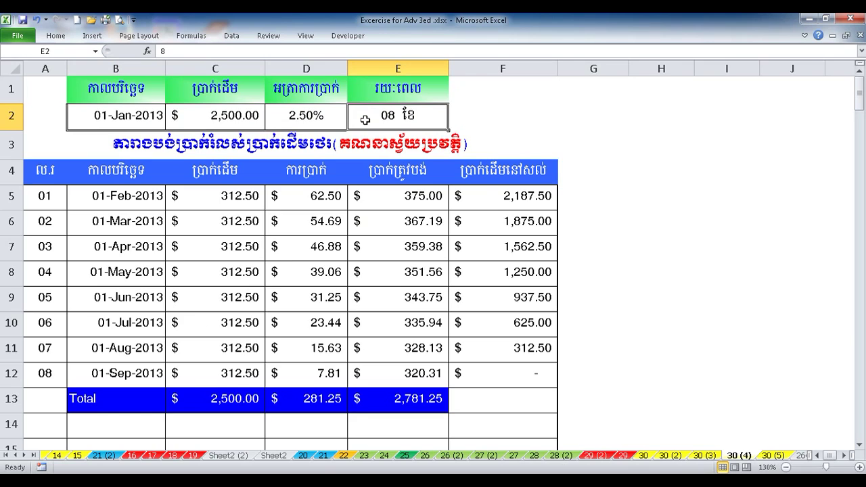
key("Delete")
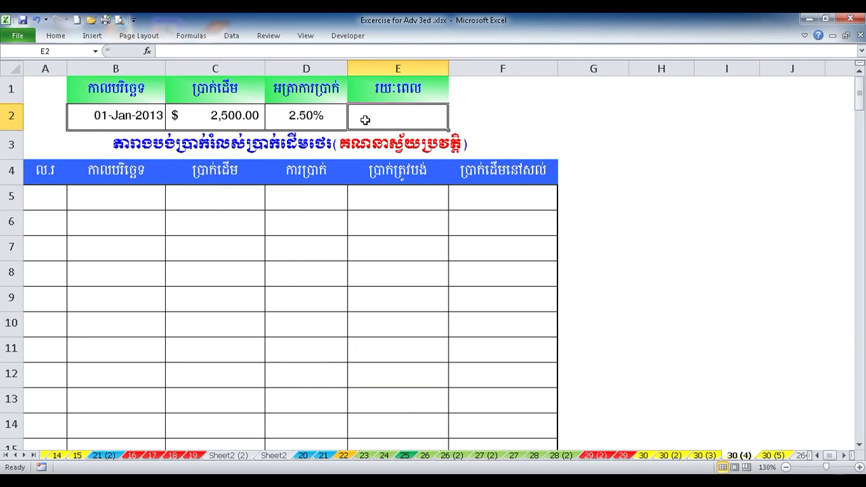
type("5")
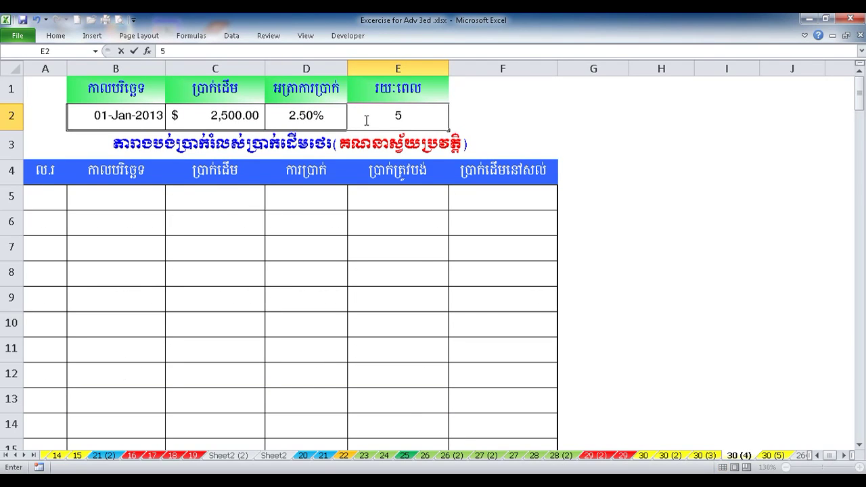
key("Return")
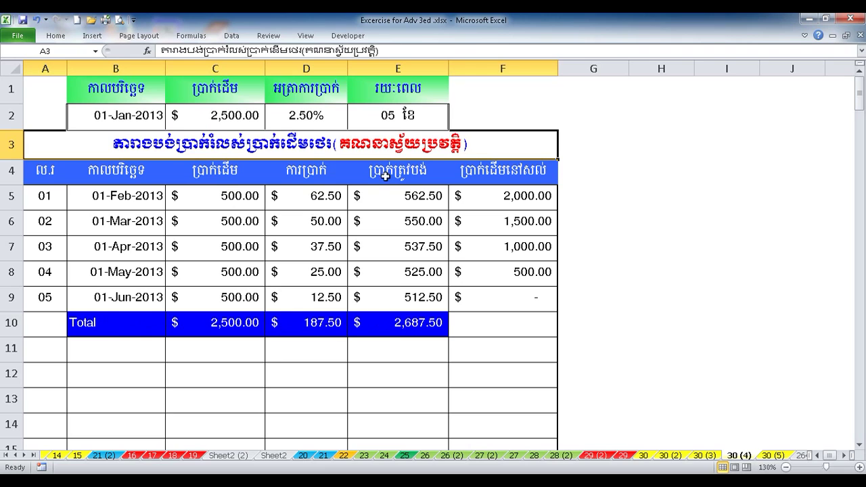
- Try an 8-month term in E2, then change it to 15 months
left_click(390, 114)
type("8")
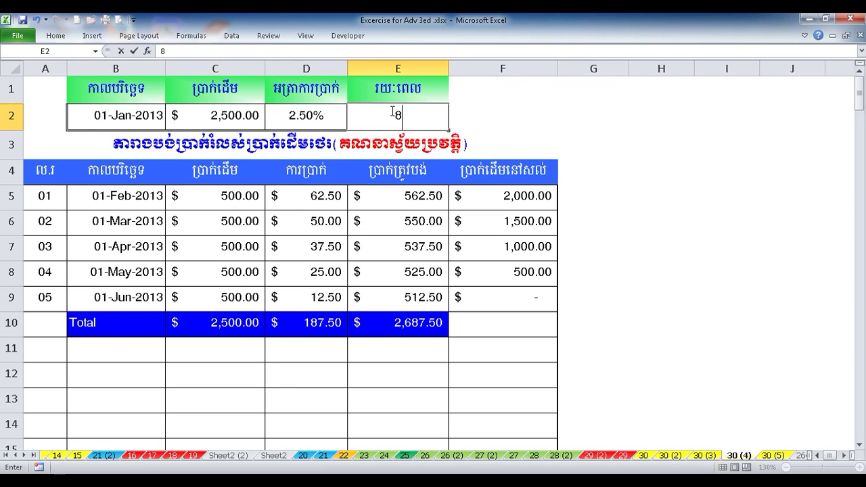
key("Return")
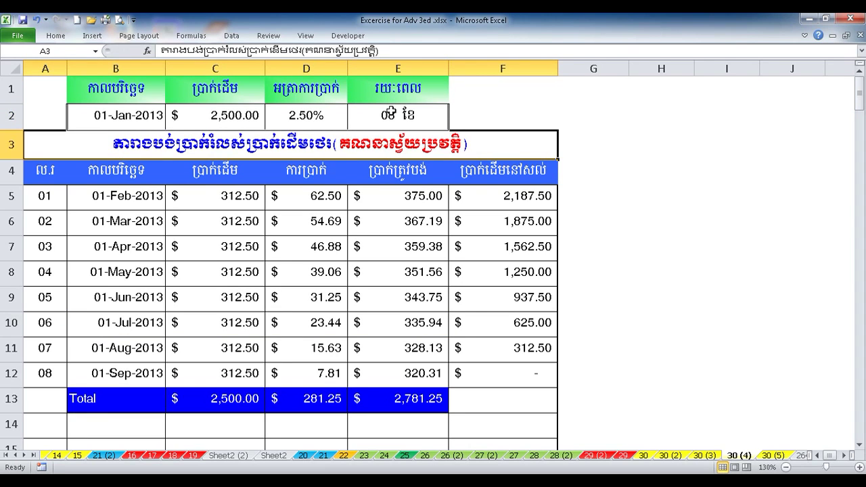
left_click(390, 112)
type("1")
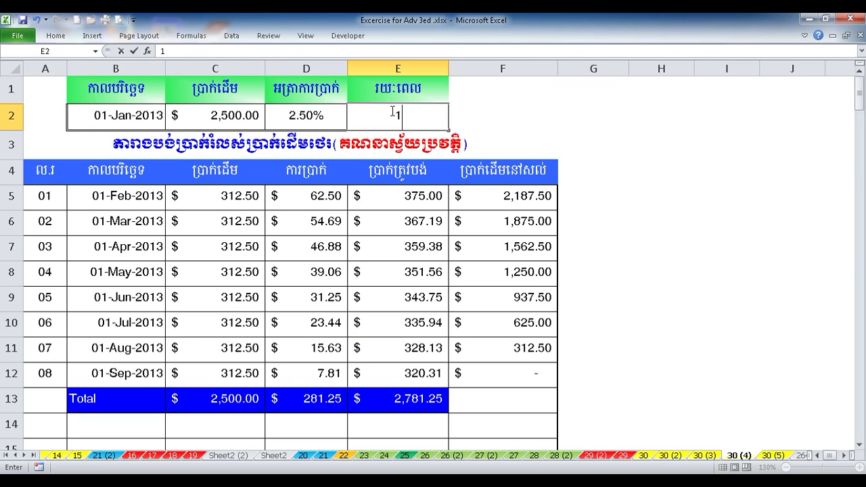
type("5")
key("Return")
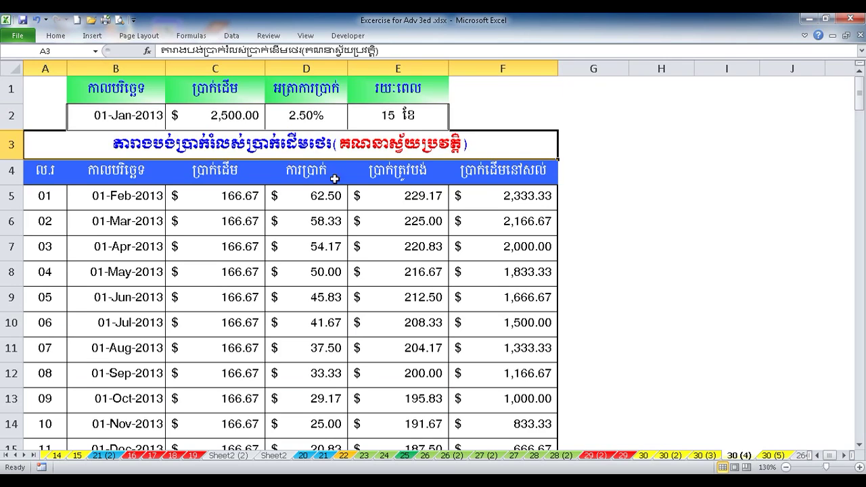
- Check the 15-payment schedule's Total row of 3,000.00, then return to the loan inputs
scroll(325, 210, "down", 2)
scroll(193, 254, "down", 1)
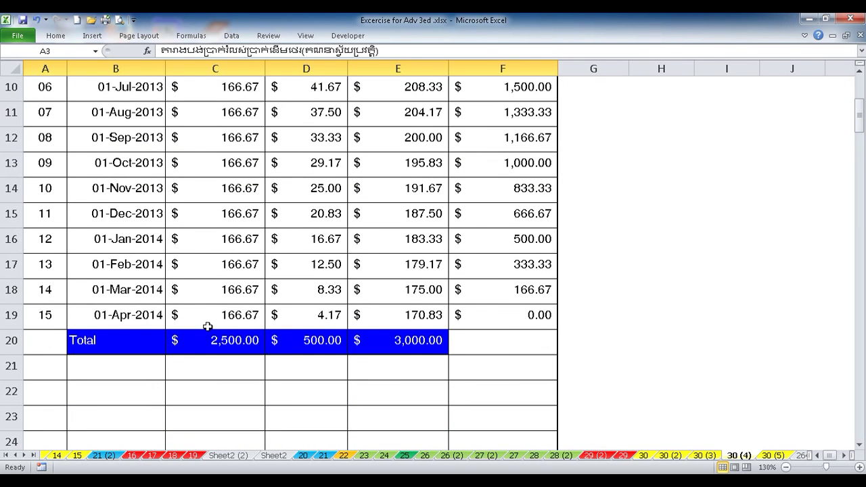
scroll(208, 327, "up", 2)
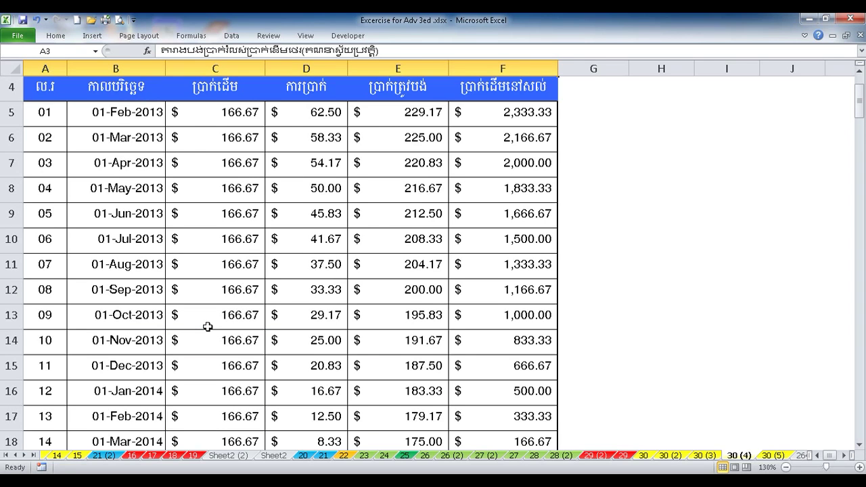
scroll(208, 325, "up", 1)
left_click(141, 115)
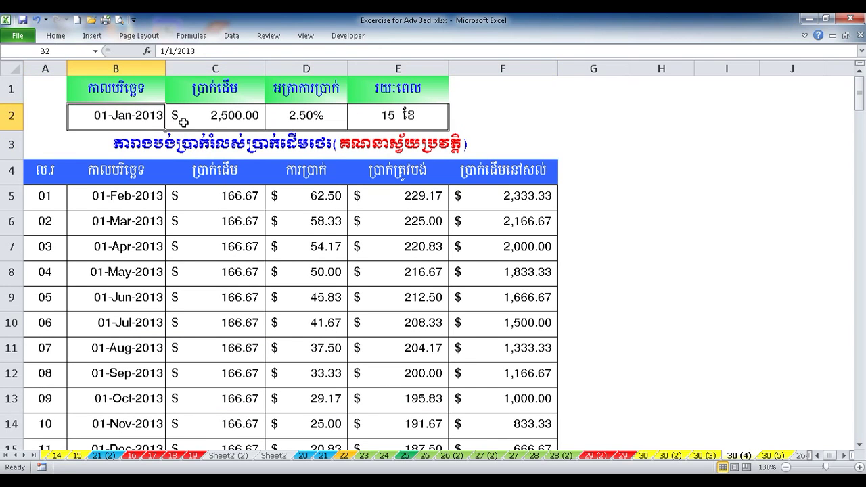
left_click(294, 114)
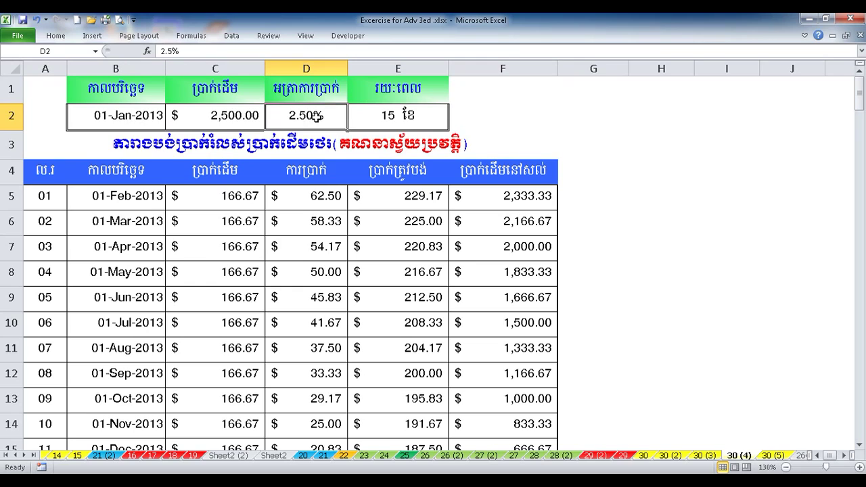
- Enter a 3% interest rate in D2 and a 5000 principal in C2
left_click(410, 115)
left_click(303, 115)
type("3")
key("Left")
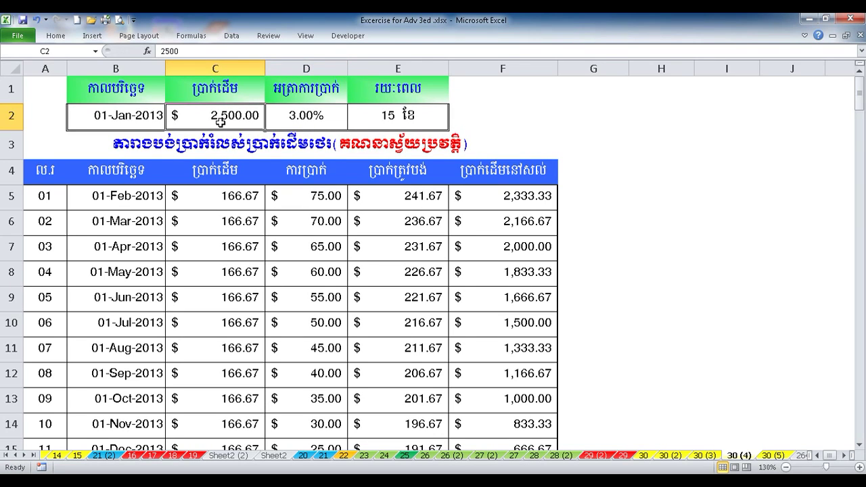
type("5000")
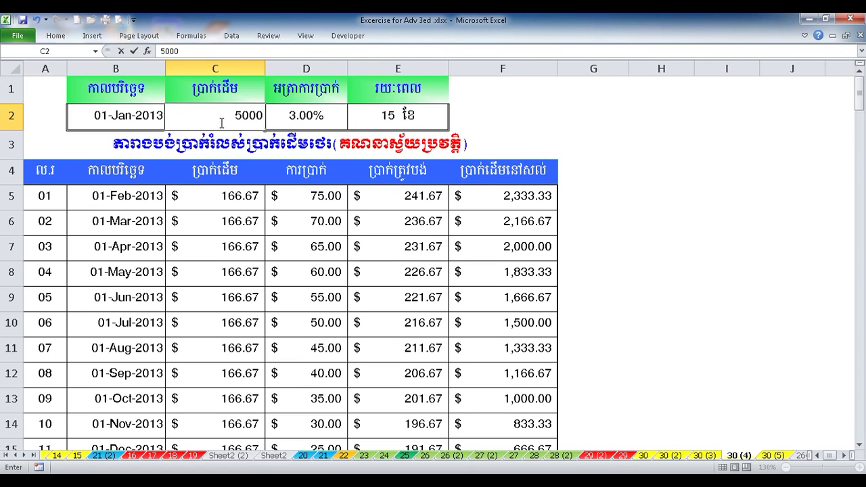
key("Return")
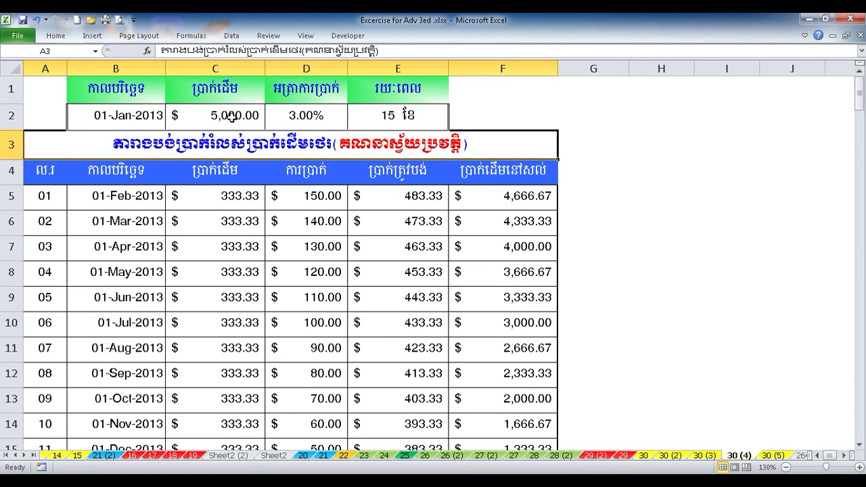
- Change the principal in C2 to 3500 and the term in E2 to 6 months
left_click(231, 117)
key("Delete")
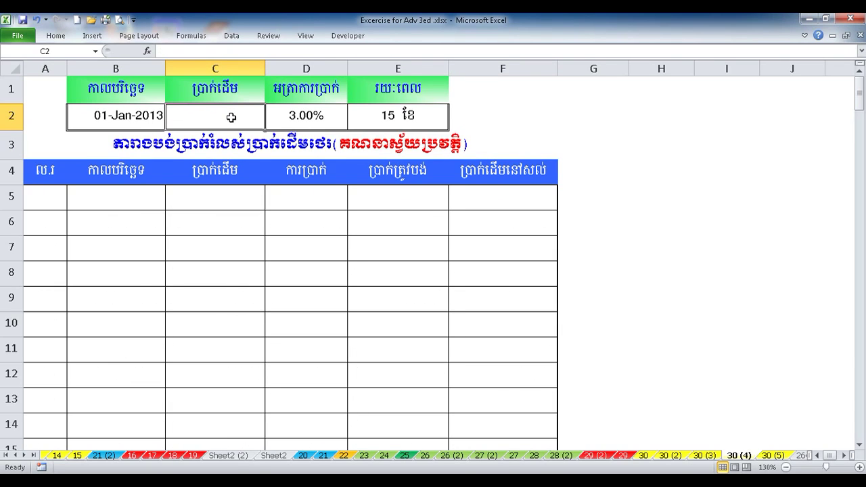
type("3500")
key("Return")
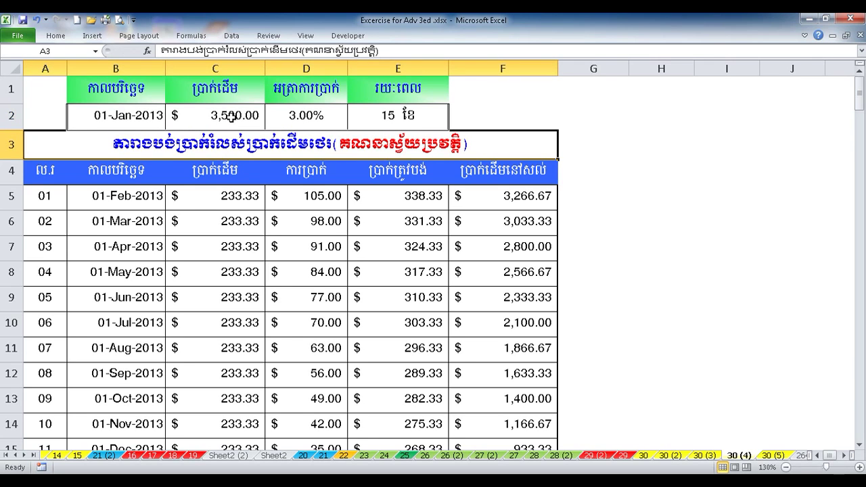
left_click(385, 115)
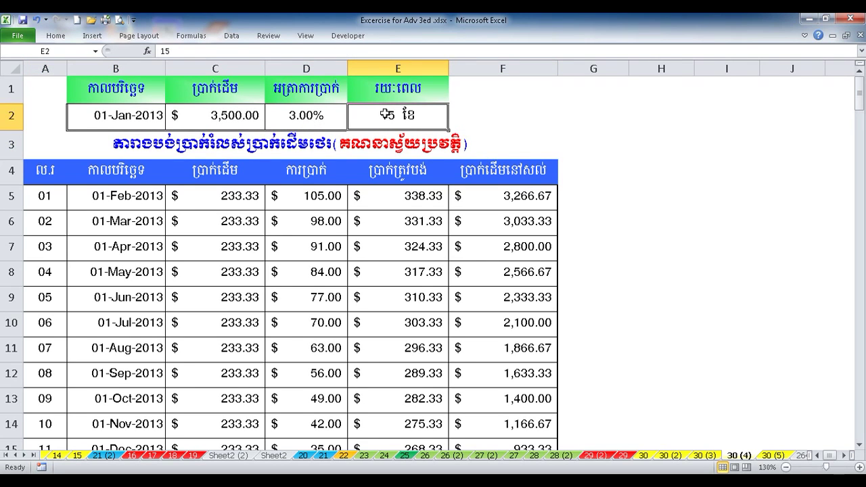
type("6")
key("Return")
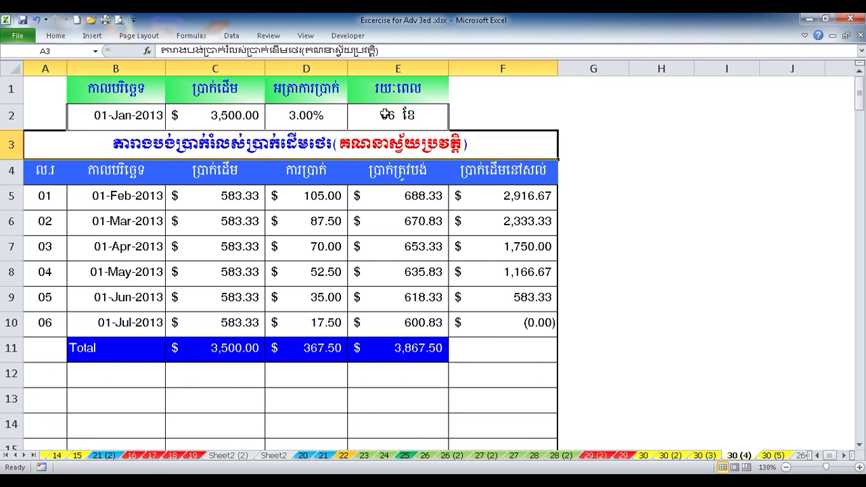
left_click(639, 229)
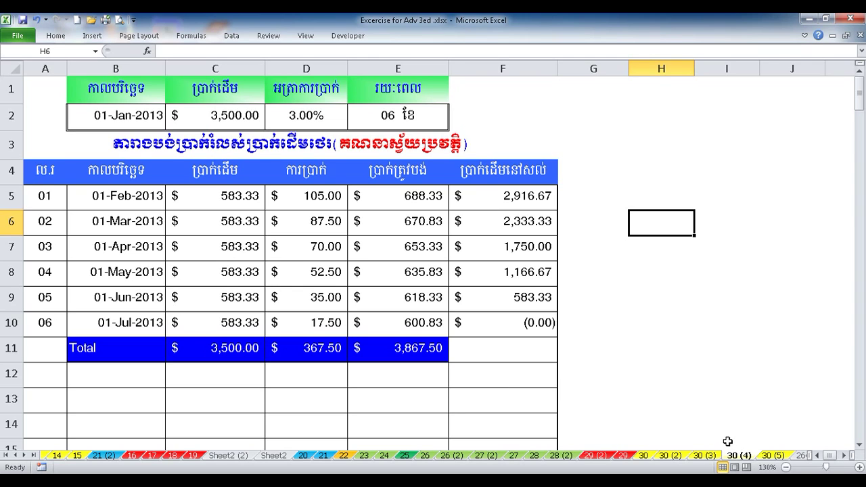
- Clear the schedule rows from A5 to F109 and pin the ribbon permanently open
left_click_drag(56, 207, 508, 472)
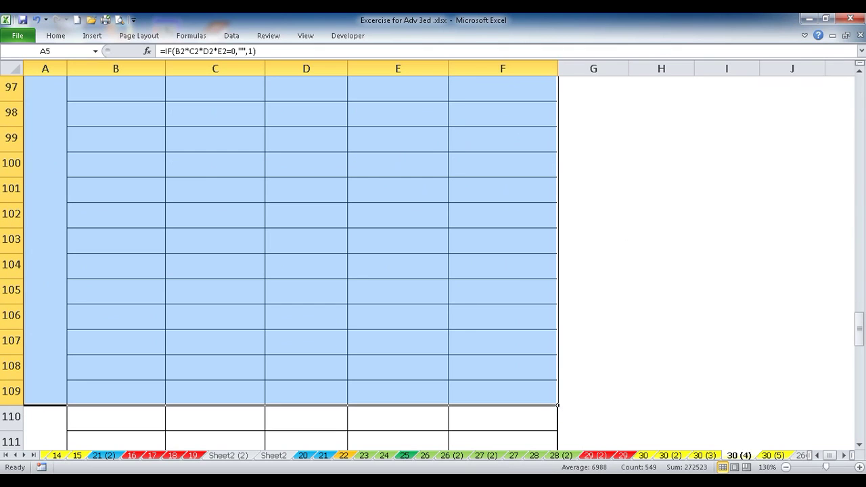
scroll(547, 154, "up", 20)
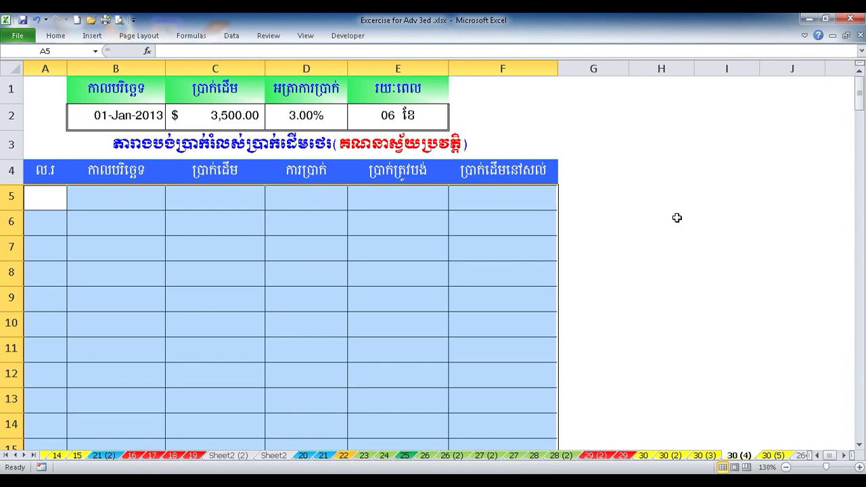
left_click(667, 218)
left_click(118, 206)
left_click(38, 197)
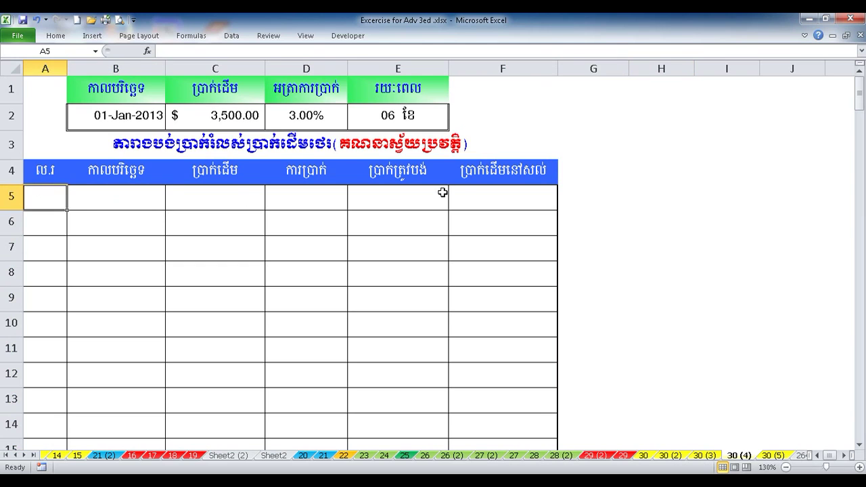
left_click_drag(46, 206, 41, 228)
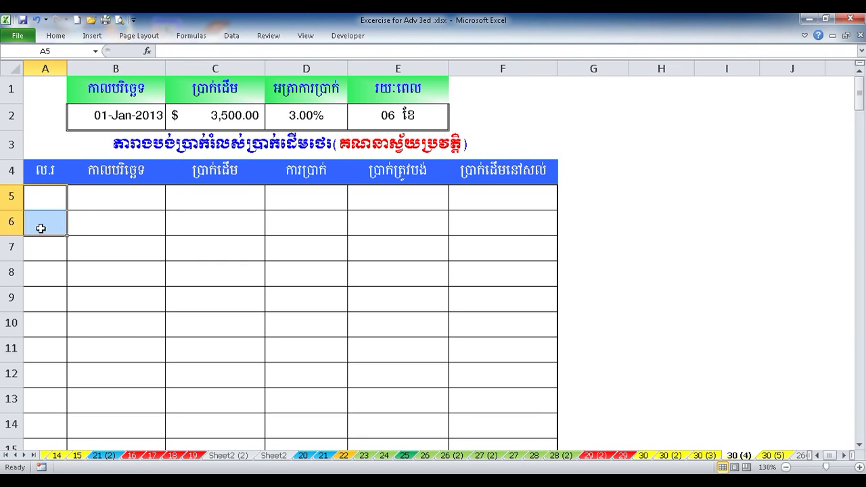
double_click(59, 38)
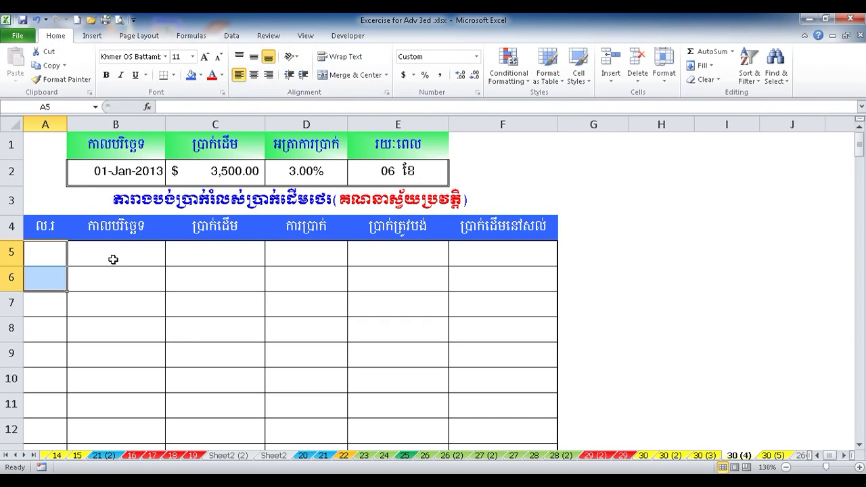
left_click(54, 255)
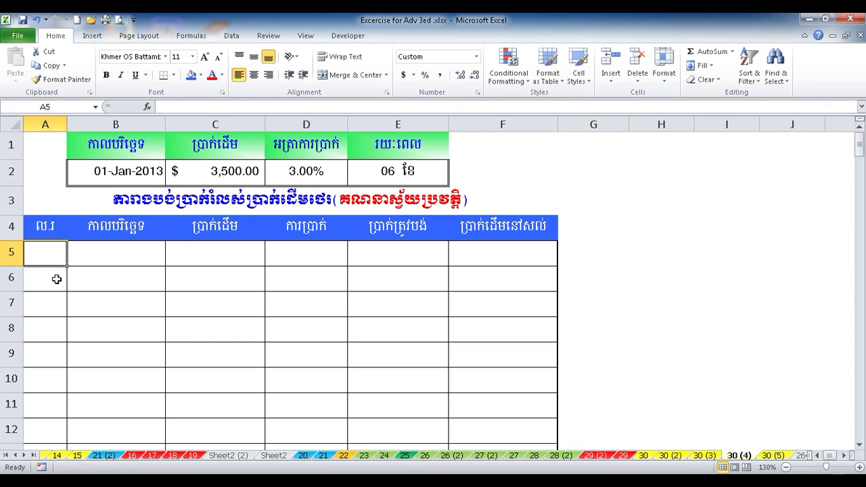
- Type =IF(B2*C2*D2*E2=0,"",1) in A5, picking the four input cells as references
type("=if(")
left_click(138, 171)
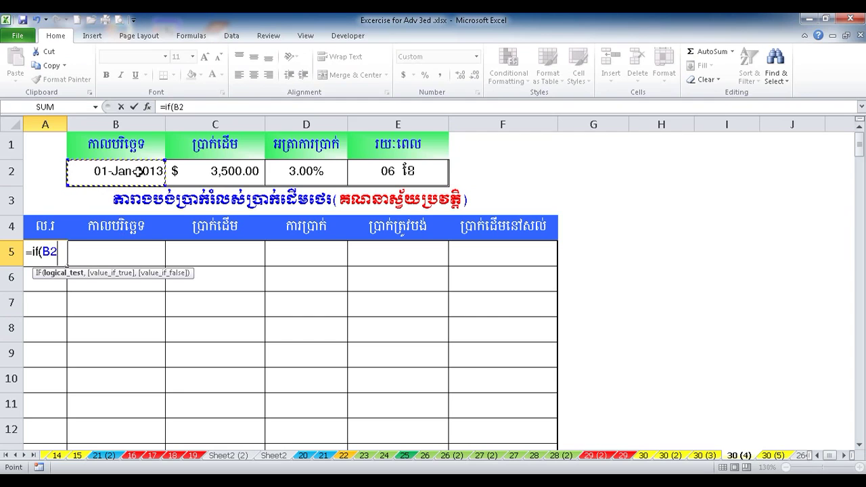
type("*")
left_click(227, 181)
type("*")
left_click(287, 179)
type("*")
left_click(368, 175)
type("=")
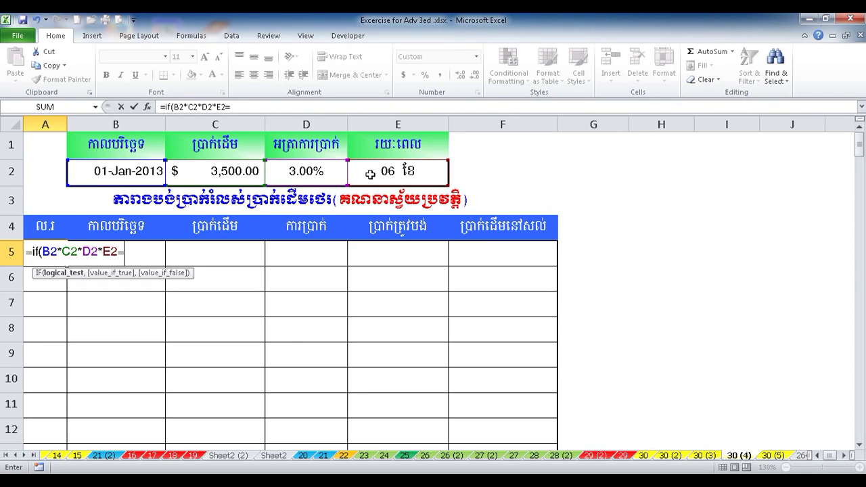
type("0,")
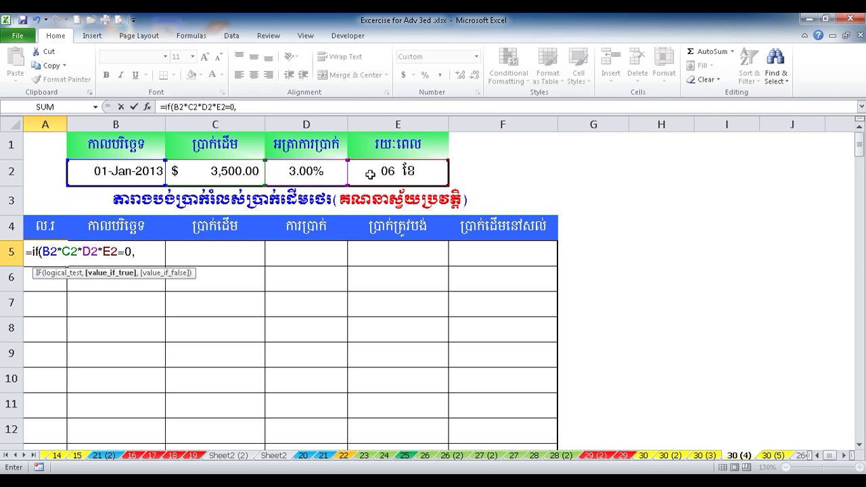
type("\"\",1")
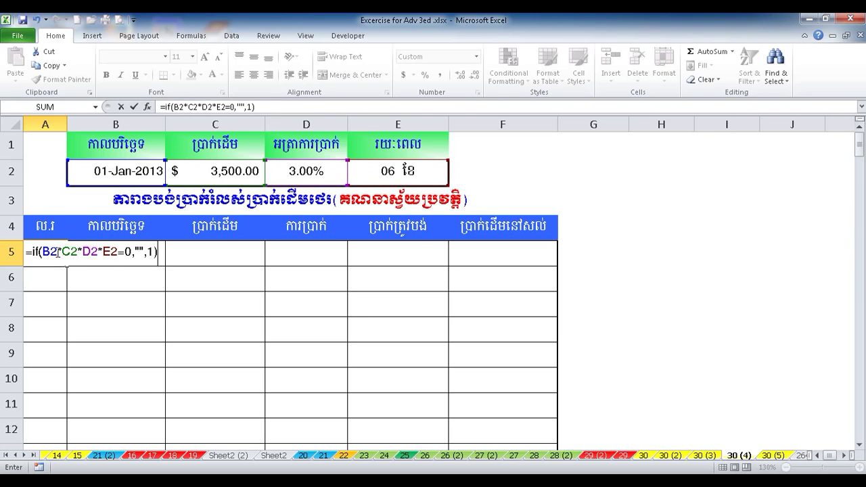
- Highlight the logical test and the four-input product within the A5 formula to review them
left_click_drag(42, 252, 134, 252)
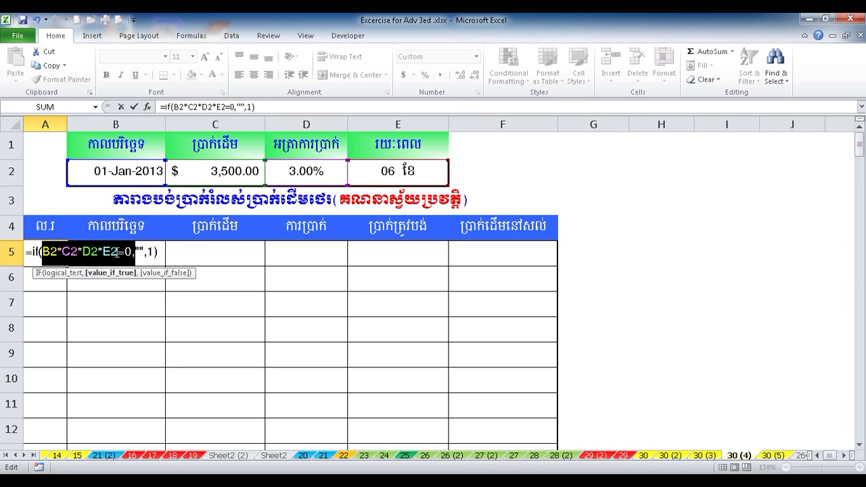
left_click(119, 251)
key("shift+Left")
key("shift+Left")
key("shift+Left")
key("shift+Left")
key("shift+Left")
key("shift+Left")
key("shift+Left")
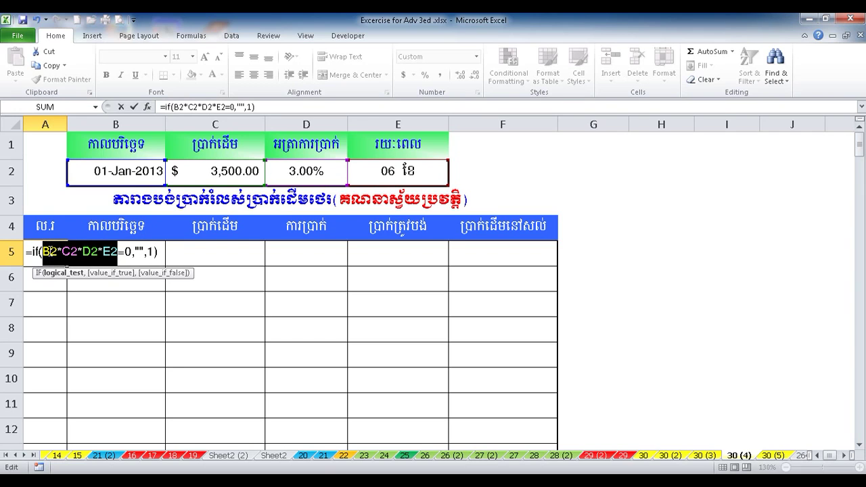
left_click(157, 253)
- Commit the A5 formula, then start A6 with AND($E$2<>"",A5<$E$2)
key("Return")
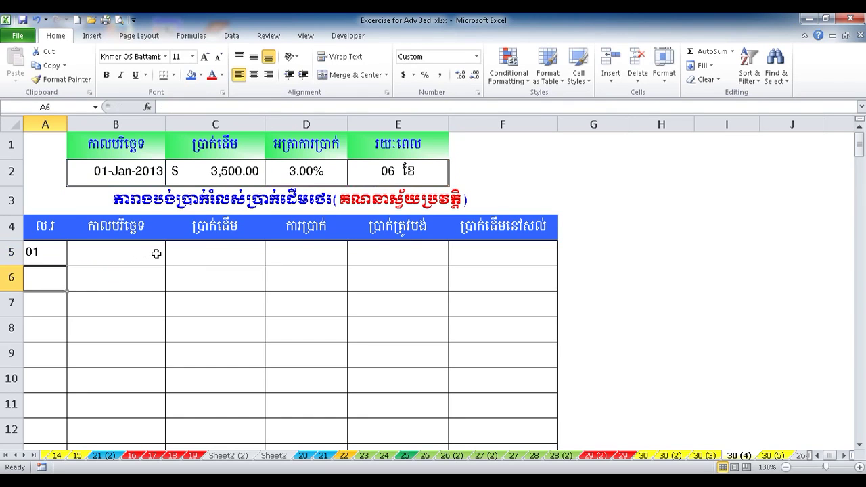
type("=if(")
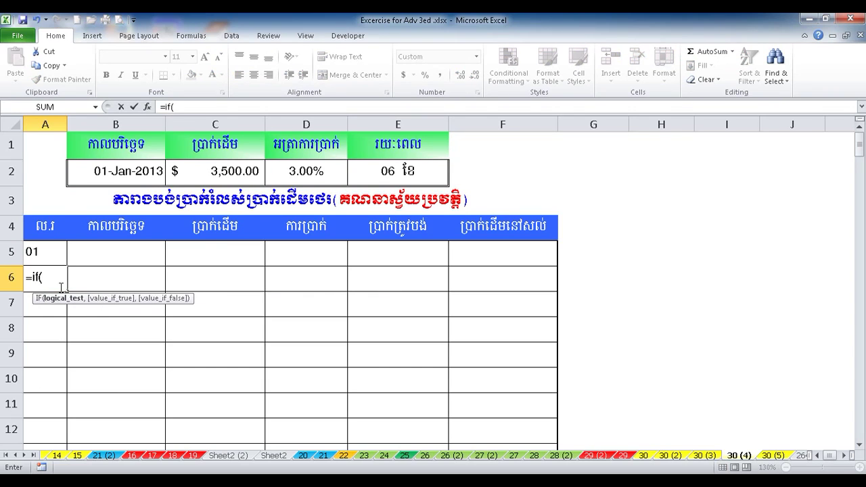
type("and")
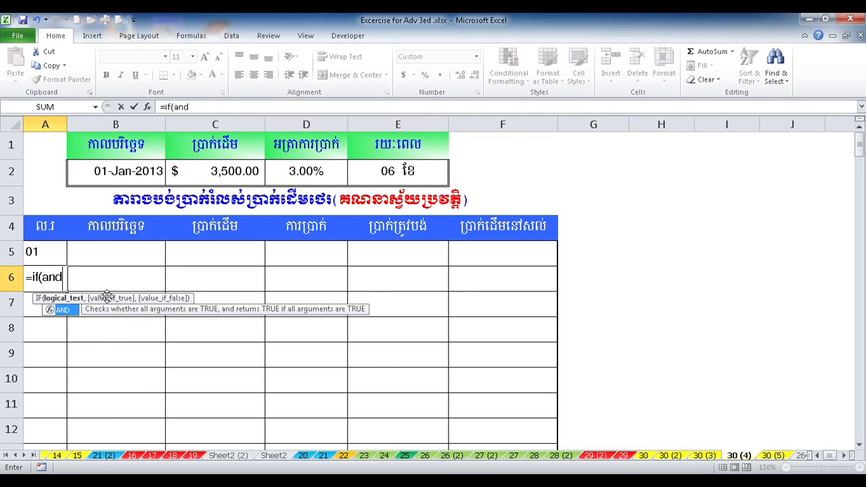
type("(")
left_click(420, 171)
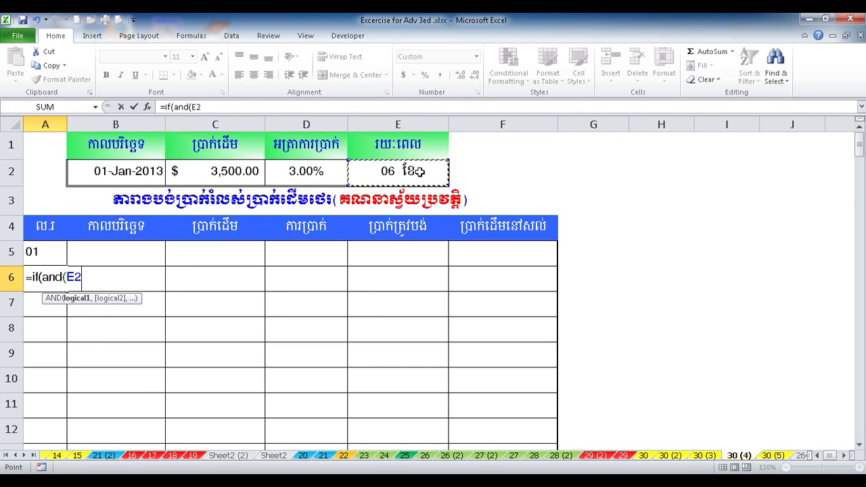
key("F4")
type("$E$2<>\"\",")
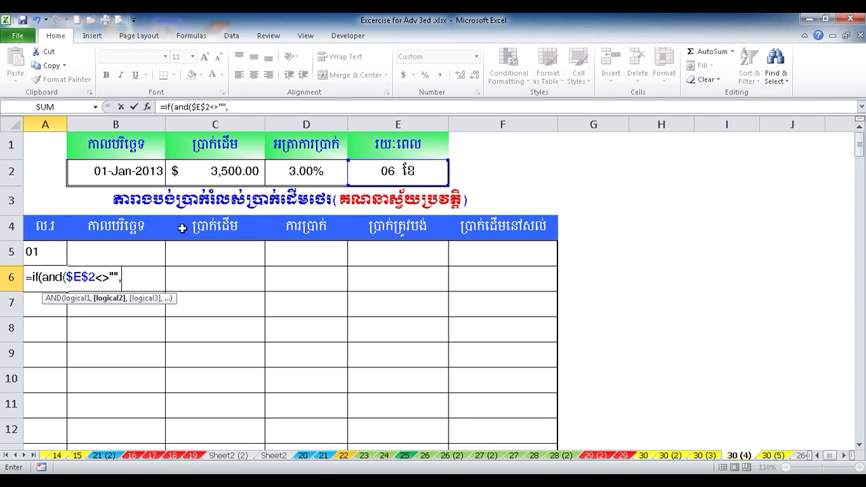
left_click(57, 254)
type("<")
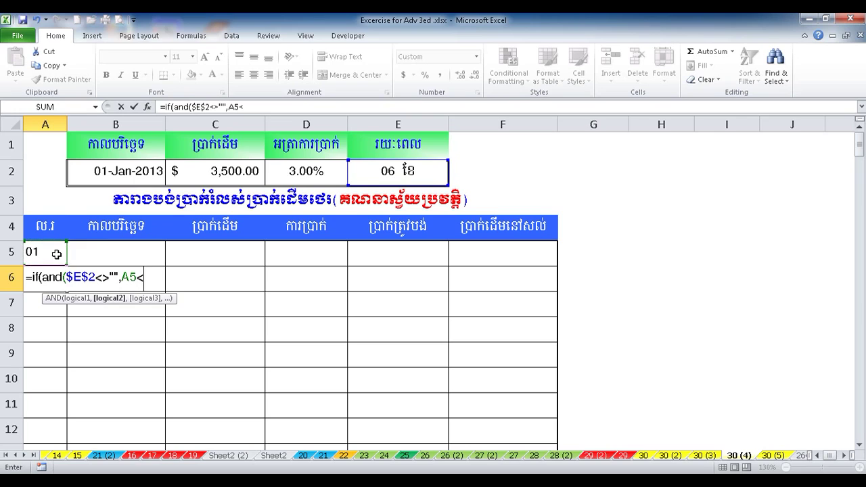
left_click(375, 177)
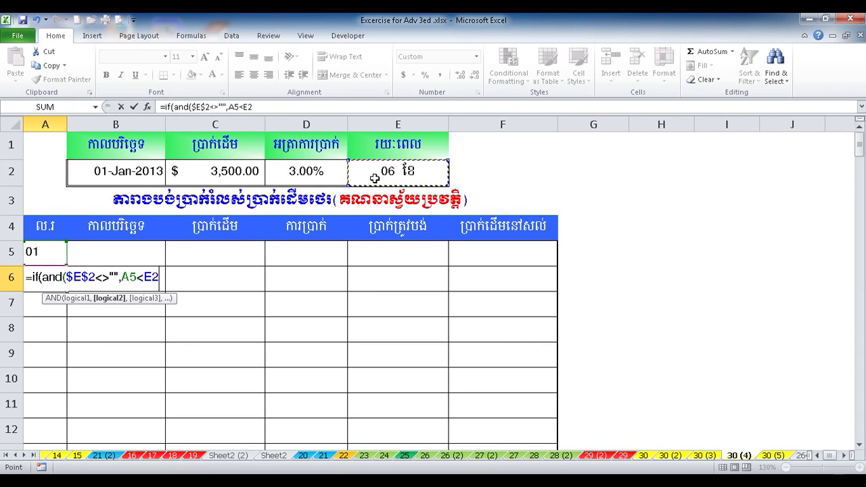
key("F4")
type(")")
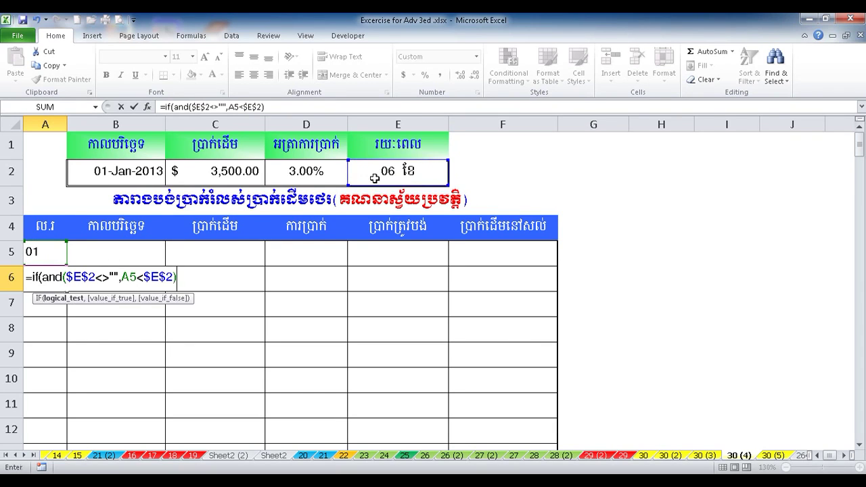
type(",")
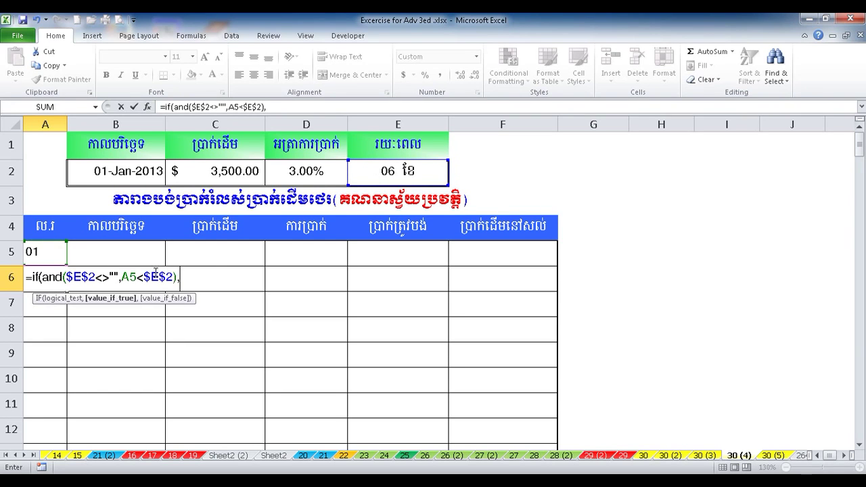
- Finish A6 to return A5+1, otherwise blank via a nested IF, and commit it
left_click(44, 254)
type("+")
type("1,if(")
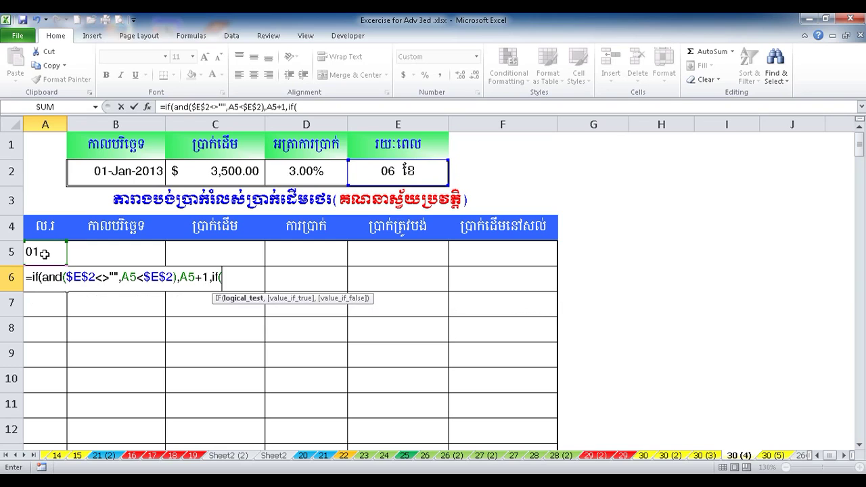
left_click(44, 254)
type("=\"\",\"\",")
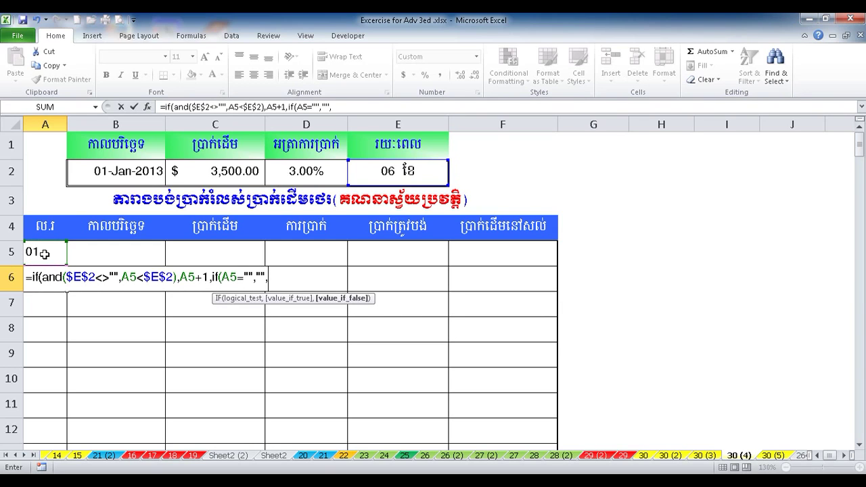
type("\"\"))")
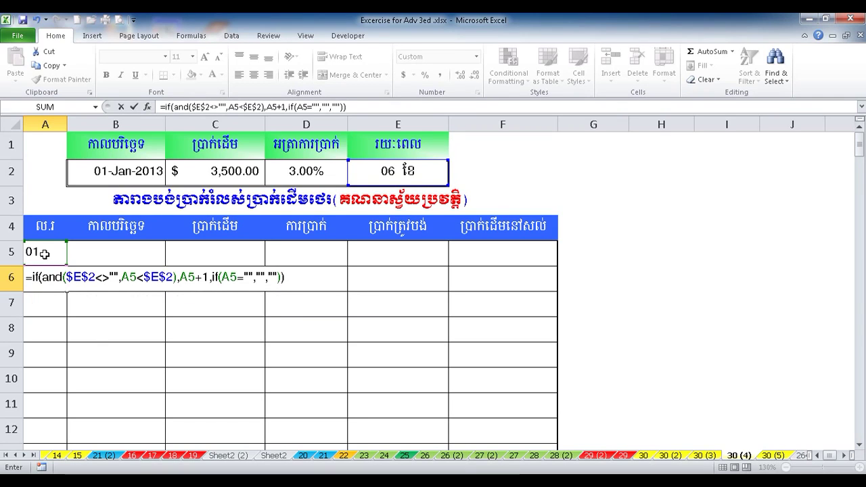
left_click(49, 276)
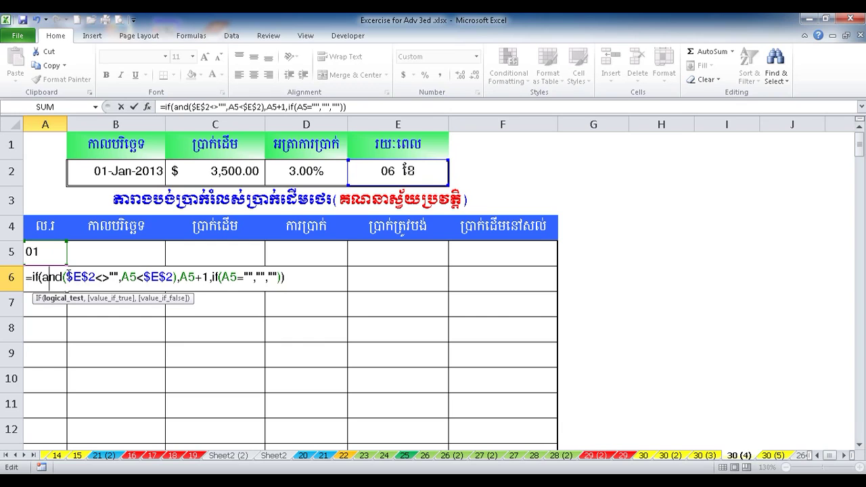
left_click_drag(42, 280, 223, 277)
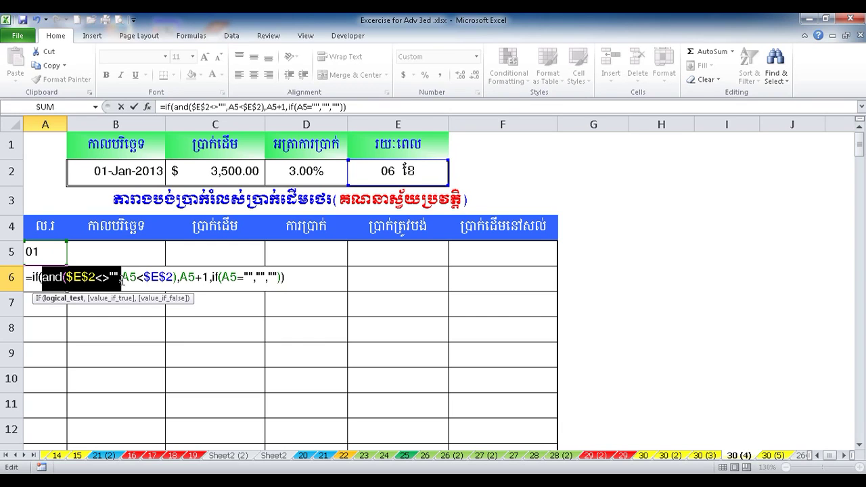
left_click(293, 277)
key("Return")
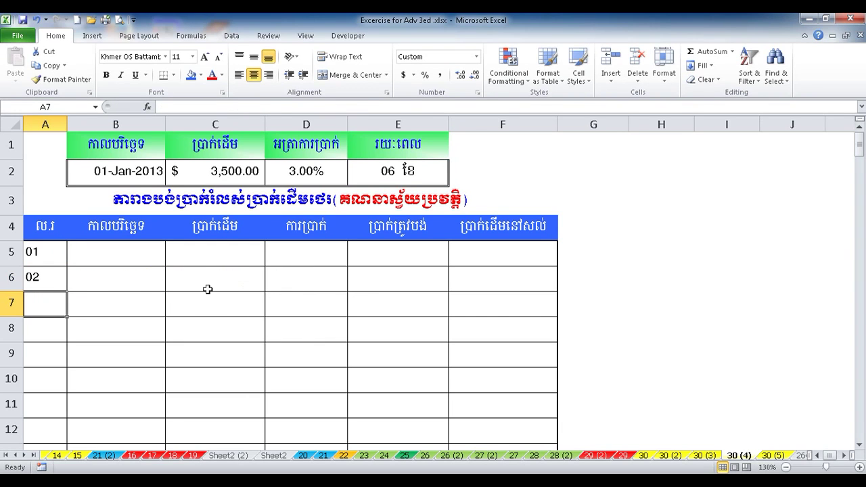
- Fill the A6 numbering formula down column A to about row 106
left_click(42, 286)
left_click_drag(69, 292, 74, 415)
scroll(147, 383, "up", 5)
scroll(151, 377, "up", 7)
scroll(149, 373, "up", 12)
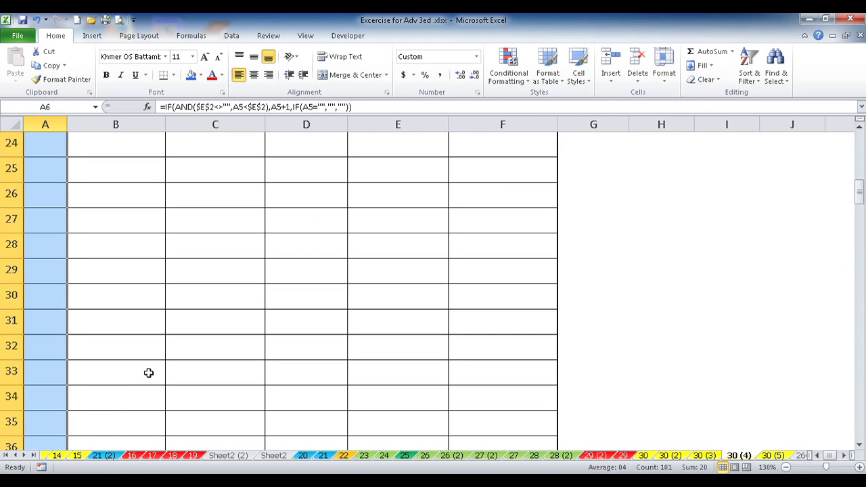
scroll(149, 373, "up", 6)
scroll(149, 373, "up", 2)
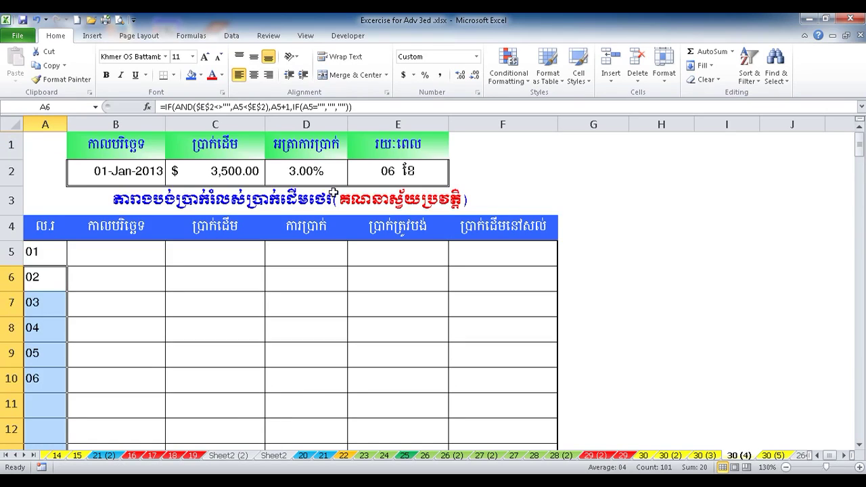
- Test the auto-numbering by setting the term in E2 to 5, then 8 months
left_click(395, 174)
key("ctrl+z")
key("ctrl+z")
key("ctrl+z")
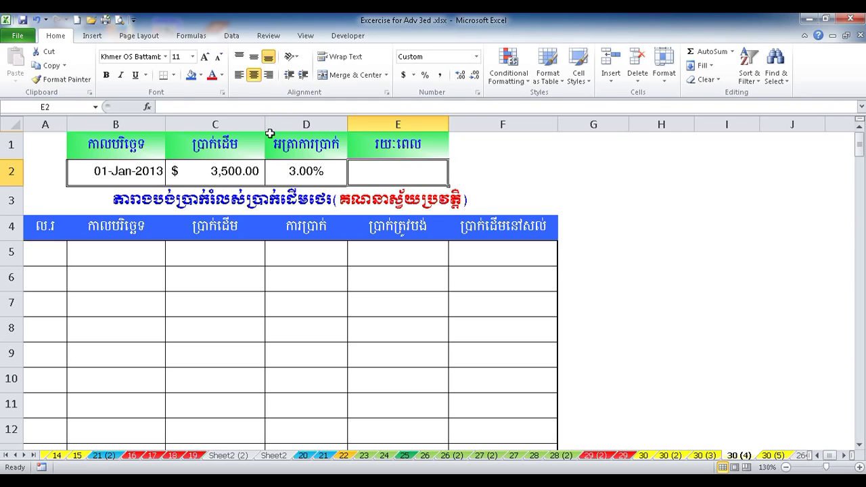
type("5")
left_click(314, 320)
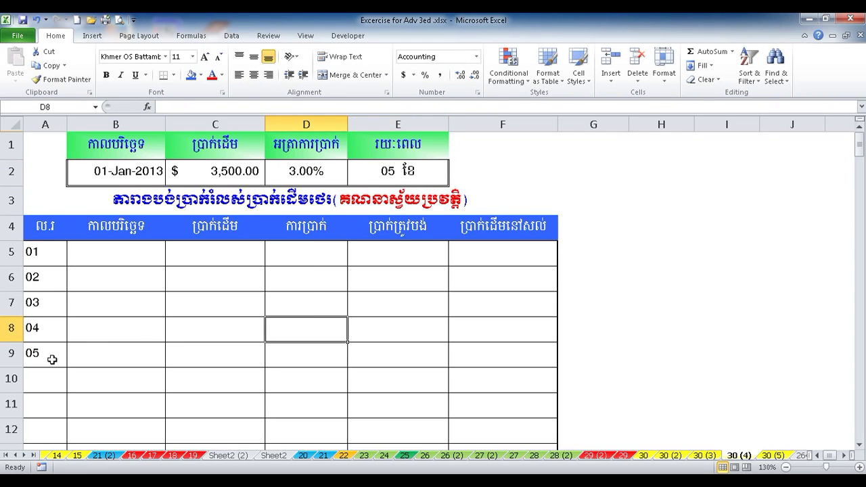
left_click(415, 174)
type("8")
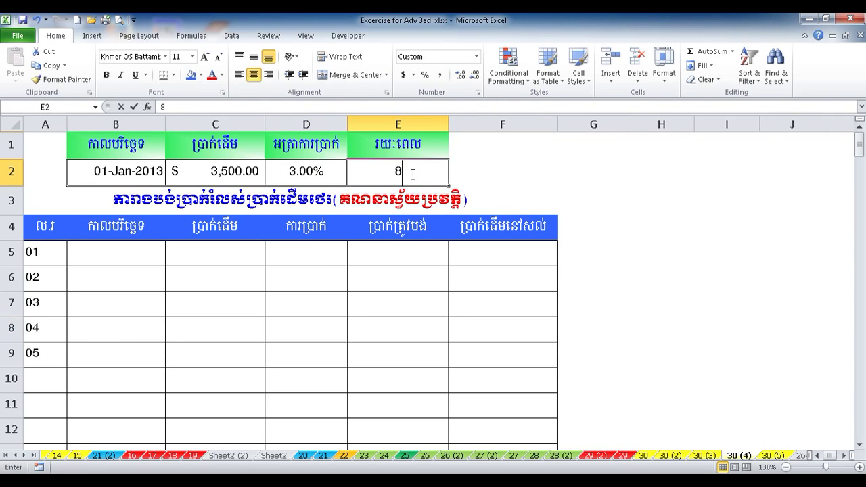
left_click(309, 277)
scroll(71, 440, "down", 1)
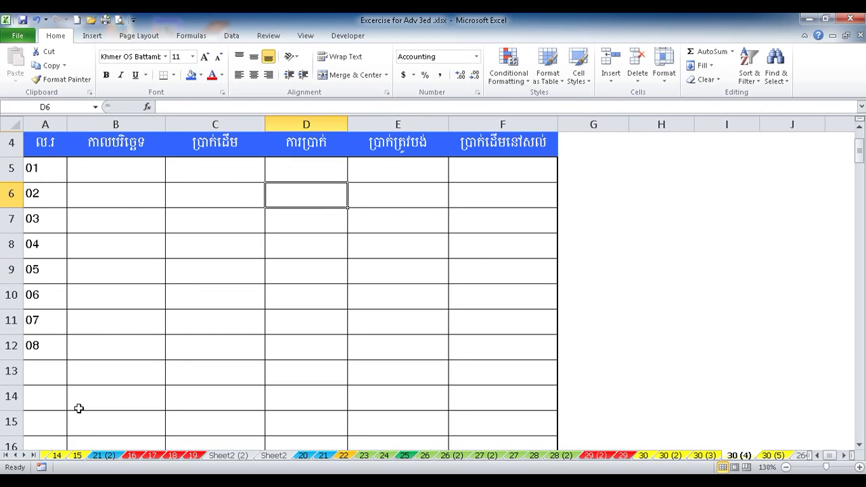
scroll(70, 318, "up", 1)
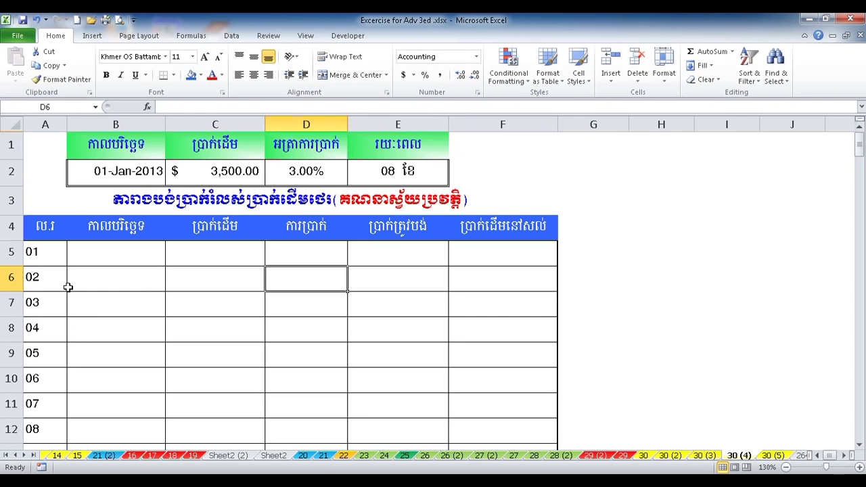
left_click(54, 253)
left_click(132, 249)
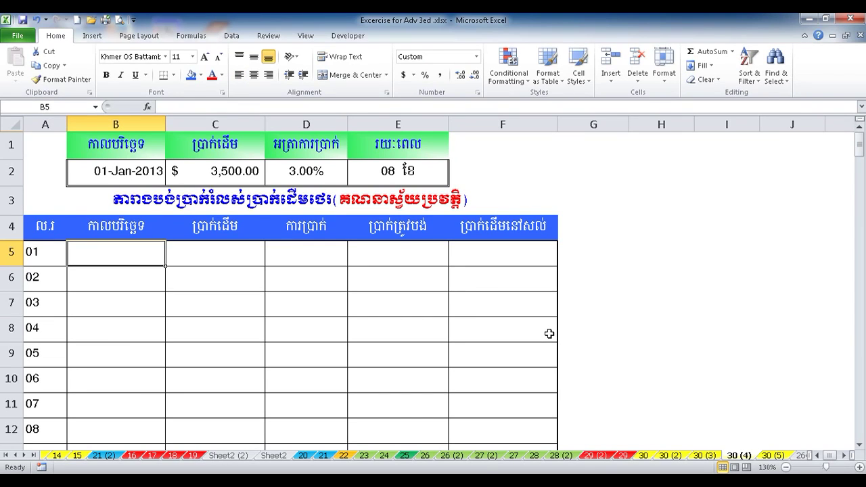
- Enter =IF(A5="","",EDATE(B2,1)) in B5 for the first payment date
type("=if(")
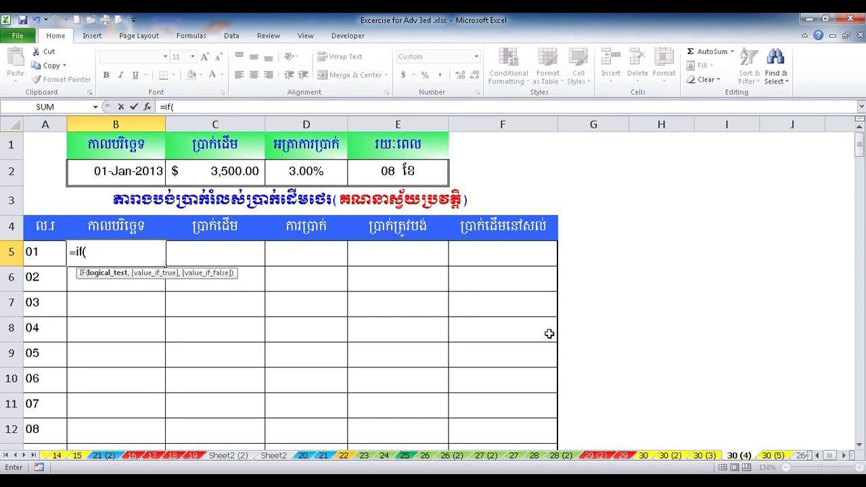
left_click(35, 251)
type("=\"\",\"\",")
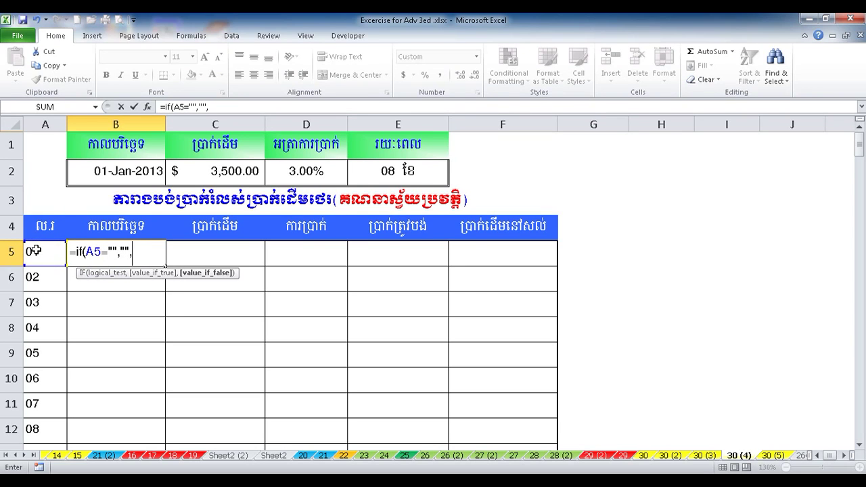
type("ed")
double_click(149, 285)
left_click(128, 173)
type(",1")
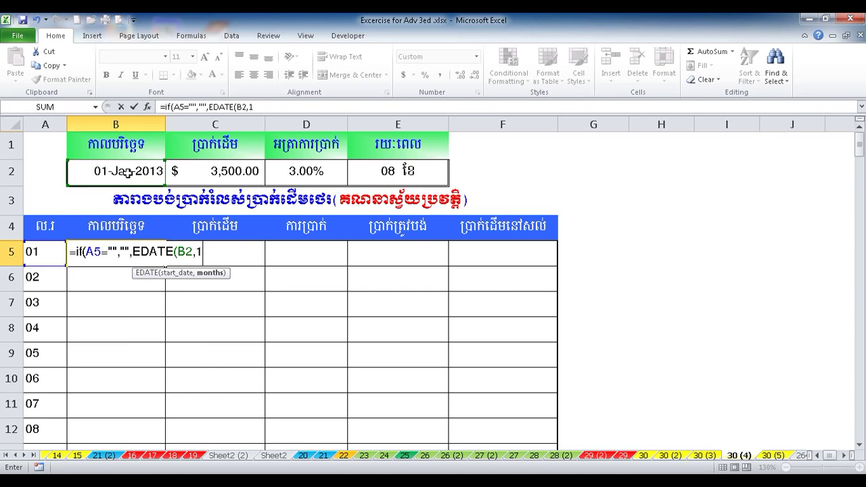
type(")")
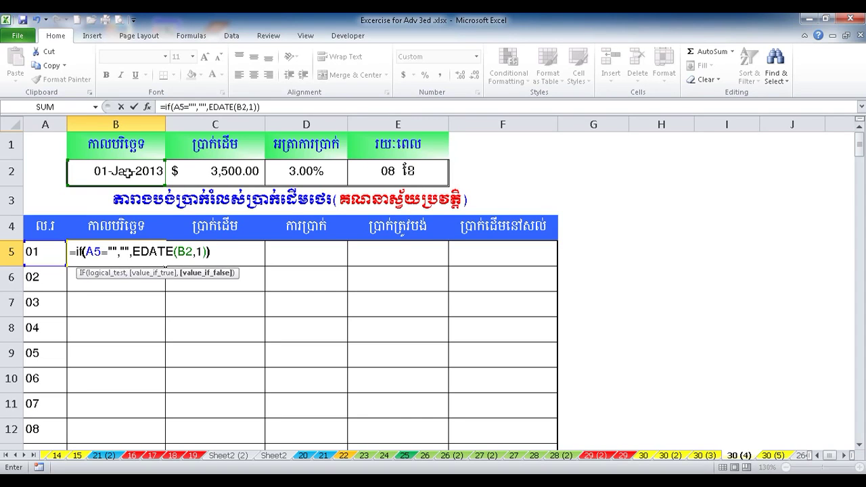
key("Return")
- Enter =IF(A6="","",EDATE(B5,1)) in B6 and fill it down through B12
type("=if(")
left_click(45, 276)
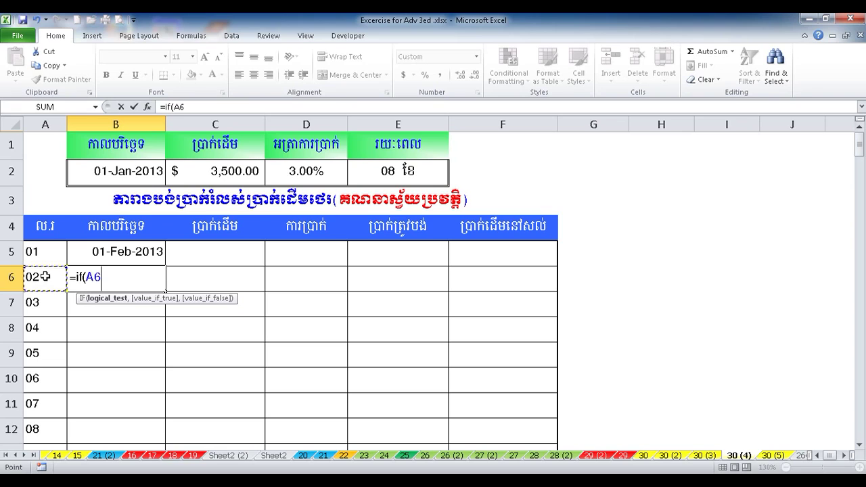
type("=\"\",\"\",ed")
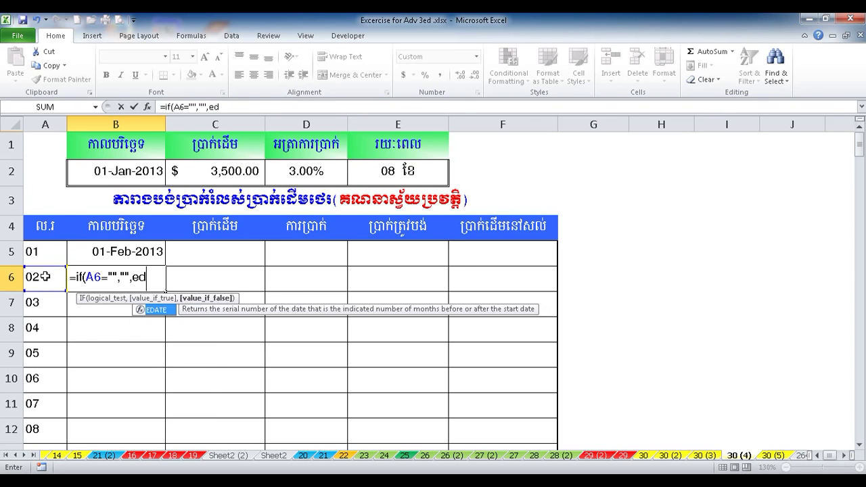
double_click(163, 310)
left_click(136, 247)
type(",1")
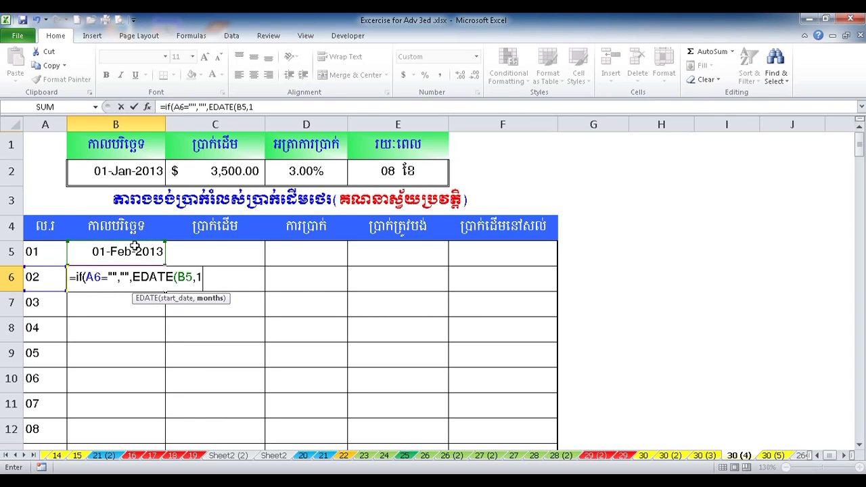
type(")")
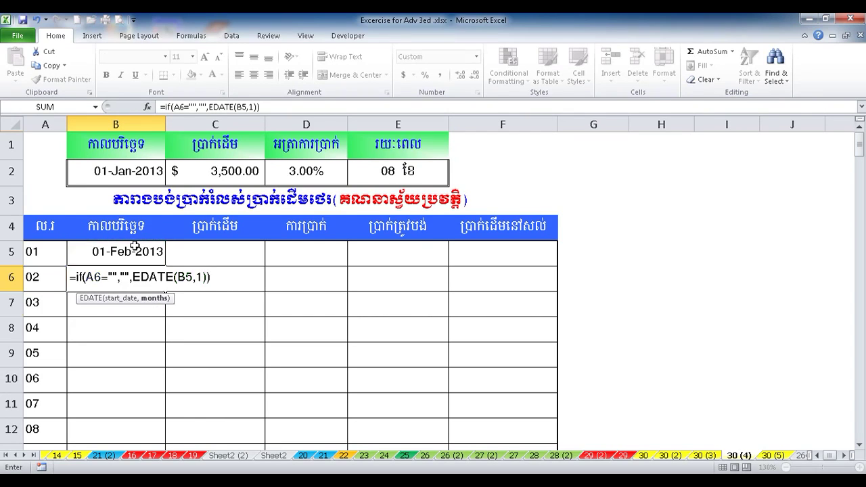
key("Return")
left_click(142, 282)
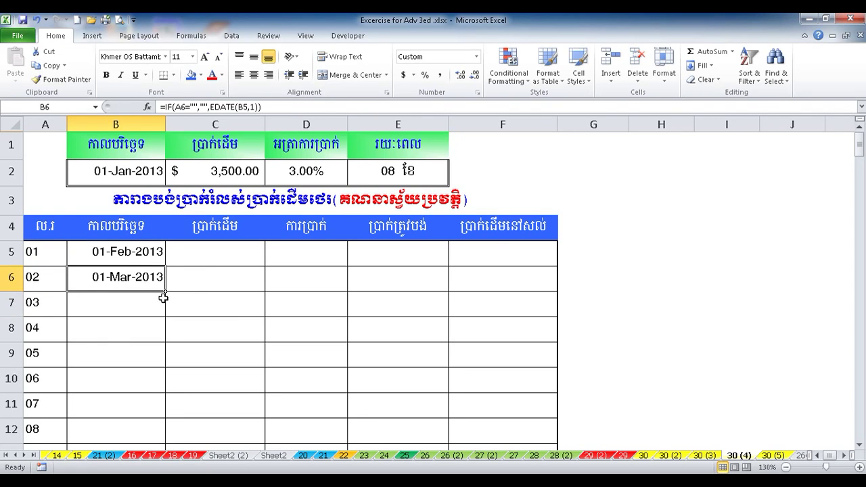
left_click_drag(167, 293, 170, 429)
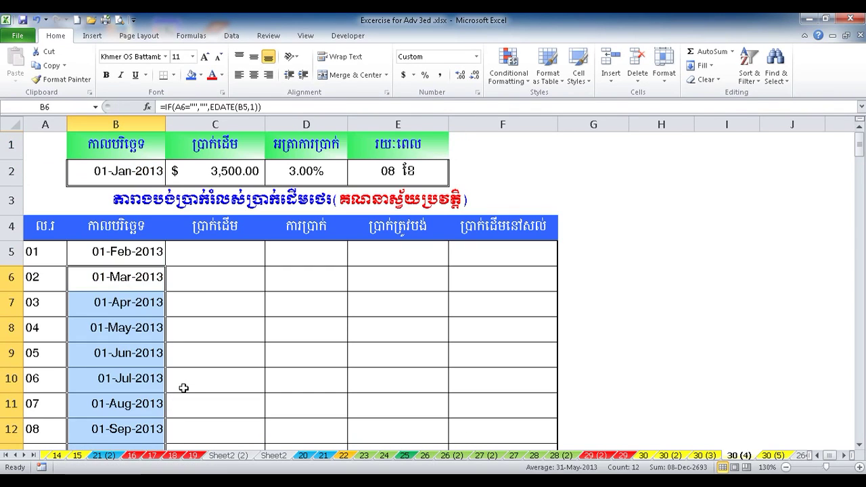
- Enter =IF(A5="","",C2/E2) in C5 for the first principal payment
left_click(217, 261)
type("=")
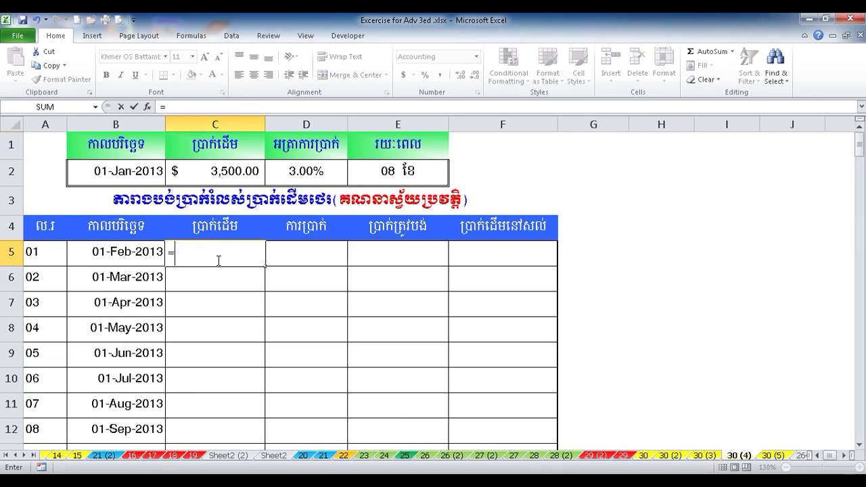
type("if(")
left_click(49, 252)
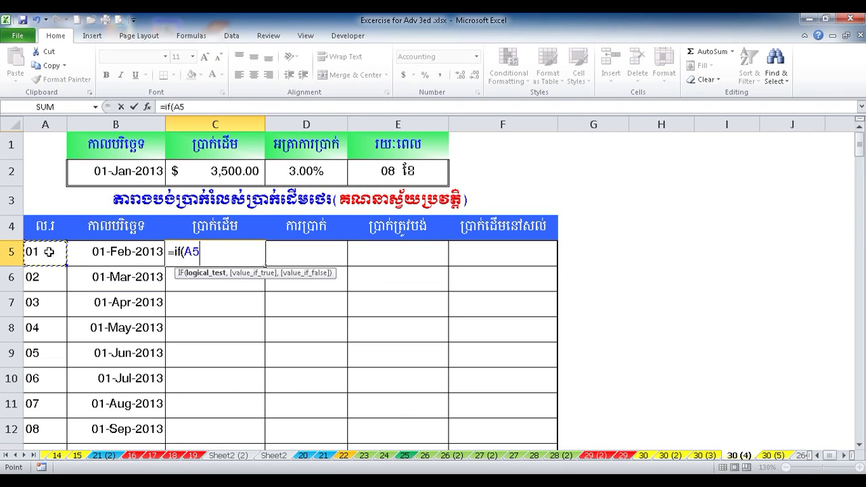
type("=\"\",\"\",")
left_click(201, 170)
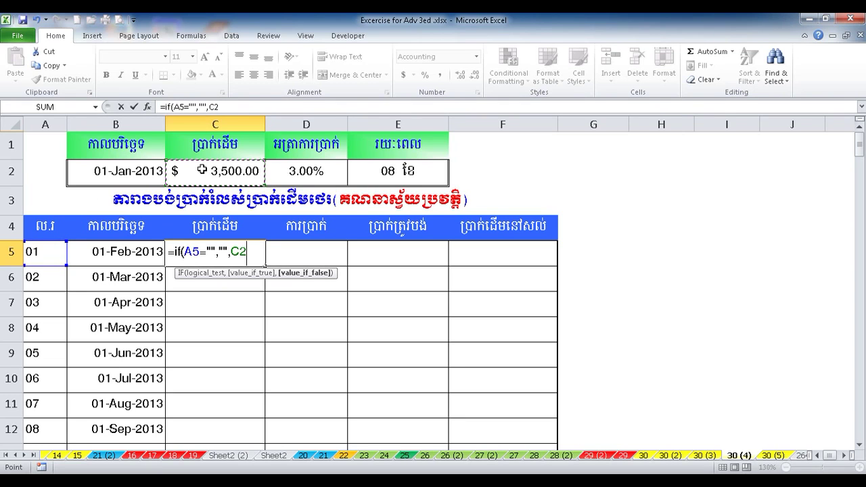
type("/")
left_click(389, 170)
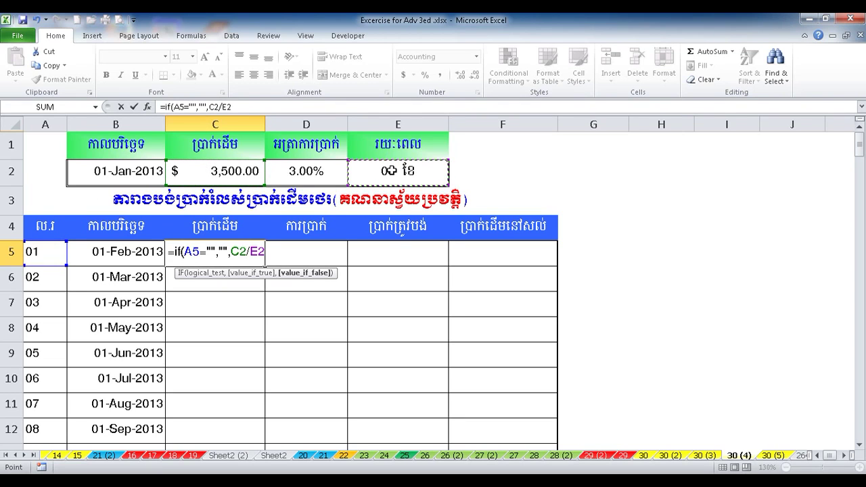
key("Return")
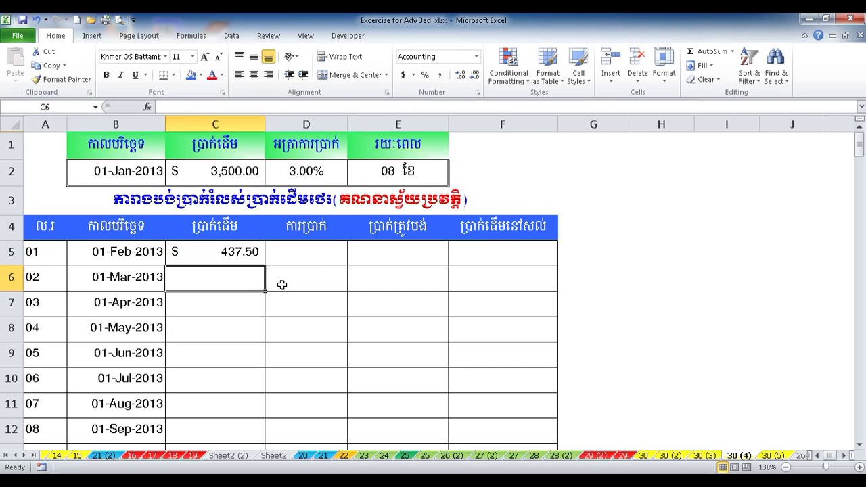
- Enter =IF(A6="","",C5) in C6 and fill it down through C12
type("=if(")
left_click(47, 283)
type("=\"\",\"\",")
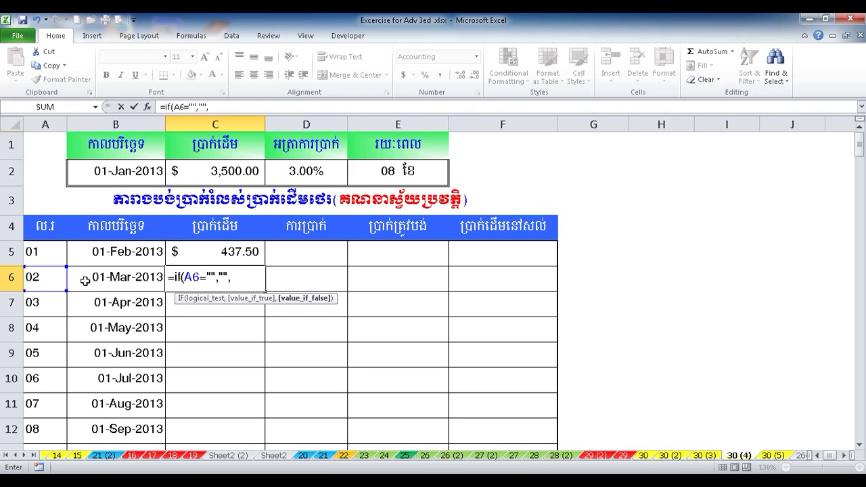
left_click(206, 255)
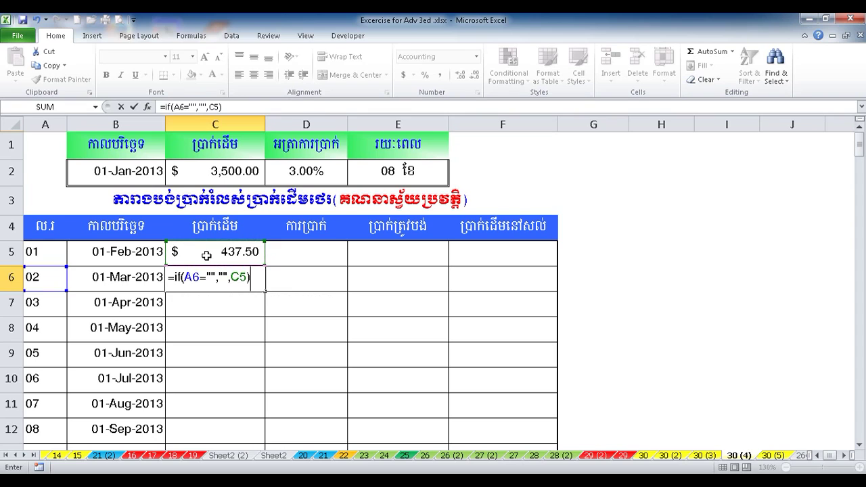
key("Return")
left_click(227, 276)
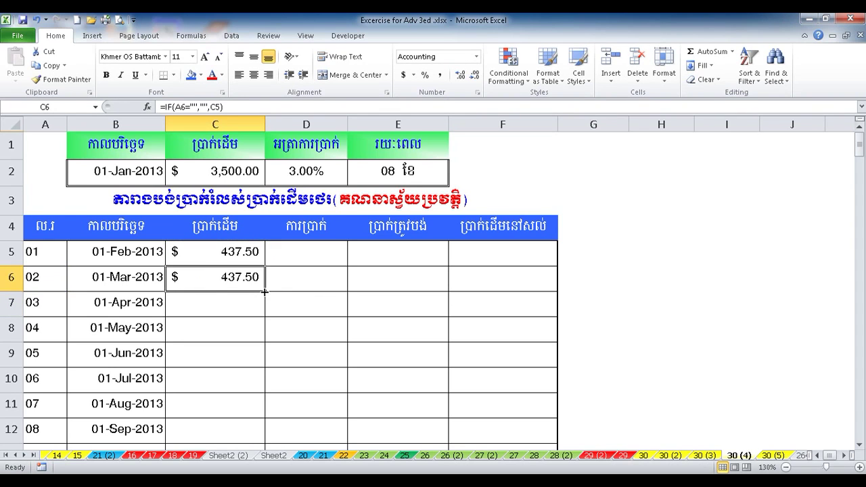
left_click_drag(265, 291, 265, 440)
- Enter =IF(A5="","",C2*D2) in D5 so the first interest shows 105.00
left_click(300, 251)
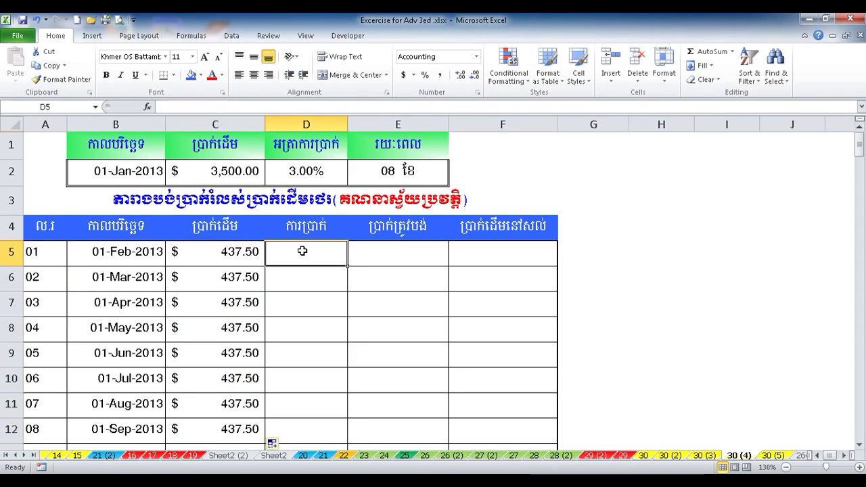
type("=if(")
left_click(42, 251)
type("=\"\",\"\",")
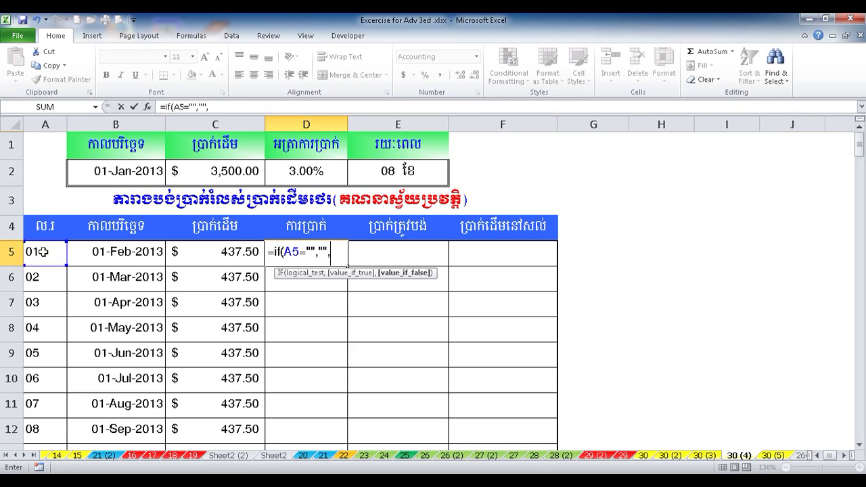
left_click(238, 174)
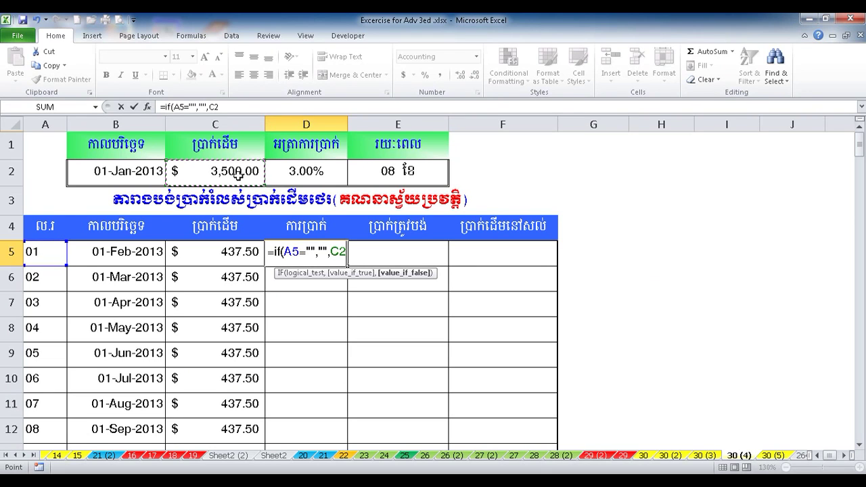
type("*")
left_click(309, 172)
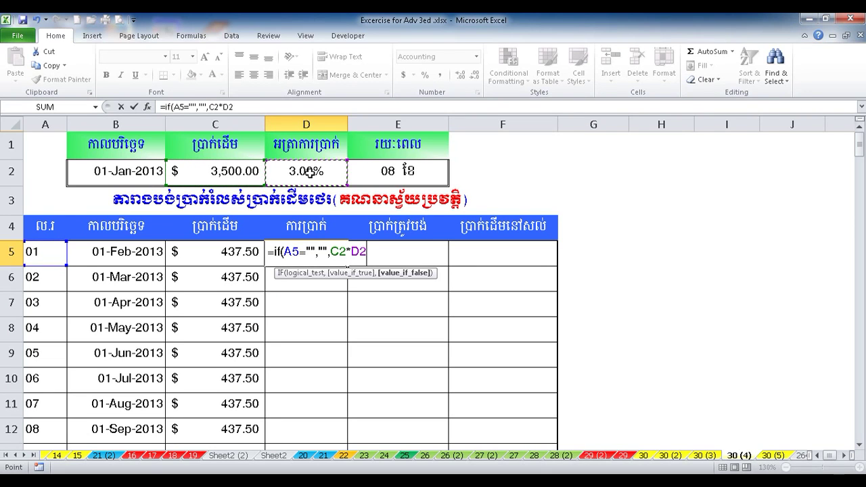
type(")")
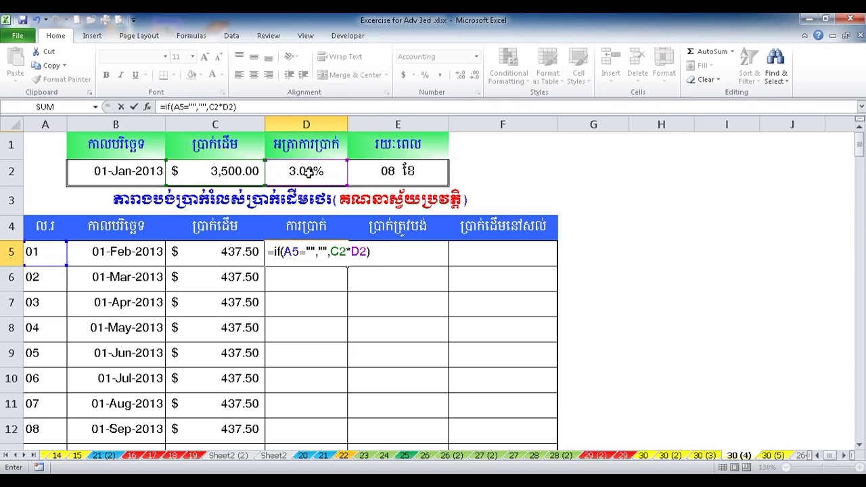
key("Return")
- Enter =IF(A5="","",C5+D5) in E5 for a payment due of 542.50
left_click(384, 250)
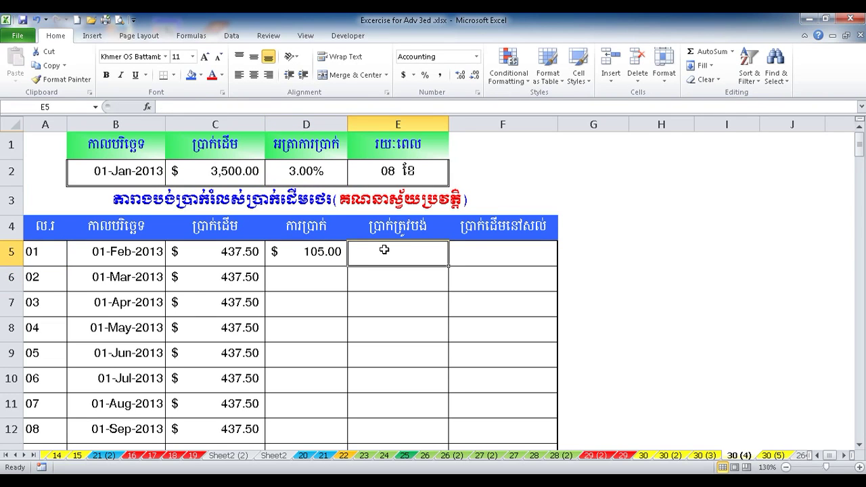
type("=if(")
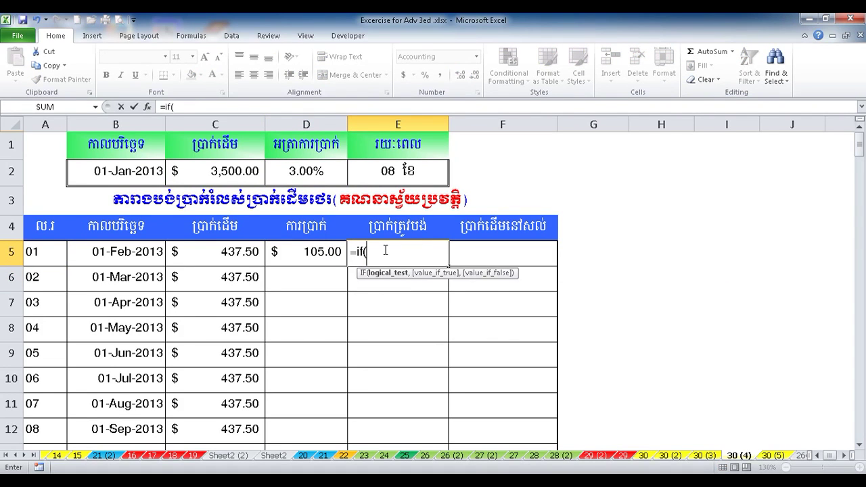
left_click(42, 262)
type("=\"\",\"\",")
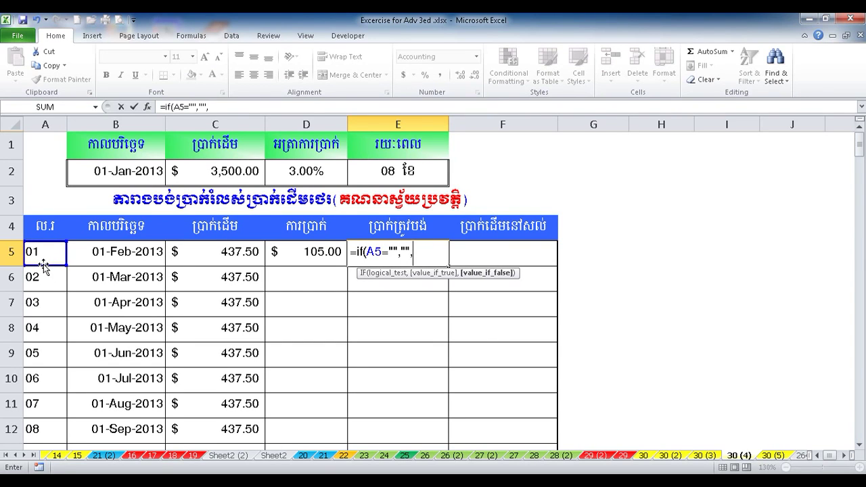
left_click(192, 255)
type("+")
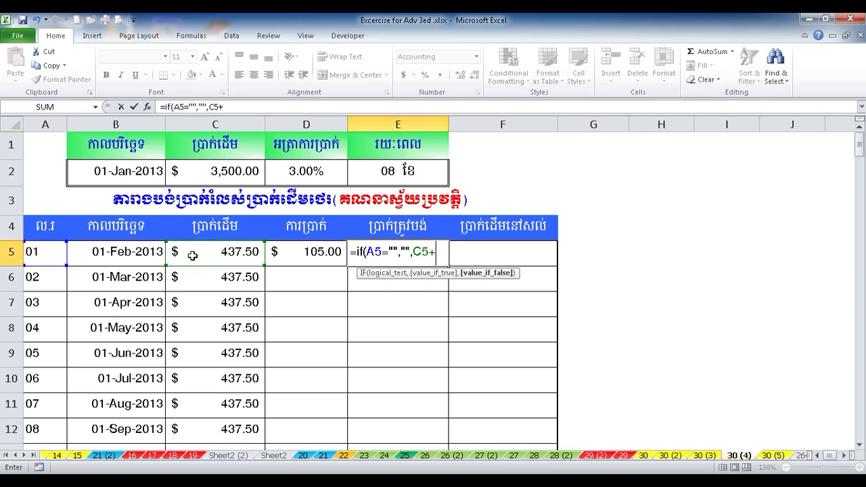
left_click(311, 253)
type(")")
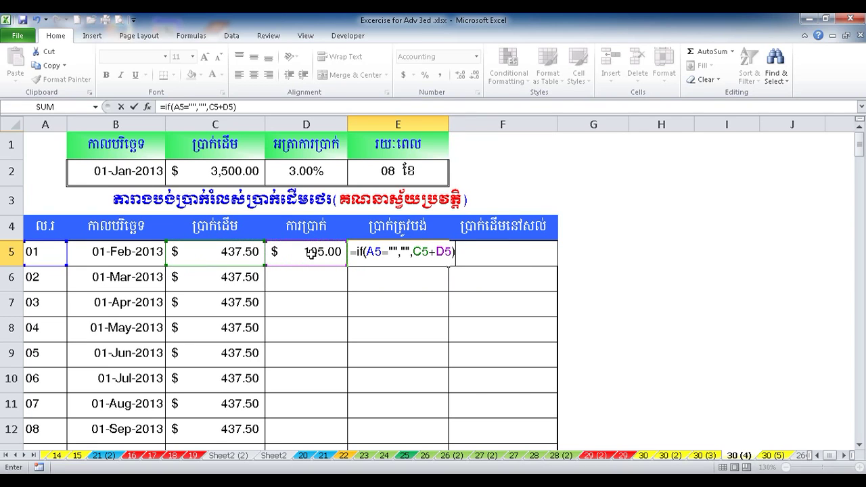
key("Return")
- Enter =IF(A5="","",C2-C5) in F5 for a remaining balance of 3,062.50
left_click(496, 259)
type("=if(")
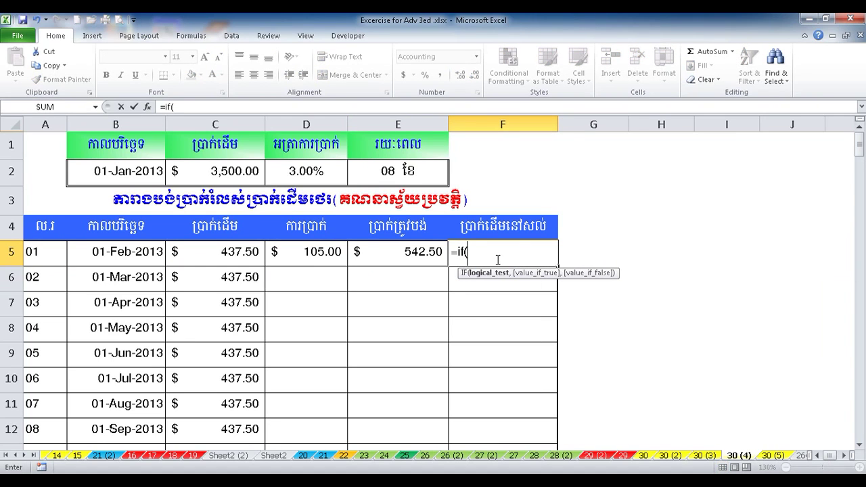
left_click(28, 252)
type("=")
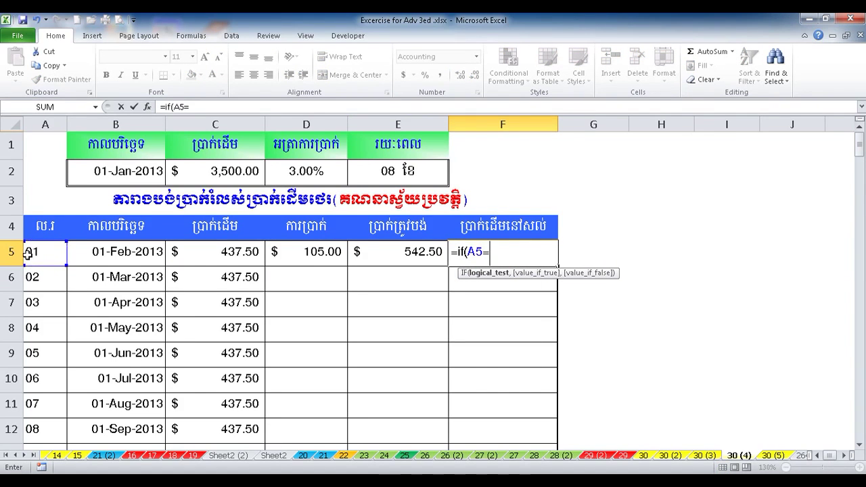
type("\"\",\"\",")
left_click(195, 175)
type("-")
left_click(222, 254)
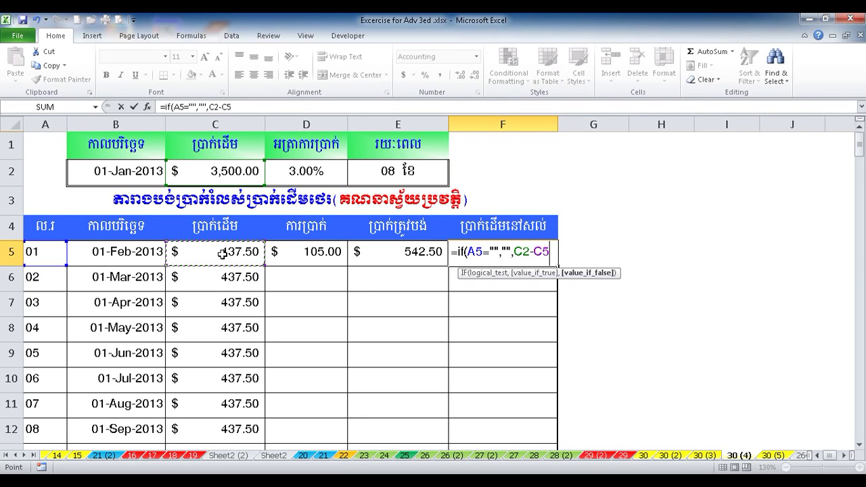
key("Return")
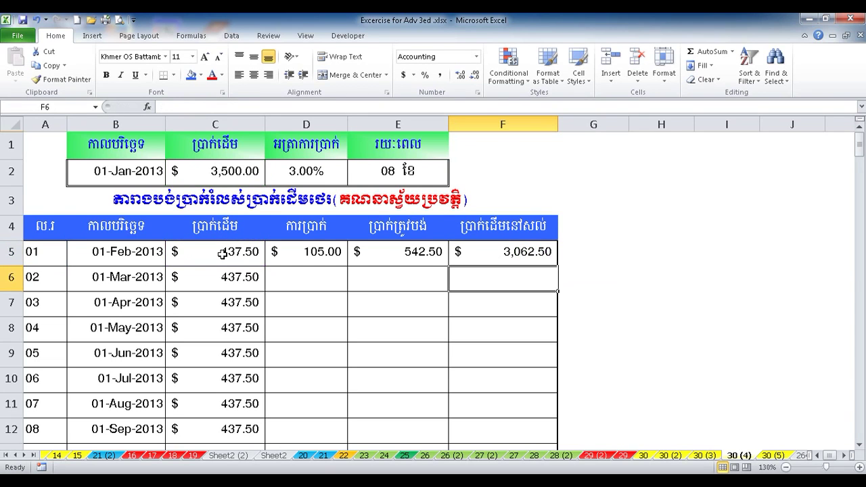
- Begin the D6 interest formula with the blank test =IF(A6="","",
left_click(301, 271)
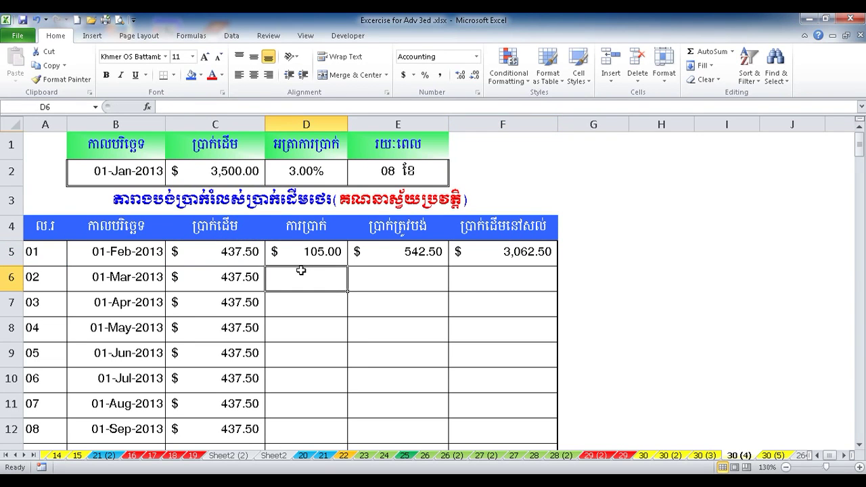
type("=if(")
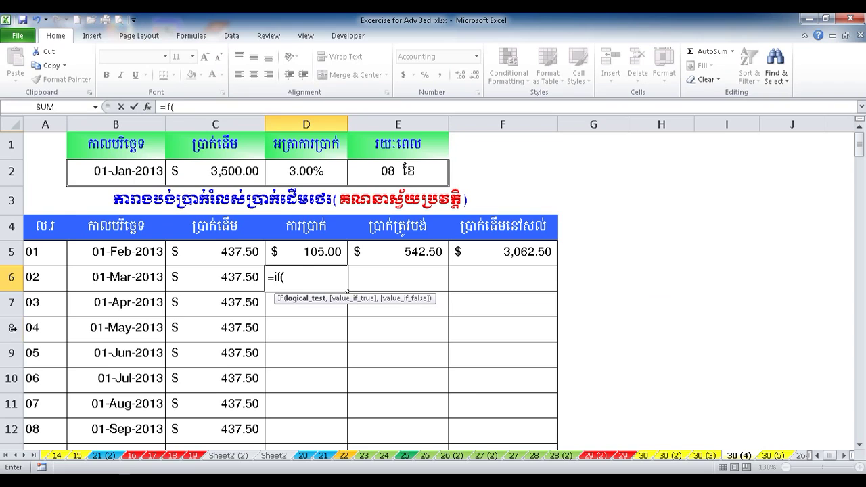
left_click(35, 277)
type("=\"\",\"\",")
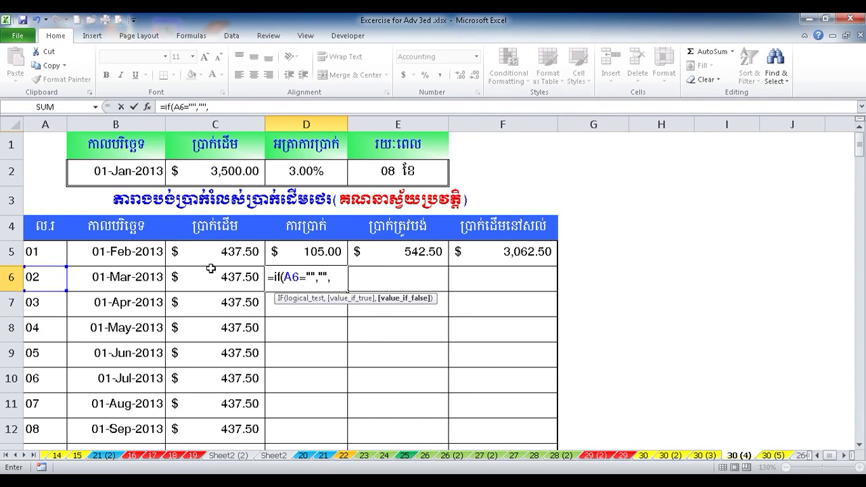
- Finish D6 as =IF(A6="","",F5*$D$2), giving interest of 91.88
left_click(454, 256)
type("-")
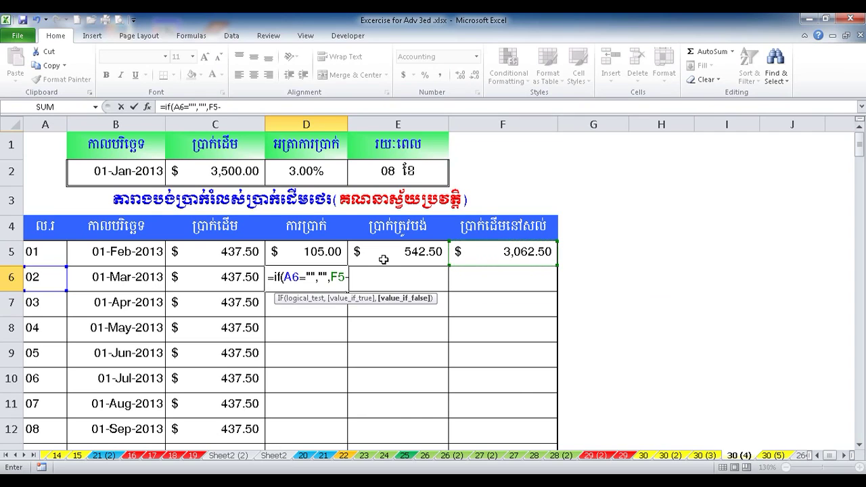
key("BackSpace")
type("*")
left_click(306, 170)
key("F4")
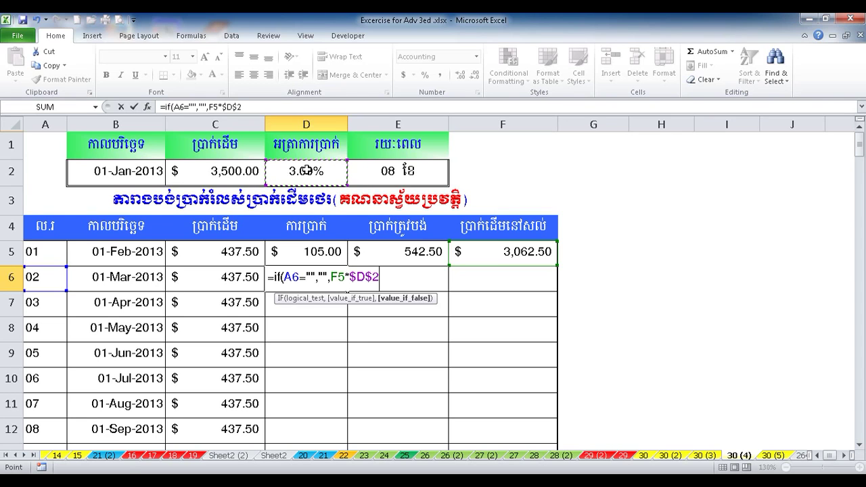
type(")")
key("Return")
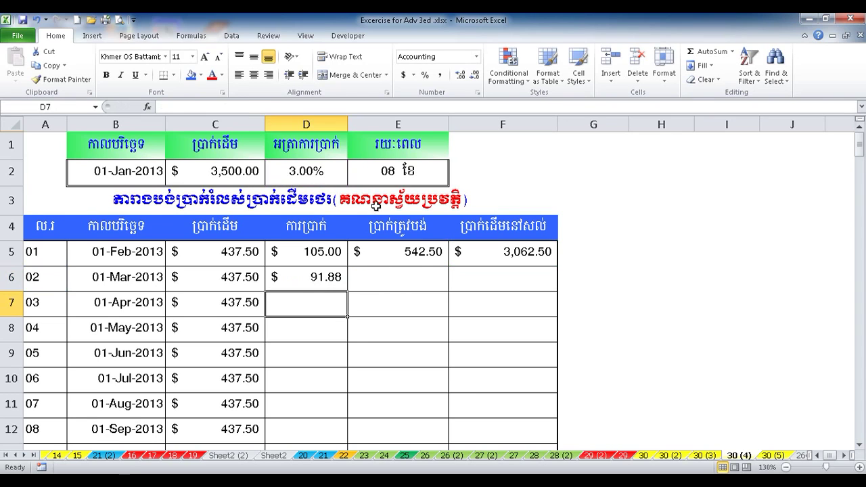
- Enter =IF(A6="","",C6+D6) in E6 for a payment due of 529.38
left_click(419, 270)
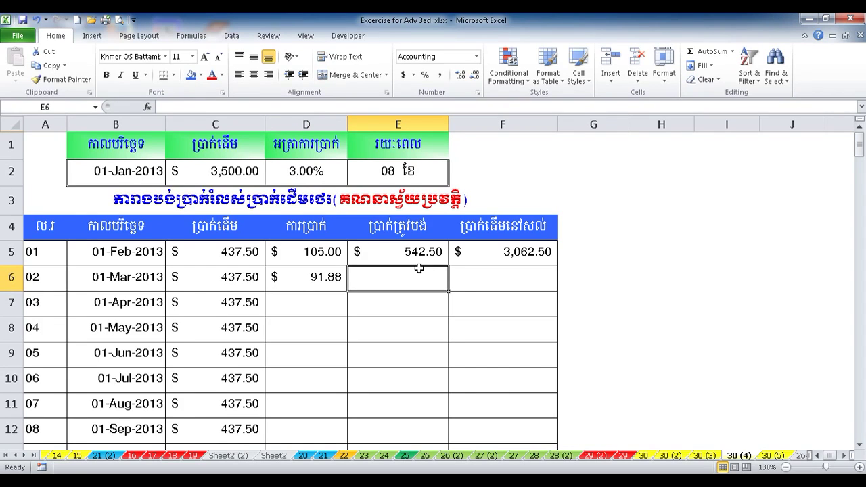
type("=if(")
left_click(51, 276)
type("=\"\",\"\",")
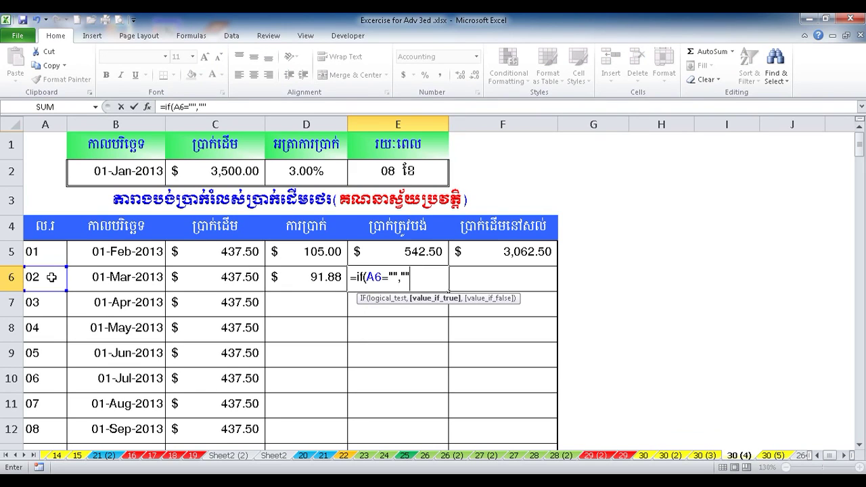
left_click(230, 279)
type("+")
key("Left")
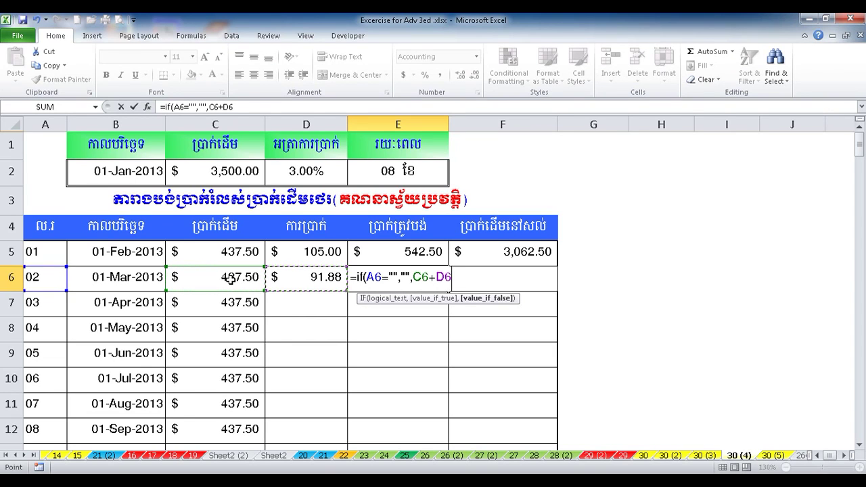
type(")")
key("Tab")
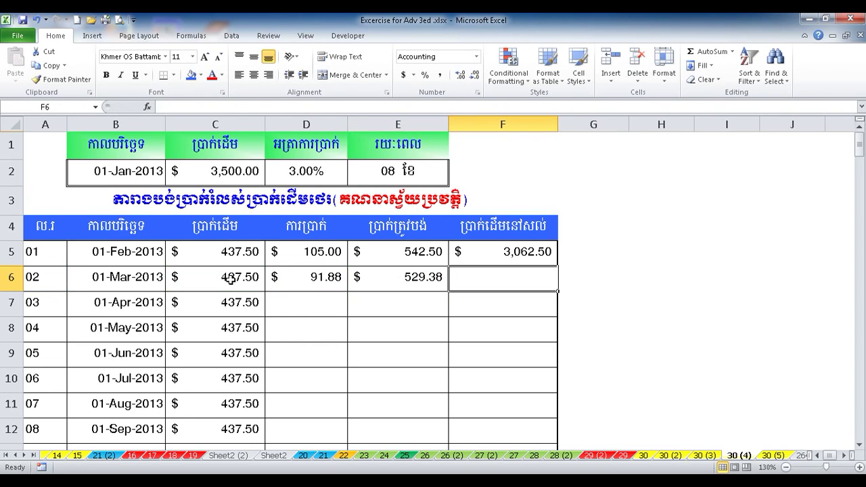
- Enter =IF(A6="","",F5-C6) in F6 for a remaining balance of 2,625.00
type("=if(")
left_click(50, 279)
type("=\"\",\"\",")
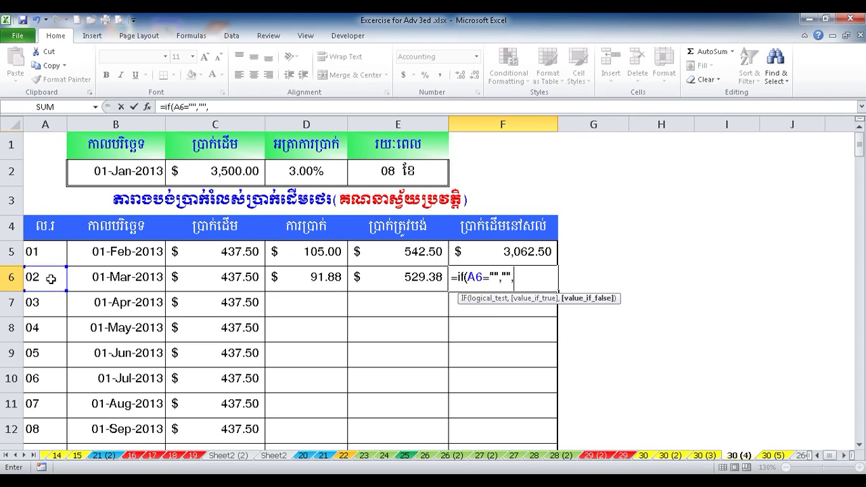
key("Up")
type("-")
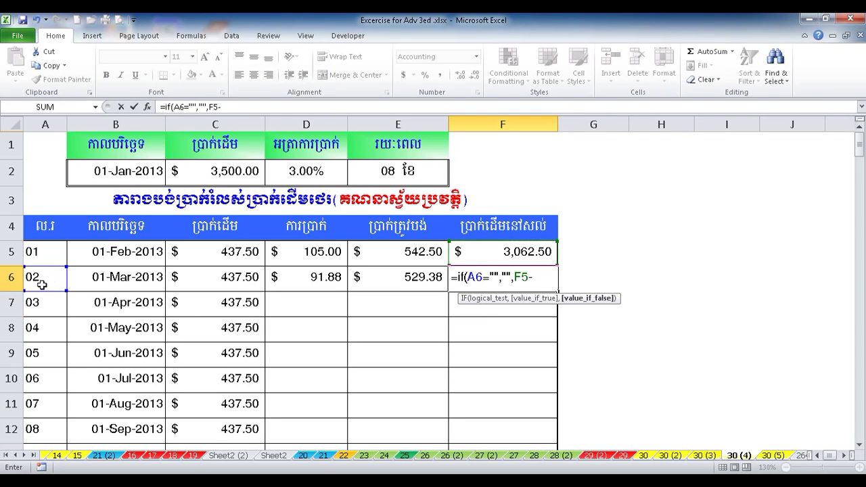
left_click(231, 276)
type(")")
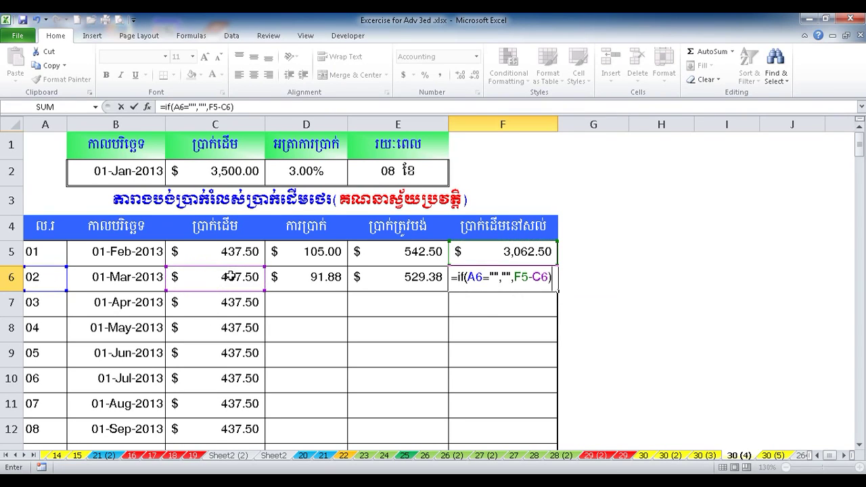
key("Return")
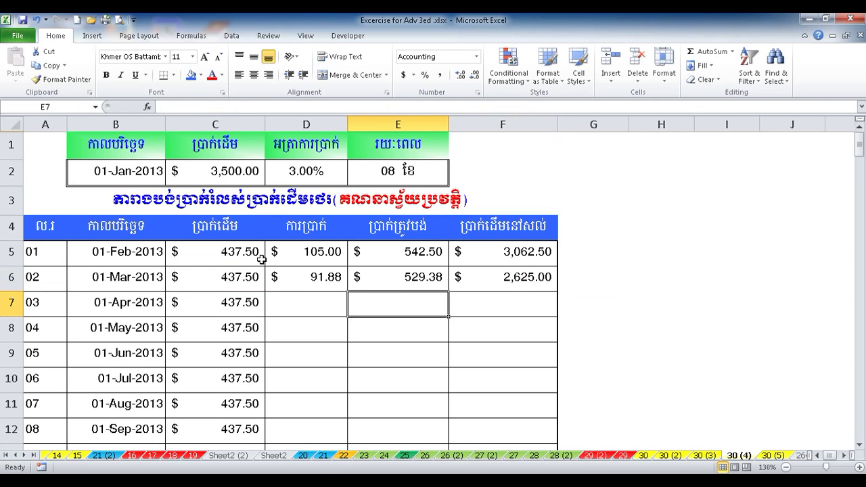
- Fill the D6:F6 formulas down the rest of the table
left_click_drag(313, 278, 478, 280)
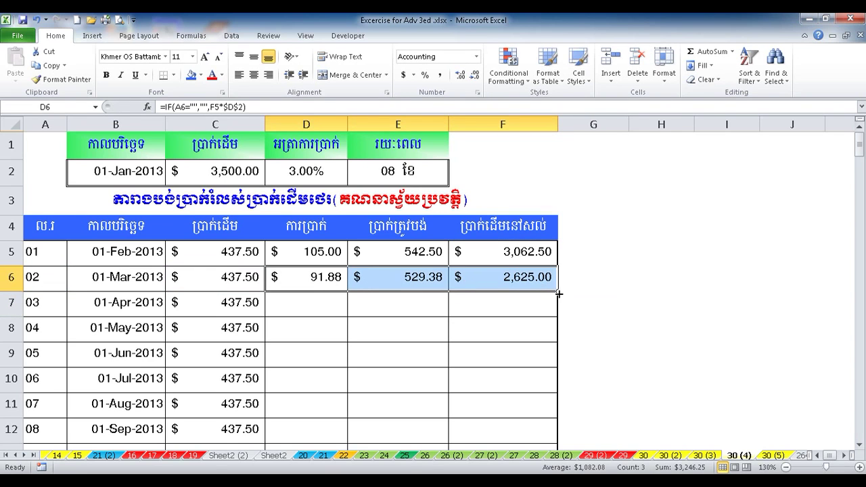
double_click(558, 290)
left_click(627, 299)
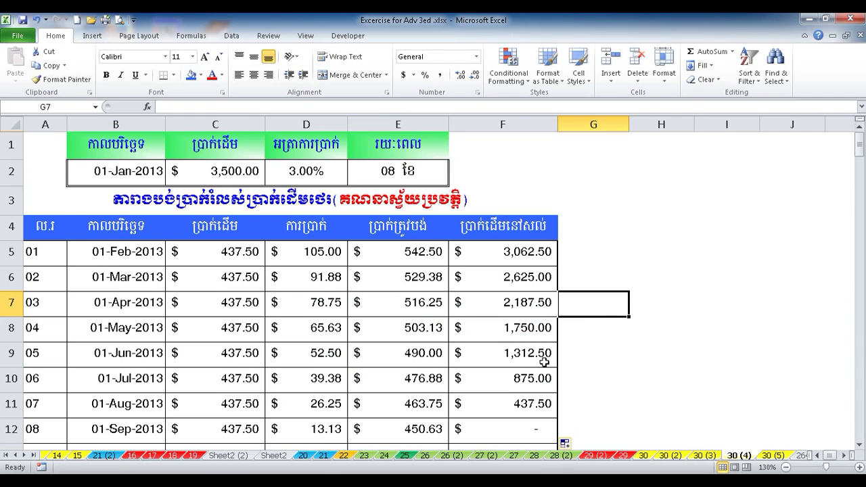
scroll(120, 335, "down", 3)
scroll(122, 338, "up", 3)
- Try loan terms of 5 and 8 in E2, then settle on 11 months
left_click(375, 172)
key("Delete")
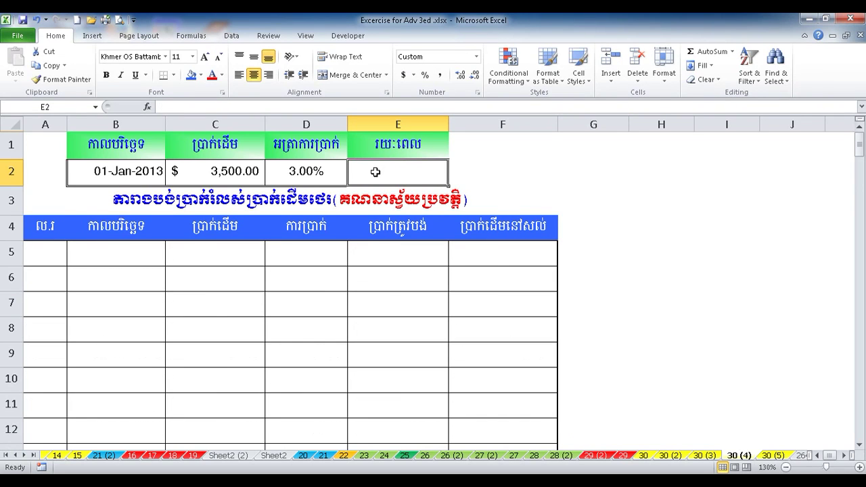
type("5")
key("ctrl+Return")
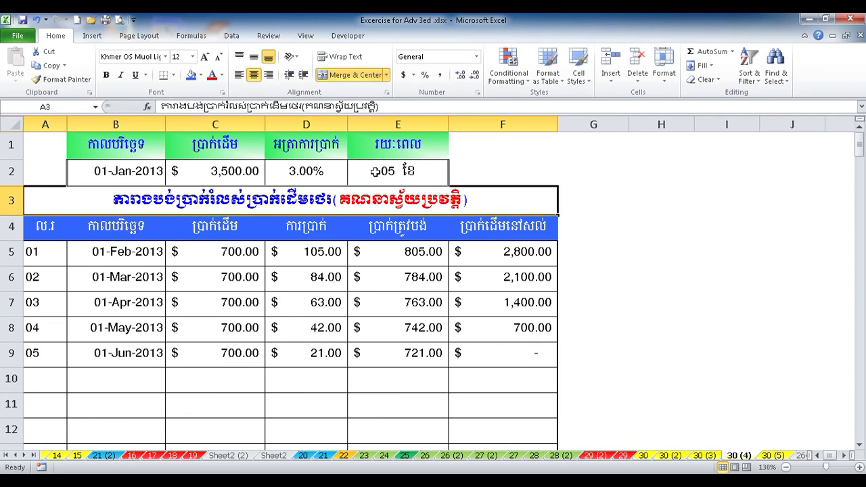
type("8")
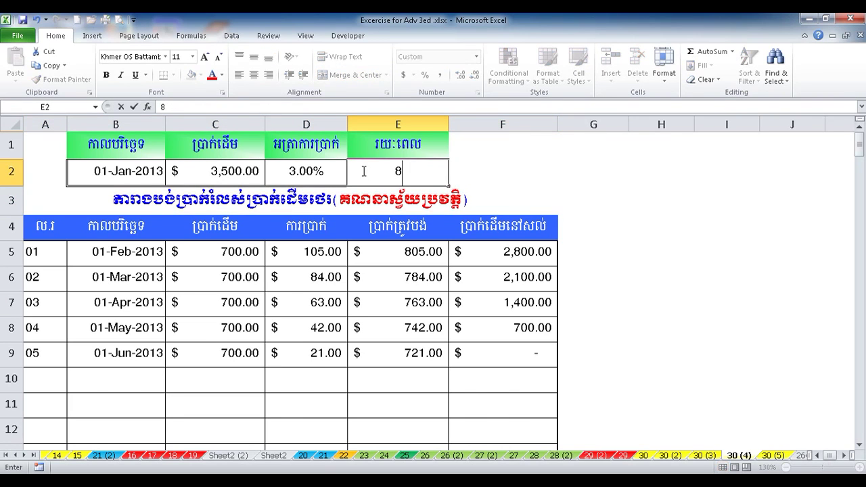
key("Return")
left_click(363, 170)
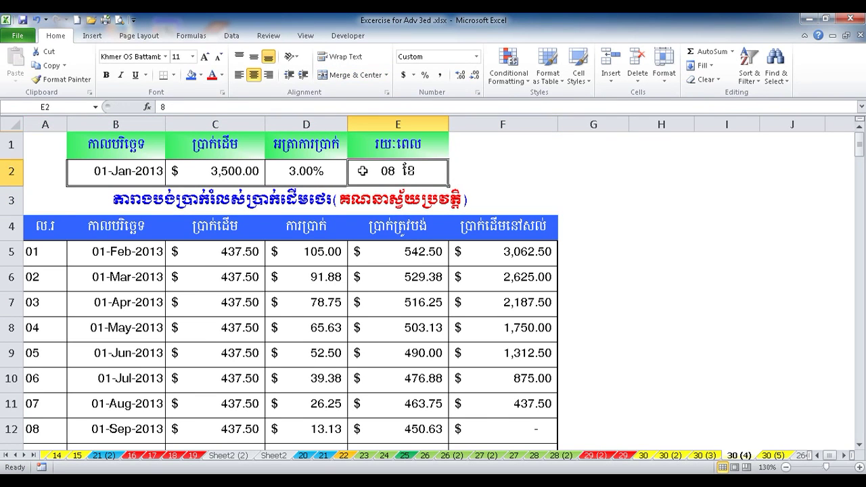
type("11")
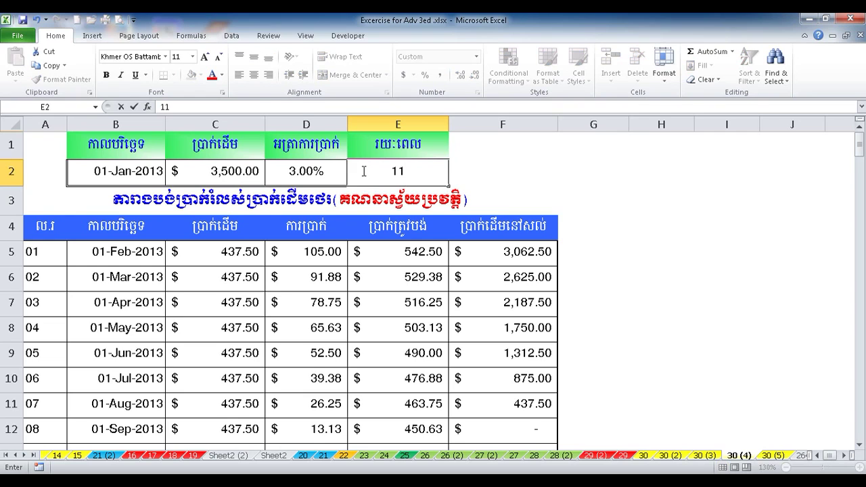
key("Return")
- Clear the contents of B7:F30
scroll(390, 234, "down", 1)
scroll(391, 234, "down", 1)
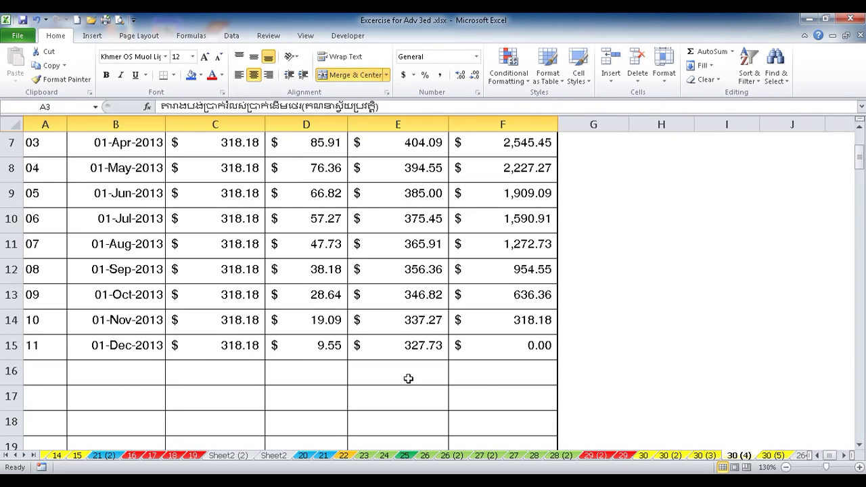
scroll(482, 389, "up", 2)
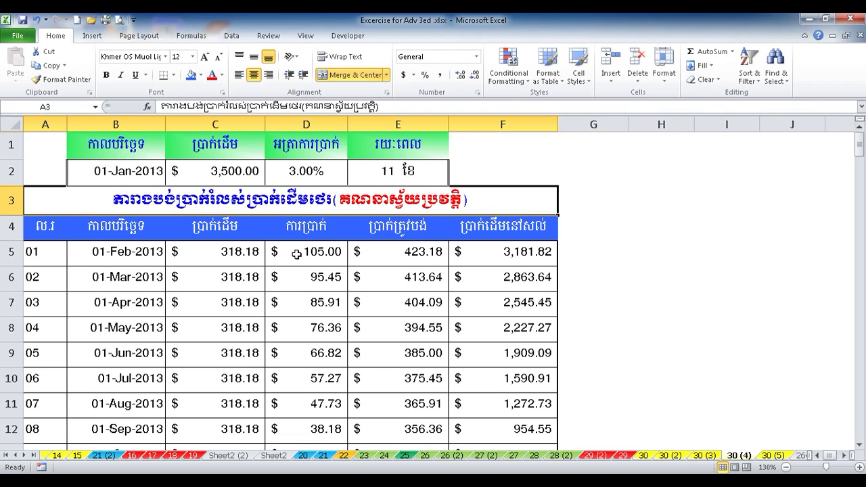
left_click(117, 302)
mouse_move(120, 251)
left_mouse_down()
mouse_move(127, 279)
mouse_move(520, 428)
left_mouse_up()
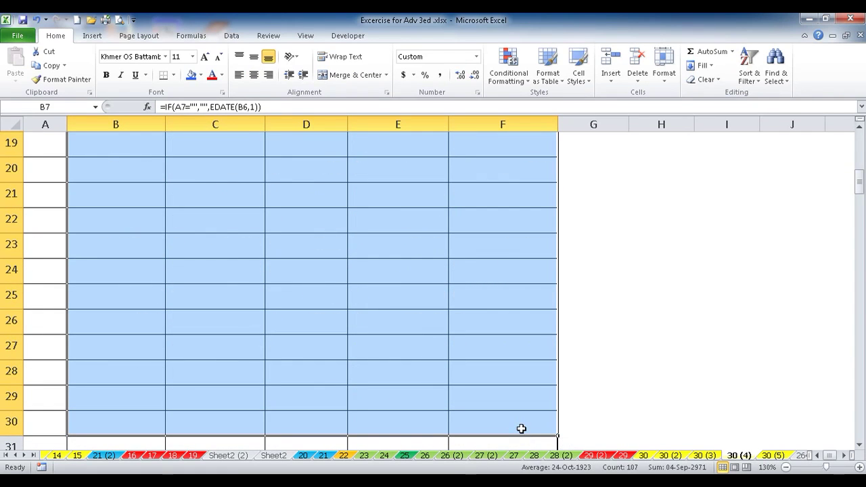
key("Delete")
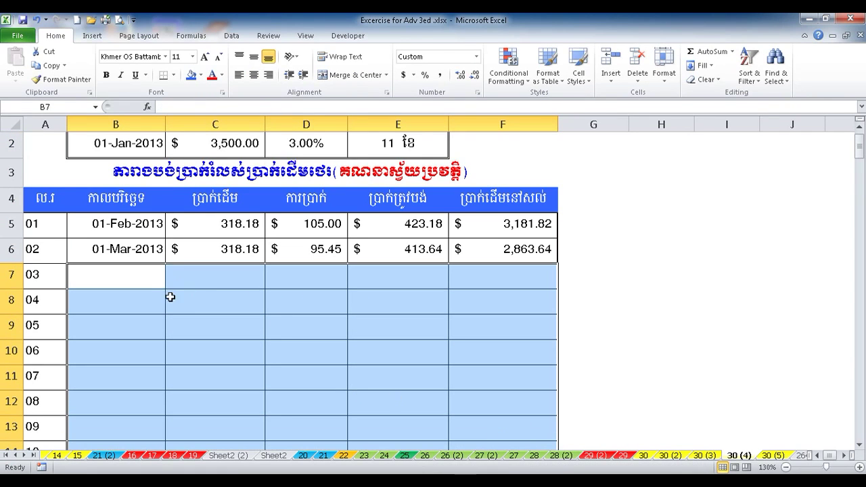
- Start B7's formula with the test =IF(AND($E$2<>"",A6=$E$2)
left_click(131, 270)
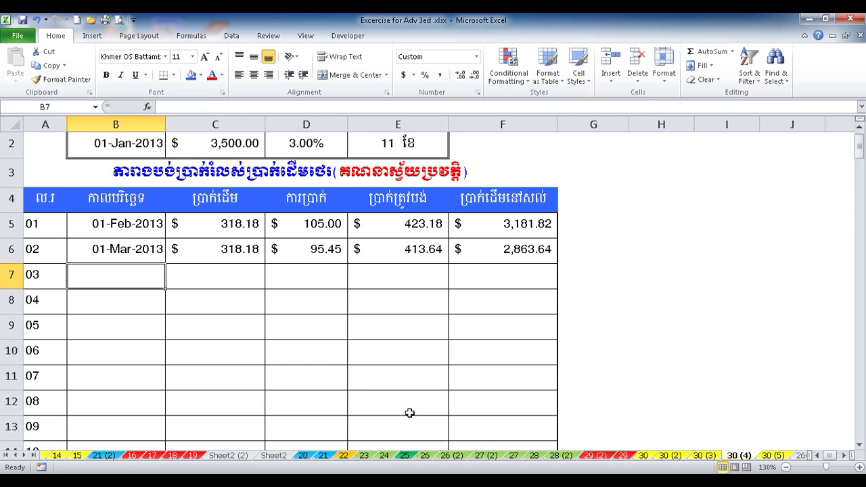
type("=if(and")
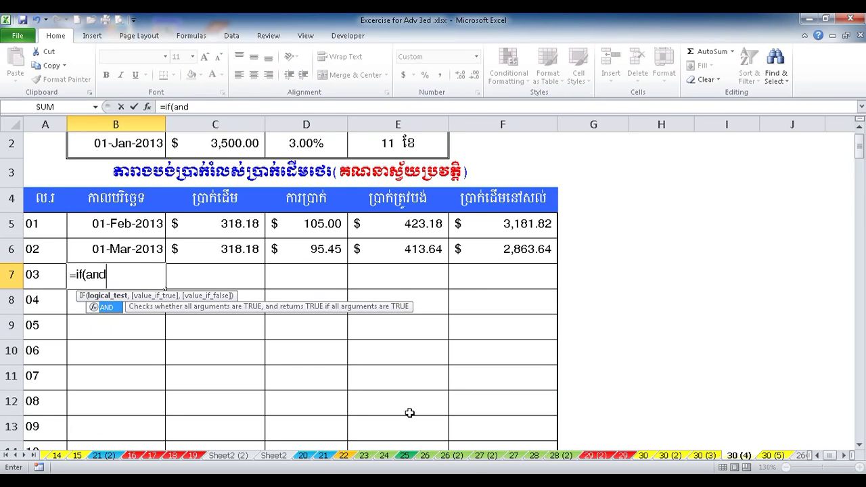
type("(")
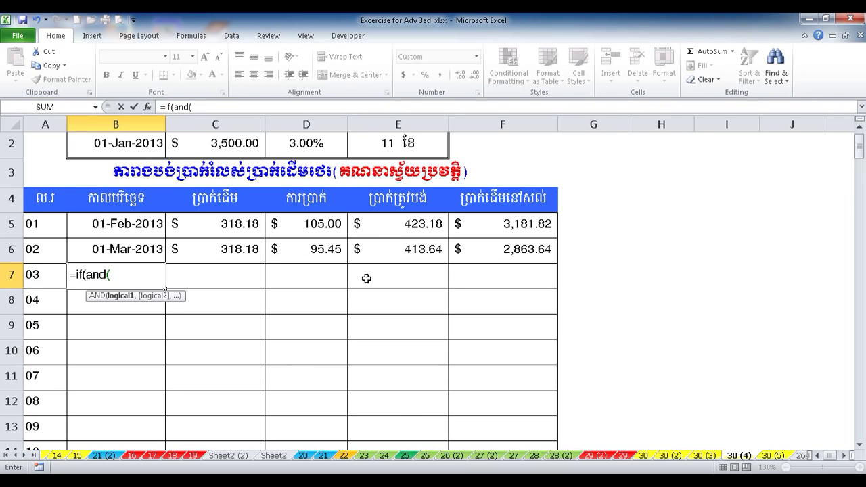
left_click(357, 135)
scroll(383, 213, "up", 1)
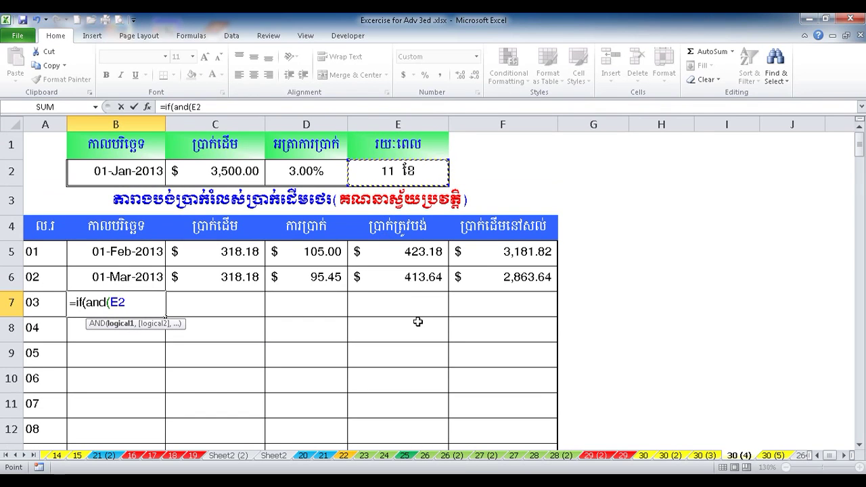
key("F4")
type("<>")
type("\"\",")
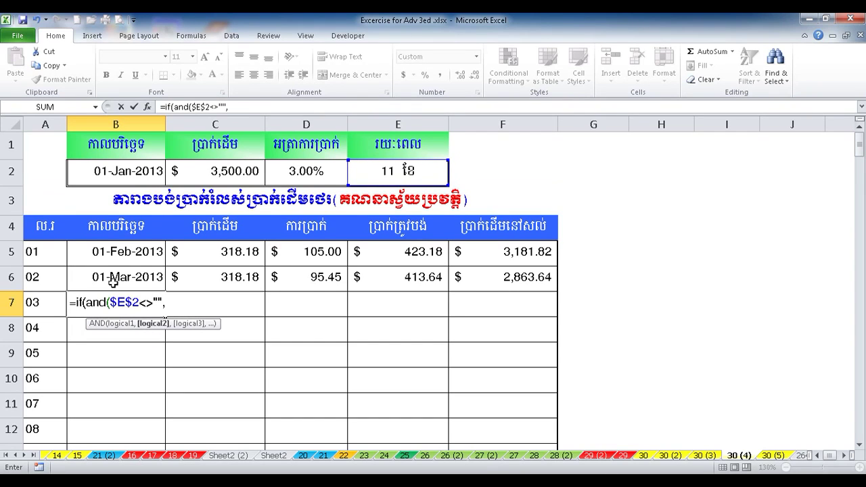
left_click(55, 277)
type("=")
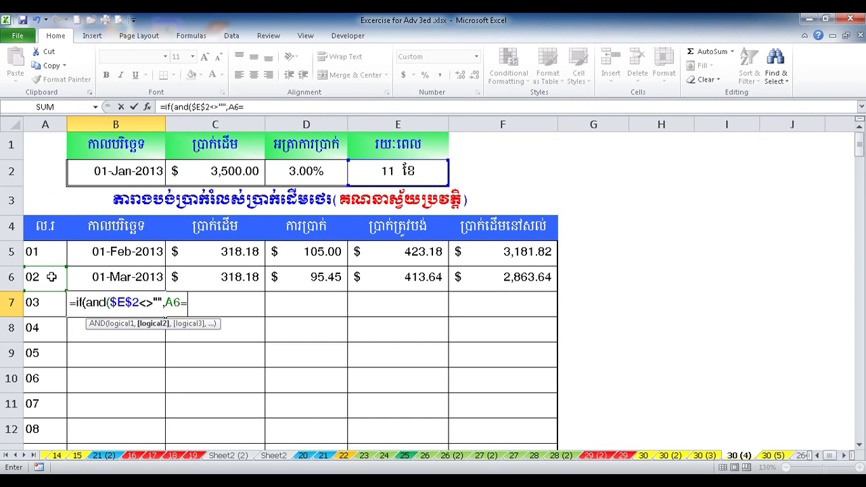
left_click(408, 169)
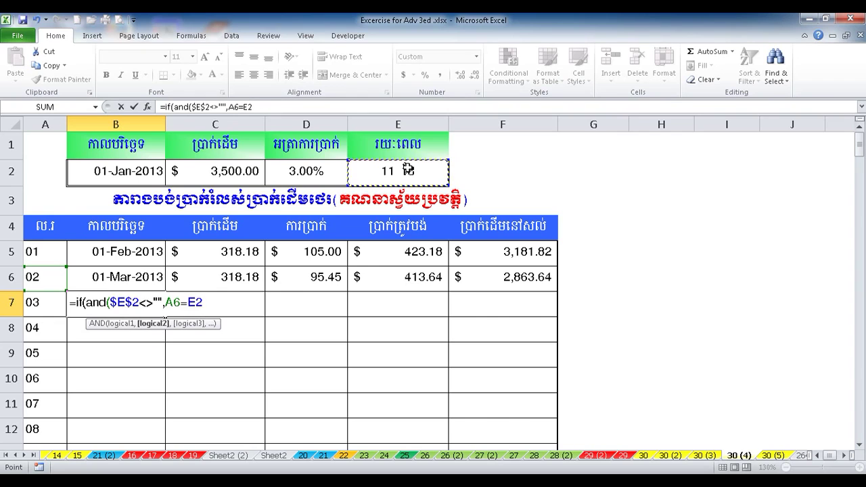
key("F4")
type(")")
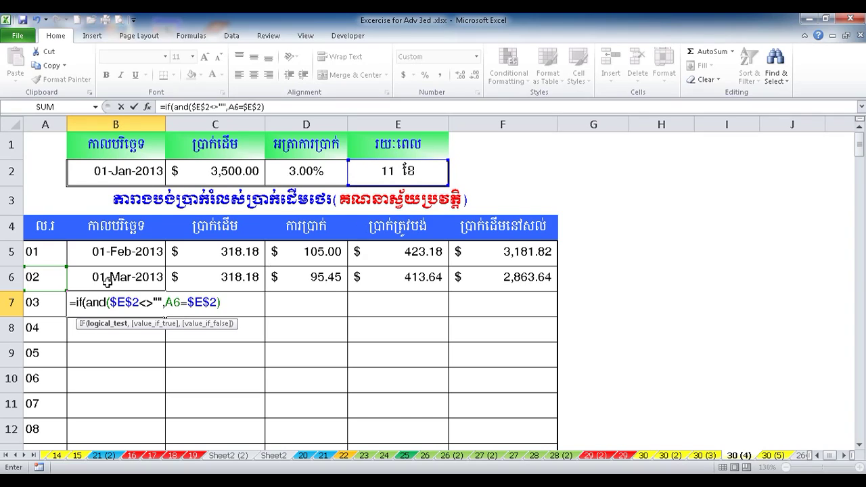
- Complete B7 to return "Total", else EDATE(B6,1) when A7 has a number, else blank
type(",\"T")
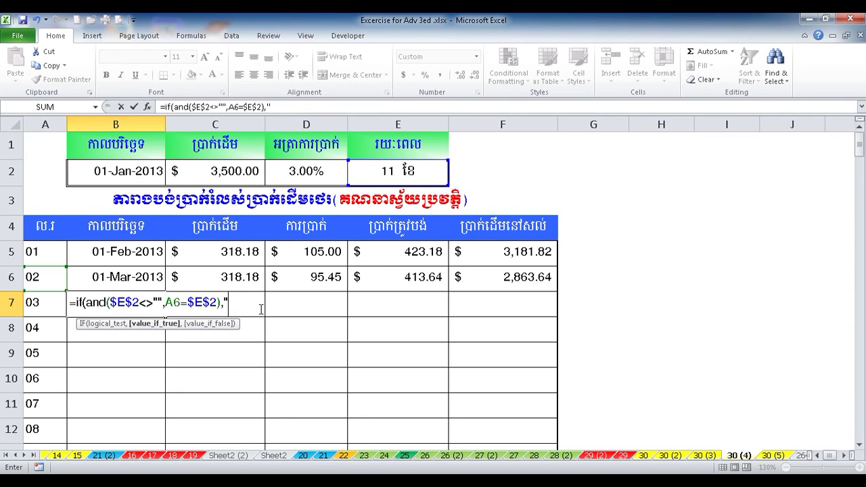
type("otal")
type("\",if(")
left_click(34, 313)
type("<>\"\",ed")
double_click(344, 337)
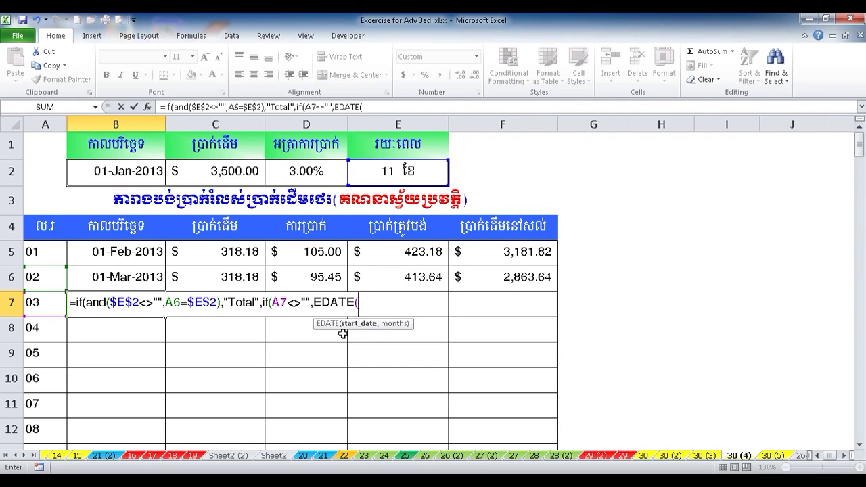
left_click(144, 282)
type(",1)")
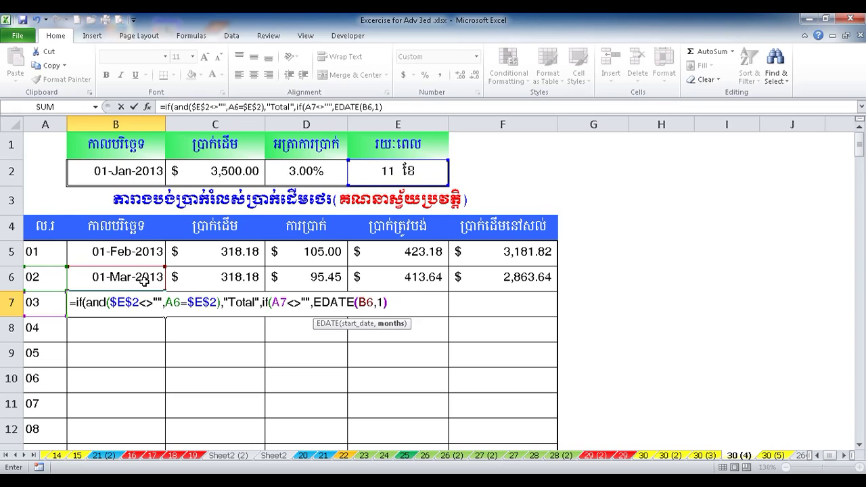
type(",if")
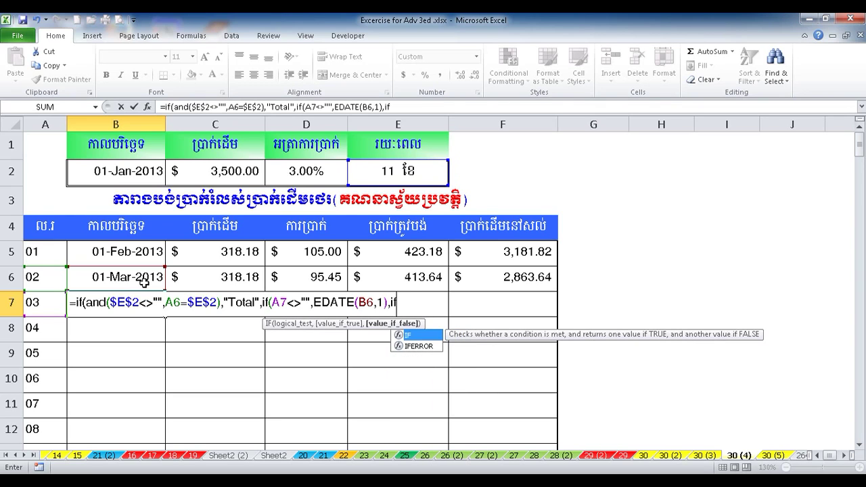
type("(")
left_click(50, 303)
type("=\"\",\"\",\"\"))")
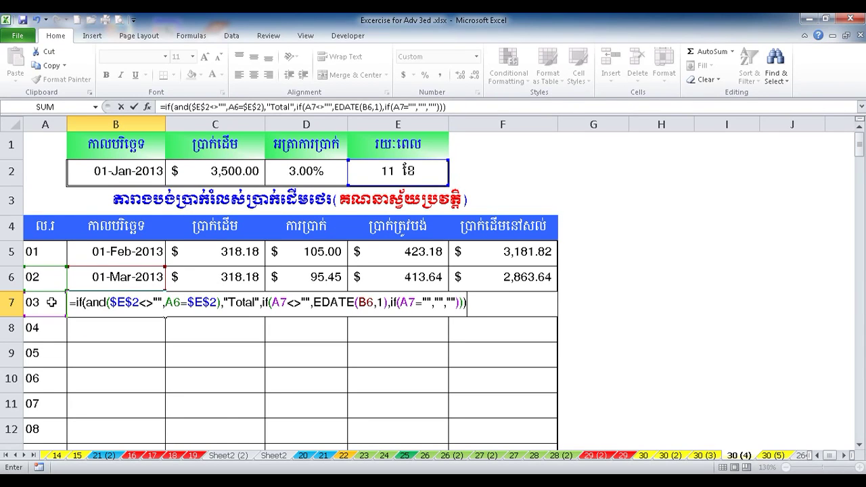
key("Return")
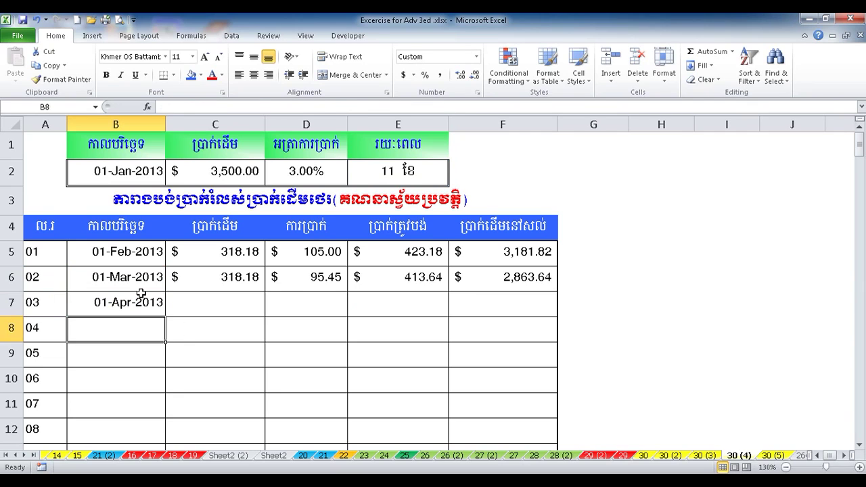
- Fill the B7 date formula down to B17, with Total appearing in B16
left_click(145, 300)
left_click_drag(166, 317, 161, 412)
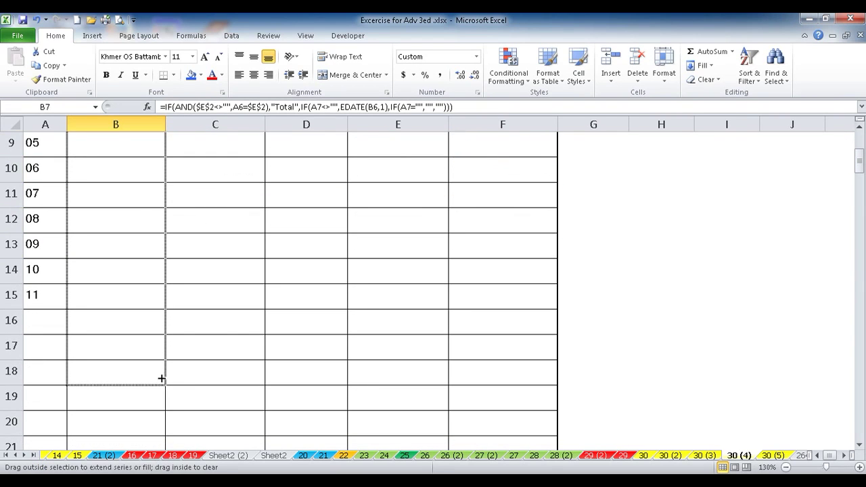
left_click_drag(161, 413, 158, 363)
left_click(92, 319)
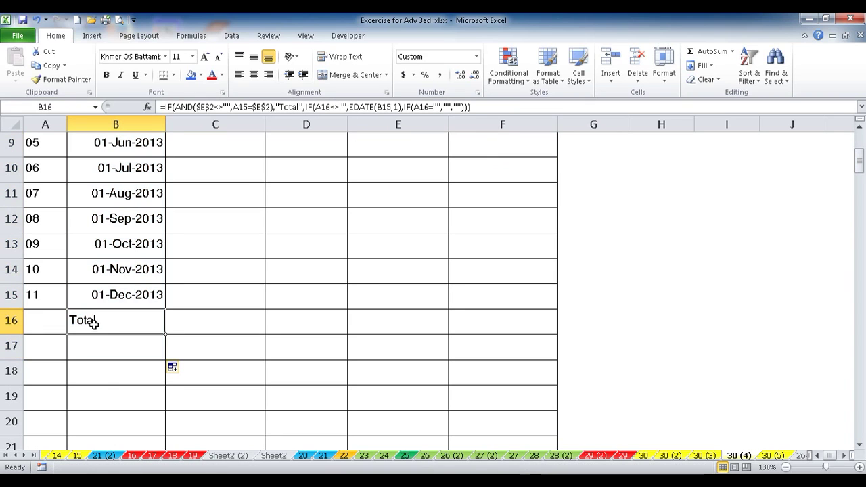
scroll(142, 354, "up", 3)
- Start C7 as =IF(AND($E$2<>"",A6=$E$2),SUM($C$5:C6) to total principal on the Total row
left_click(214, 298)
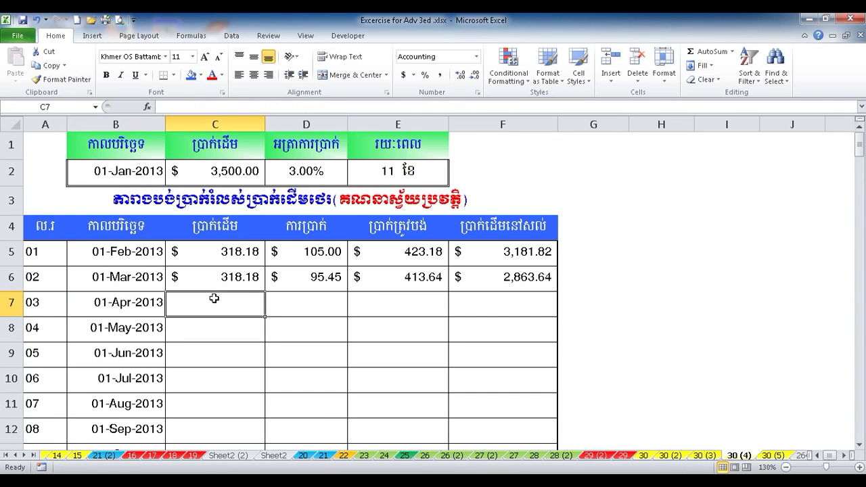
type("=i")
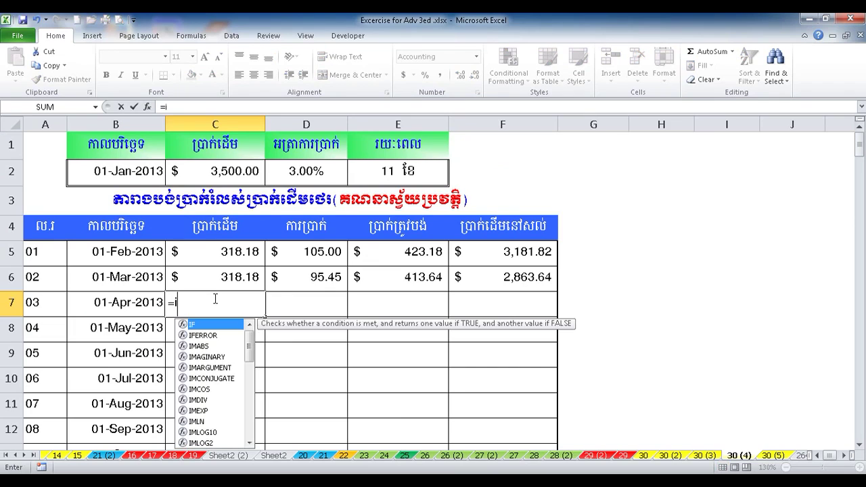
type("f(an")
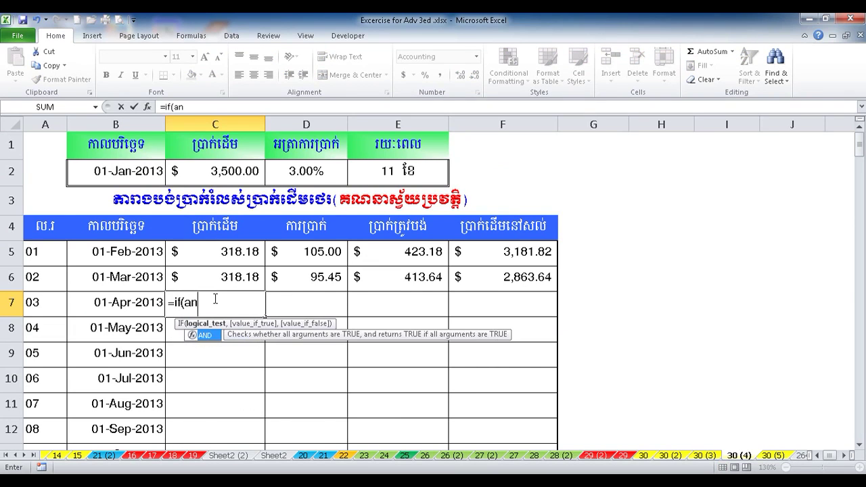
type("d(")
left_click(381, 171)
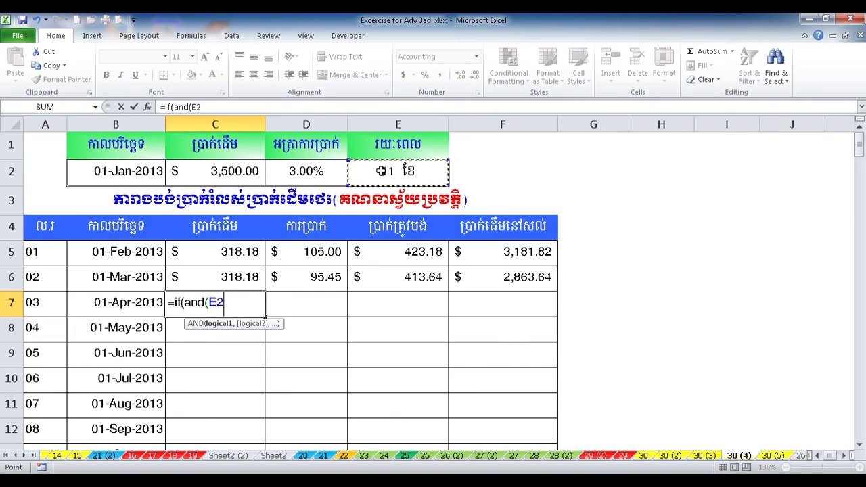
key("F4")
type("$E$2<>\"\",")
left_click(55, 277)
type("=")
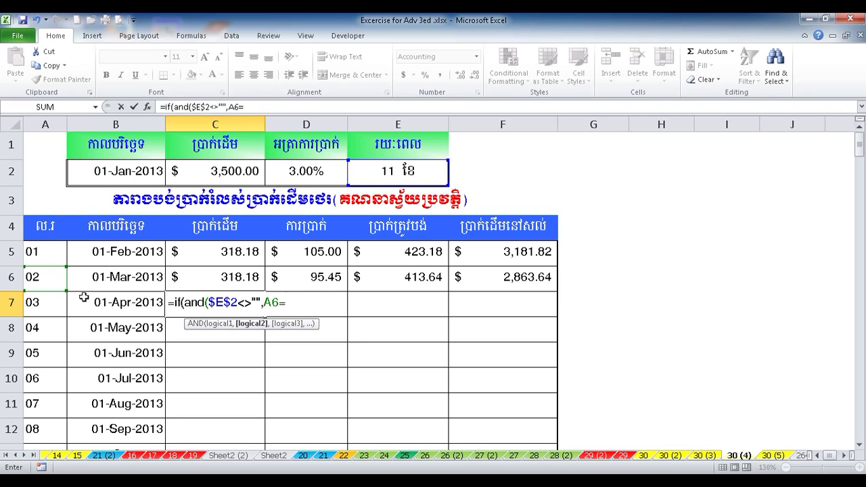
left_click(358, 174)
key("F4")
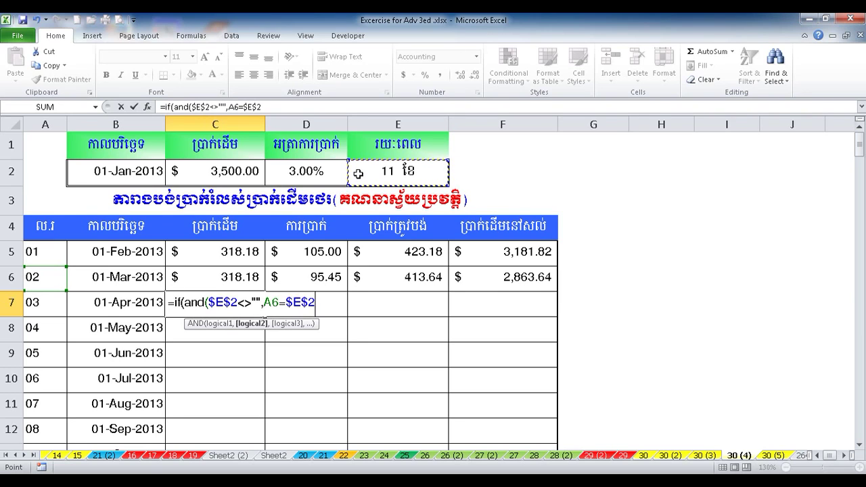
type("),")
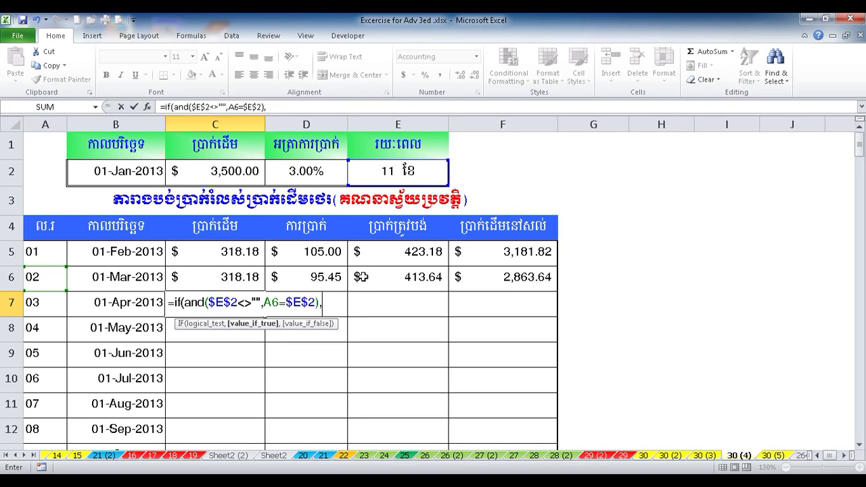
type("Su")
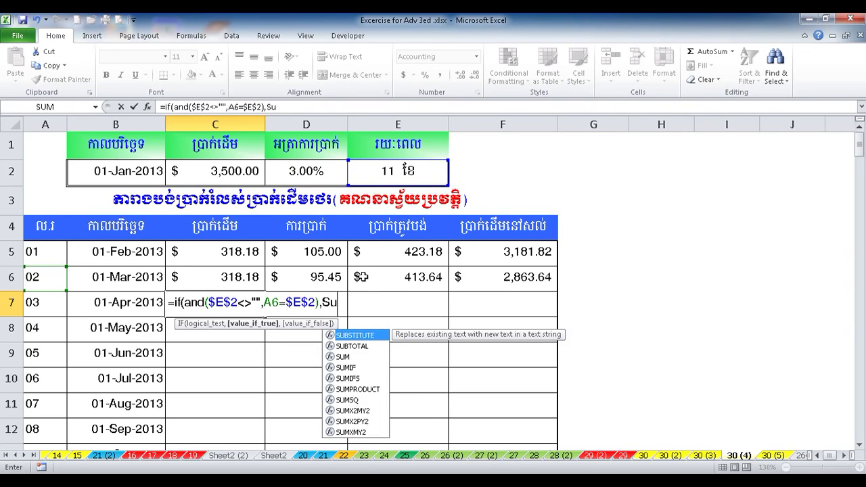
type("m(")
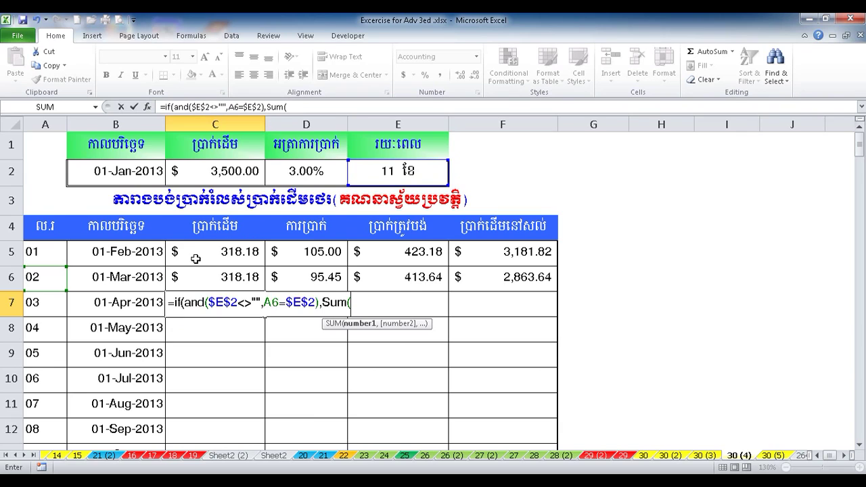
left_click_drag(193, 259, 200, 275)
left_click(359, 302)
key("F4")
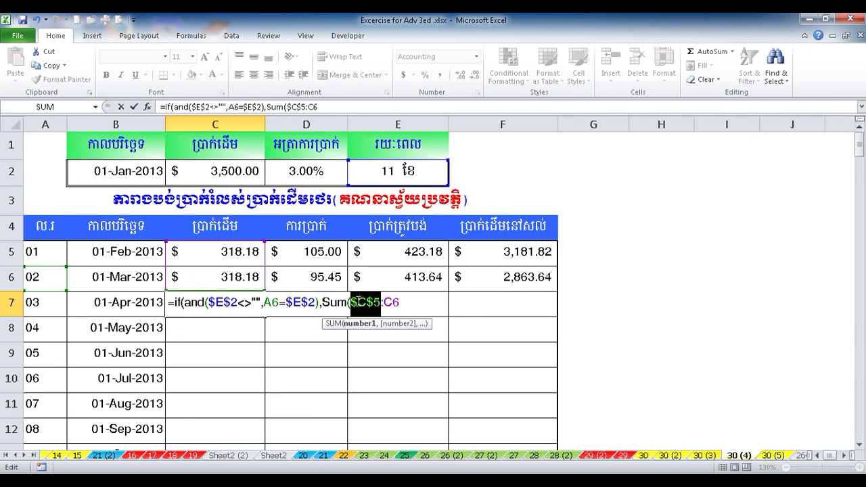
left_click(414, 303)
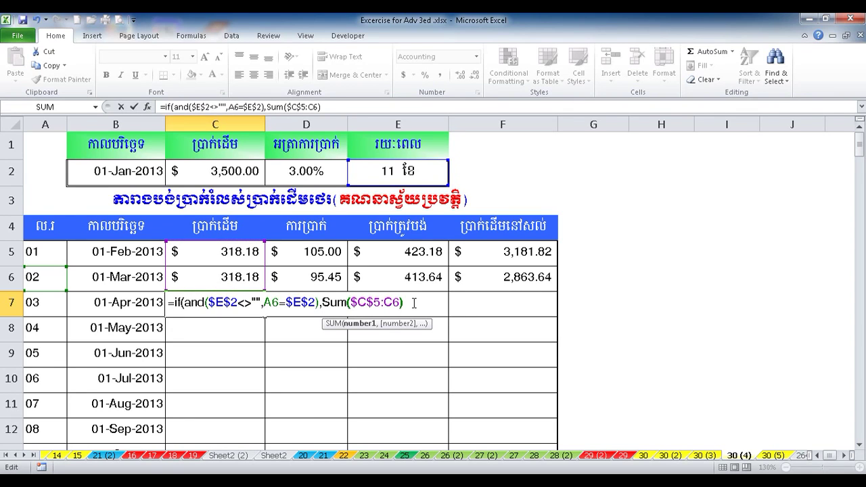
- Add the fallback IF(A7<>"",C6,IF(A7="","","")) so C7 shows 318.18
type(",if(")
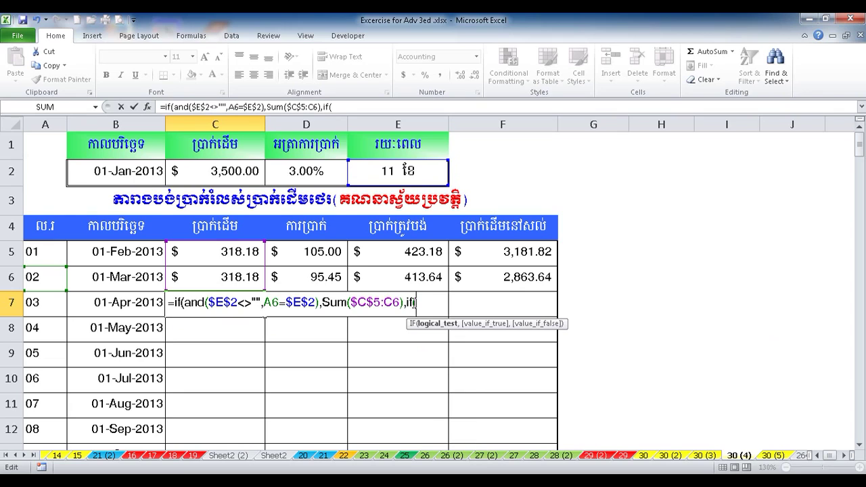
left_click(46, 303)
type("<>\"\",")
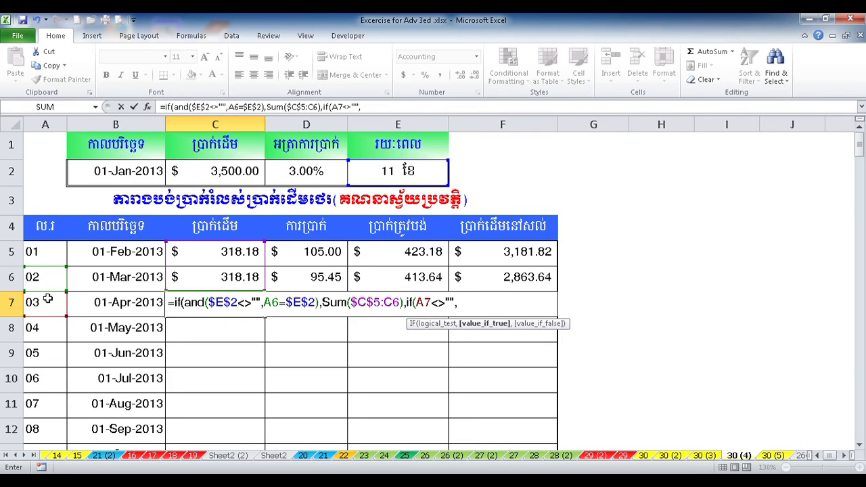
left_click(220, 277)
type(",if")
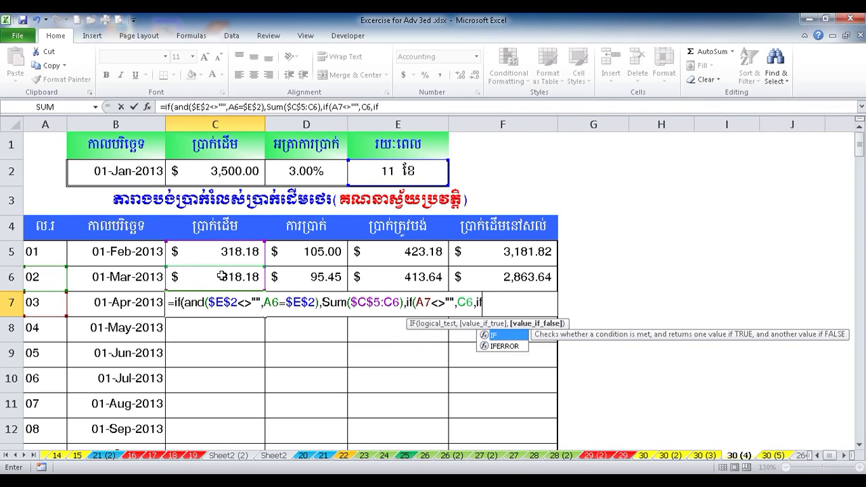
type("(")
left_click(48, 303)
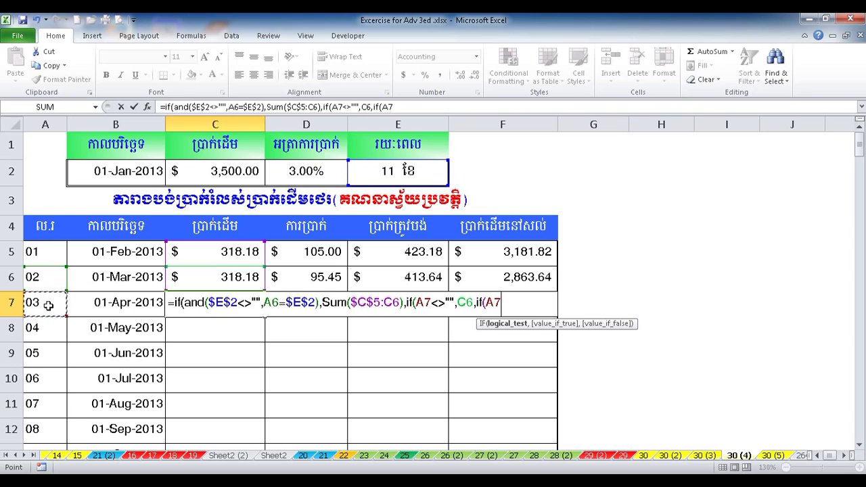
type("=\"\",\"\",\"\")")
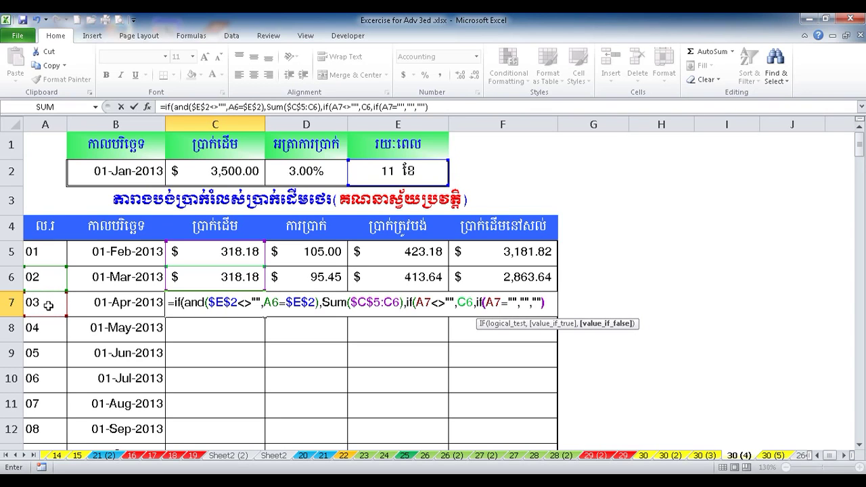
type("))")
key("Return")
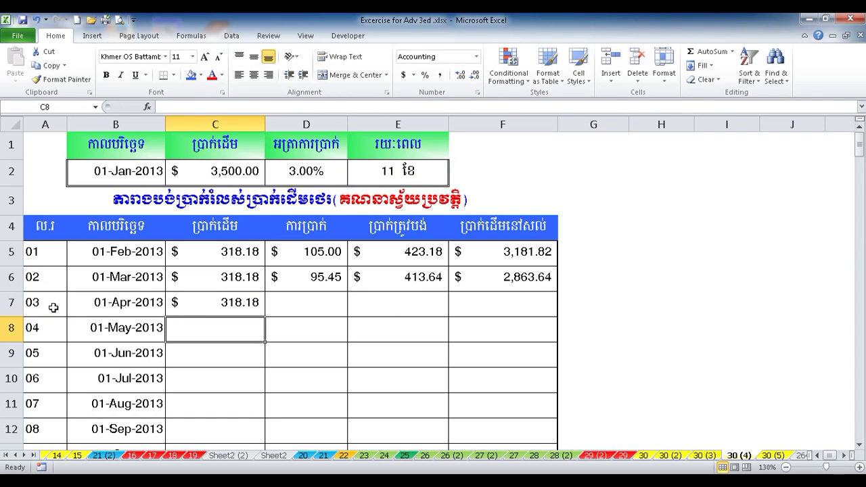
- Fill C7's principal formula down to C16: 318.18 per payment, 3,500.00 total
left_click(214, 304)
left_click_drag(267, 318, 261, 347)
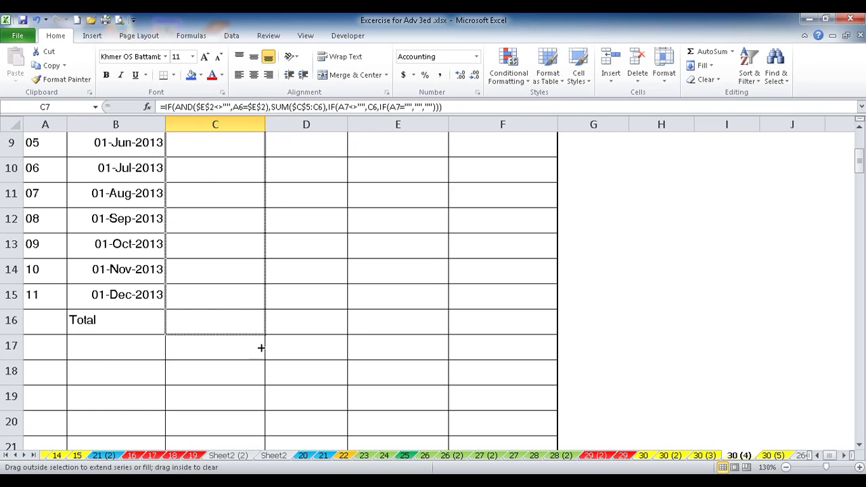
left_click_drag(261, 347, 261, 355)
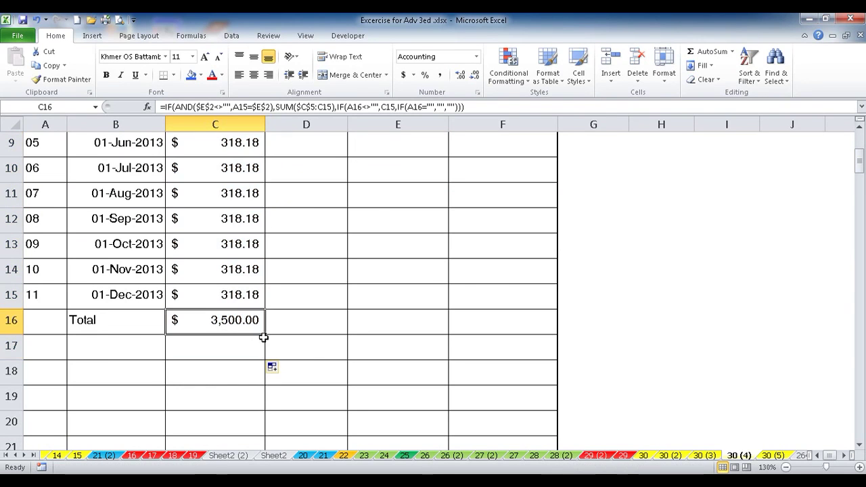
scroll(226, 314, "up", 3)
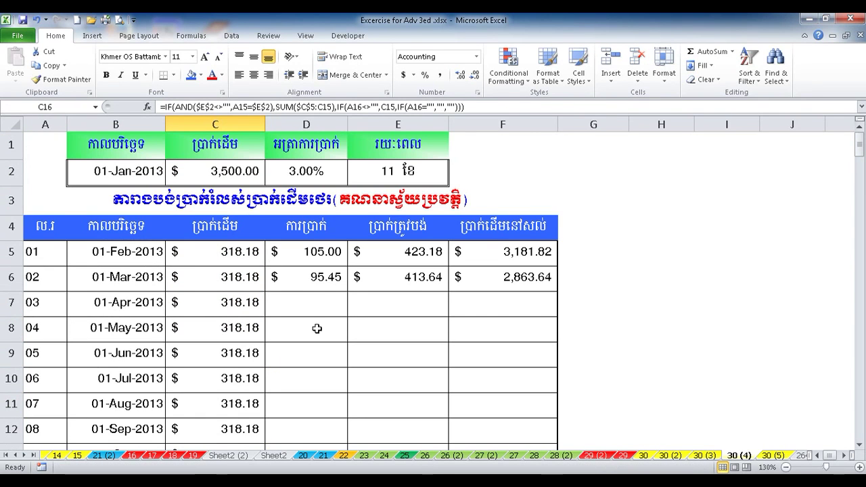
- Start D7's interest formula so it sums $D$5:D6 when A6 equals the term $E$2
left_click(319, 301)
type("=")
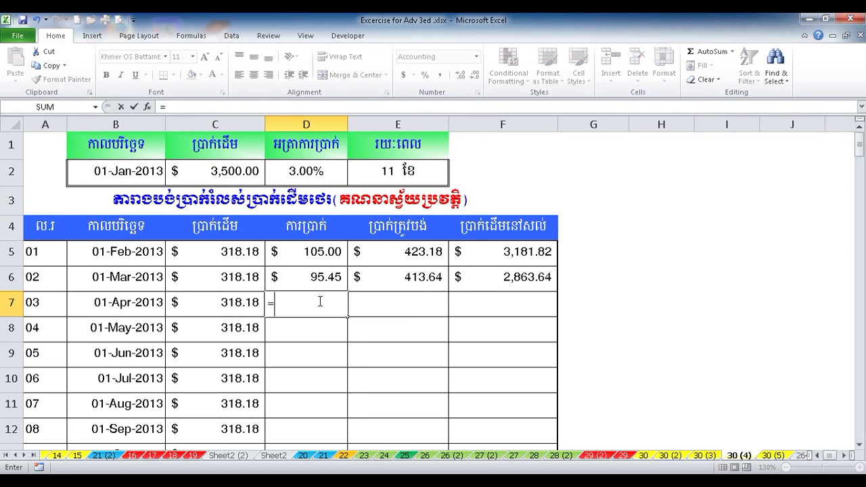
type("if(and(")
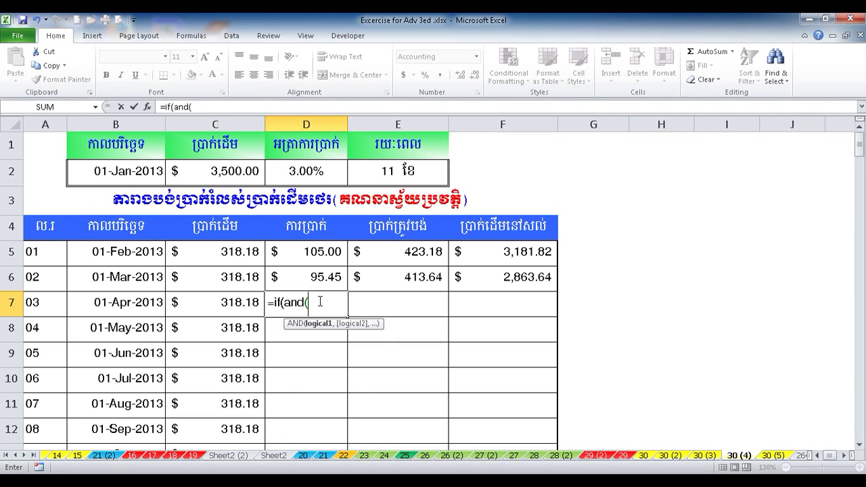
left_click(385, 170)
key("F4")
type("<>")
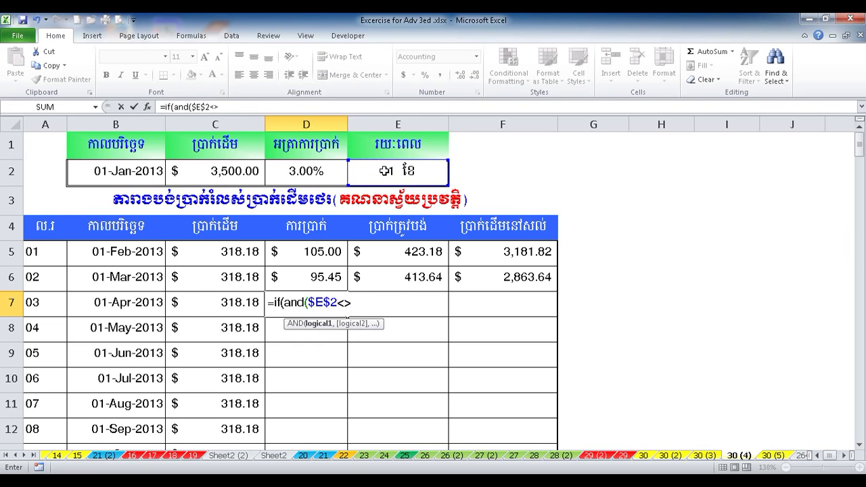
type("\"\",")
left_click(39, 283)
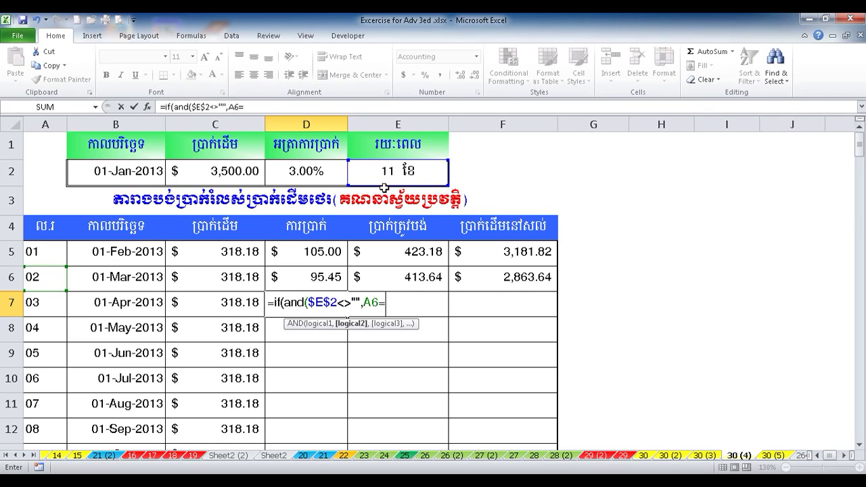
left_click(384, 172)
key("F4")
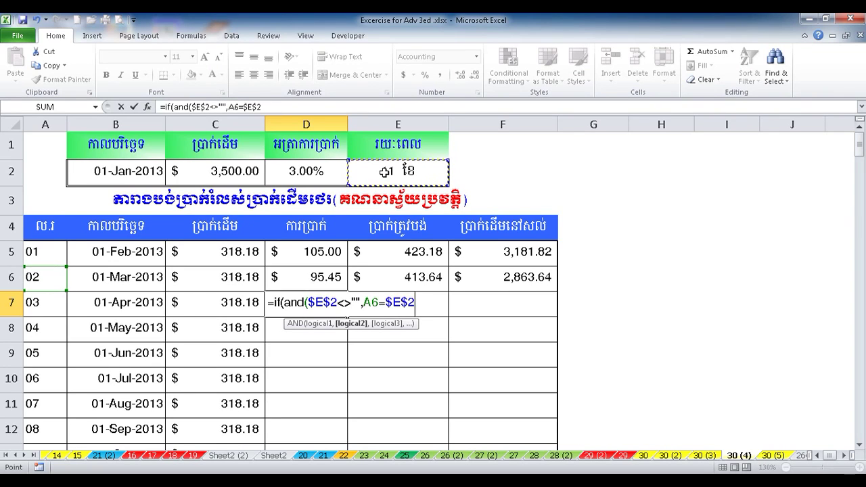
type("),")
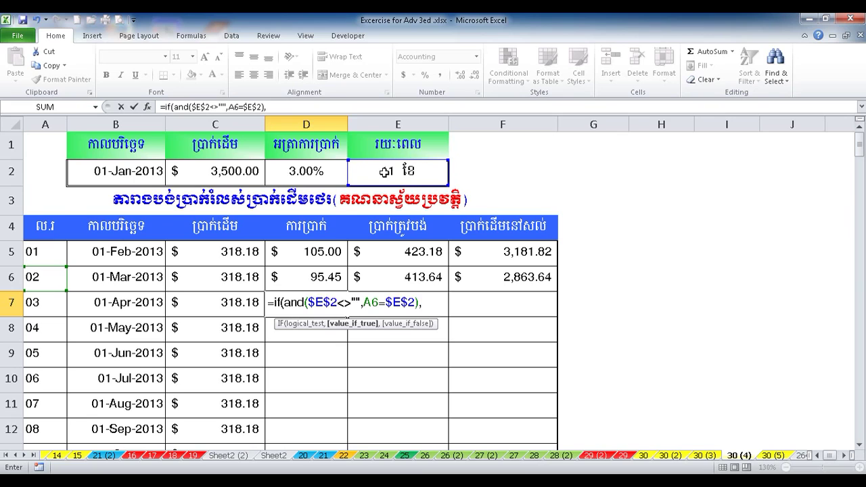
type("sum")
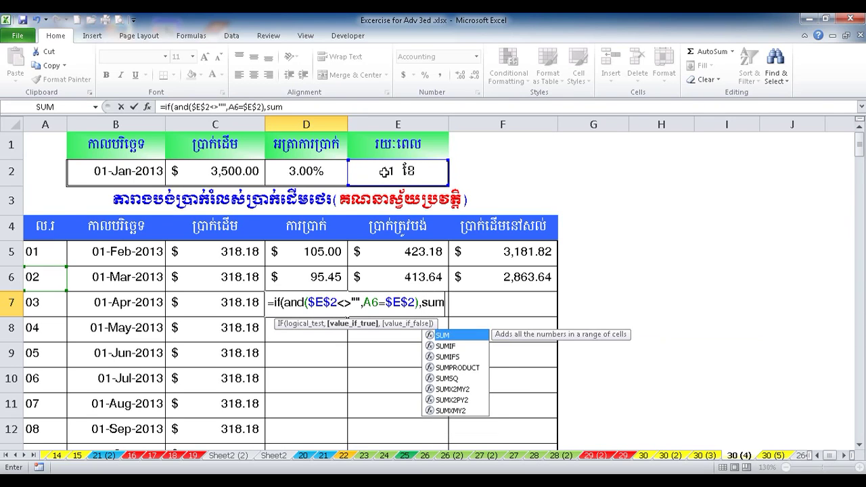
type("(")
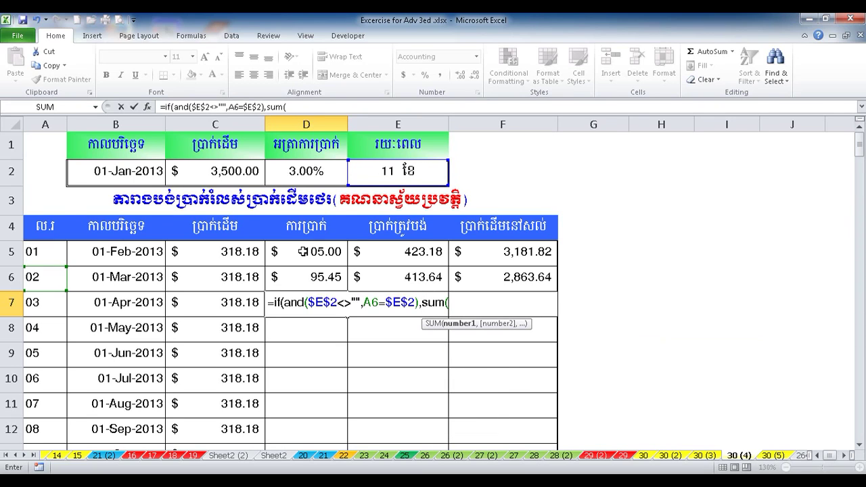
left_click_drag(303, 251, 303, 277)
double_click(458, 302)
key("F4")
left_click(516, 303)
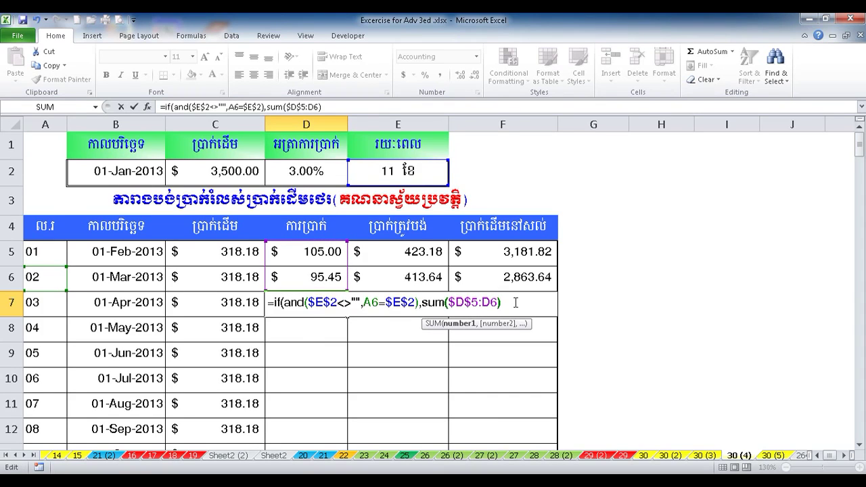
- Finish D7's formula to return F6*$D$2 for numbered rows, showing 85.91
type("),if(")
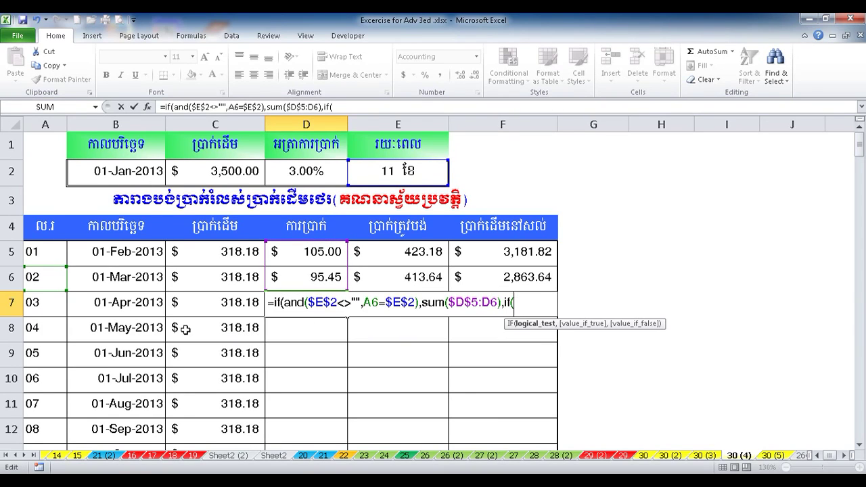
left_click(46, 304)
type("<>\"\",")
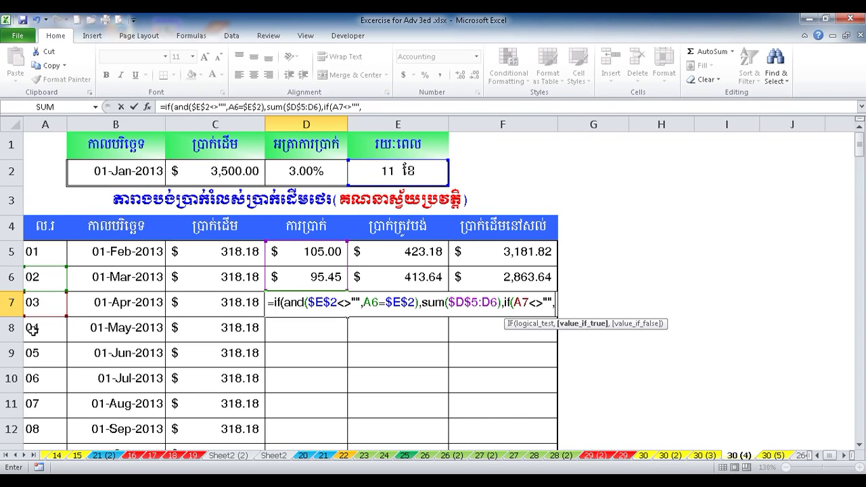
left_click(518, 276)
type("*")
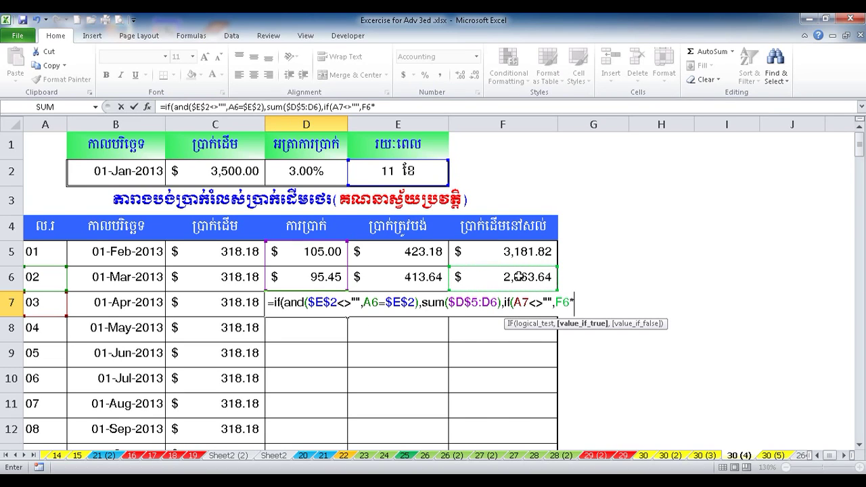
left_click(289, 172)
key("F4")
type(",if")
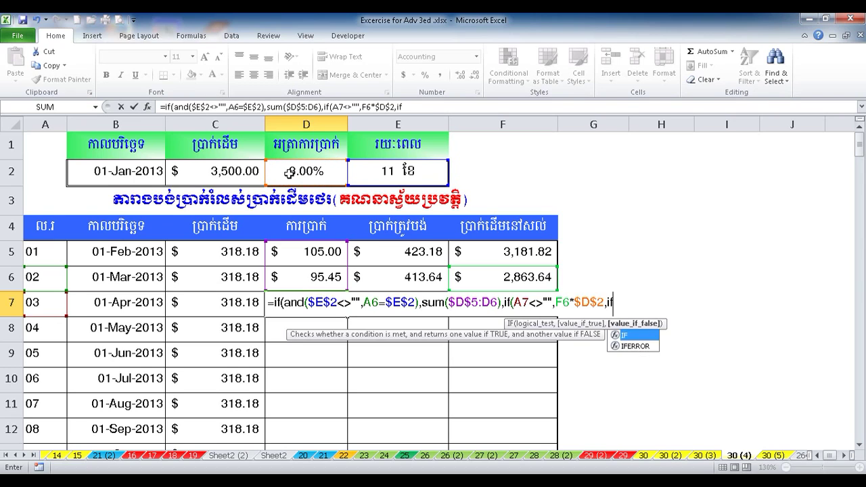
type("(")
left_click(37, 305)
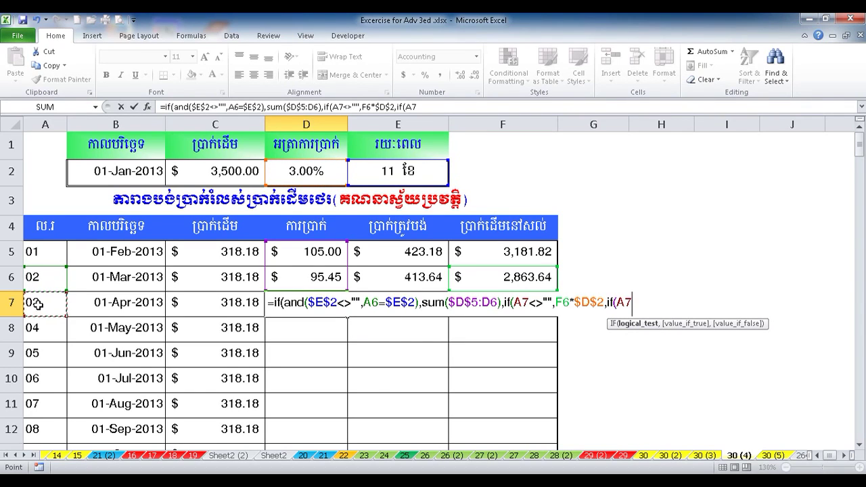
type("=\"\",\"\",\"\")))")
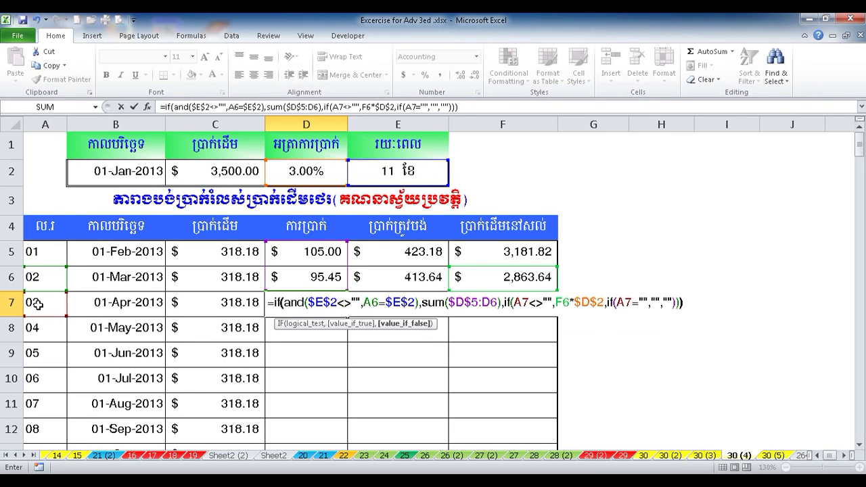
key("Return")
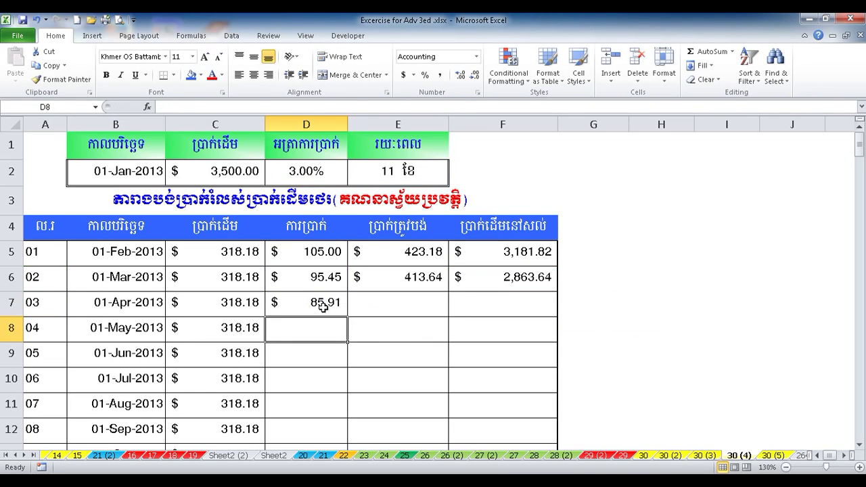
- Fill D7's interest formula down to D17, giving a 286.36 interest total
left_click(324, 308)
left_click_drag(347, 314, 347, 353)
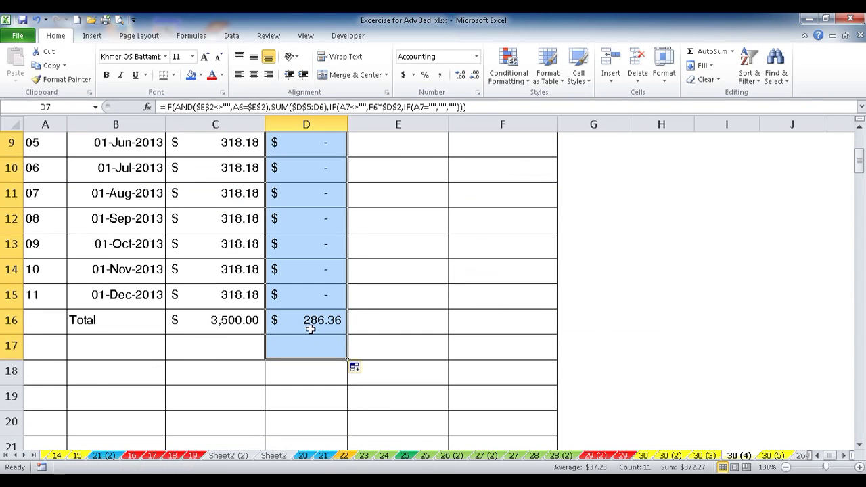
scroll(311, 325, "up", 1)
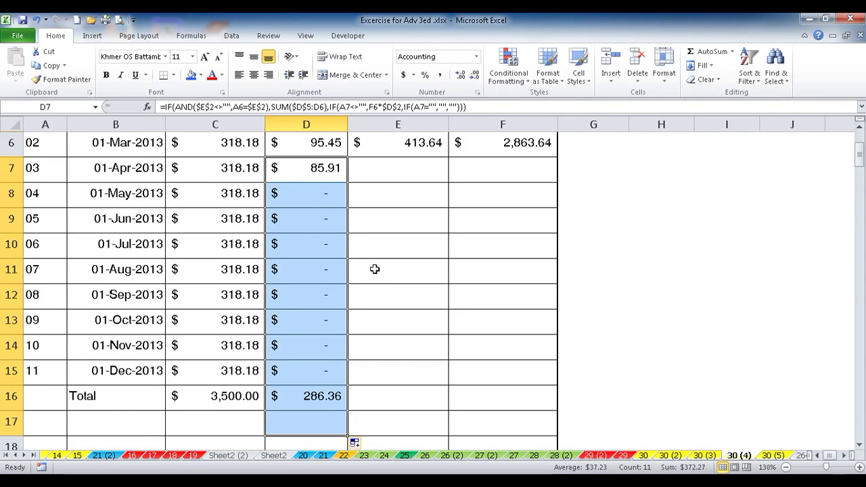
scroll(374, 269, "up", 1)
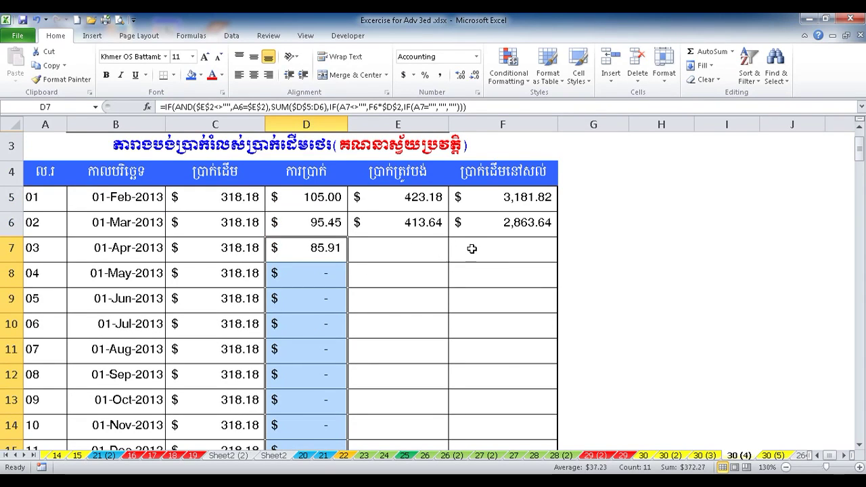
left_click(390, 250)
- Begin E7's payment formula so it sums $E$5:E6 when A6 is blank and $E$2 is set
type("=if(")
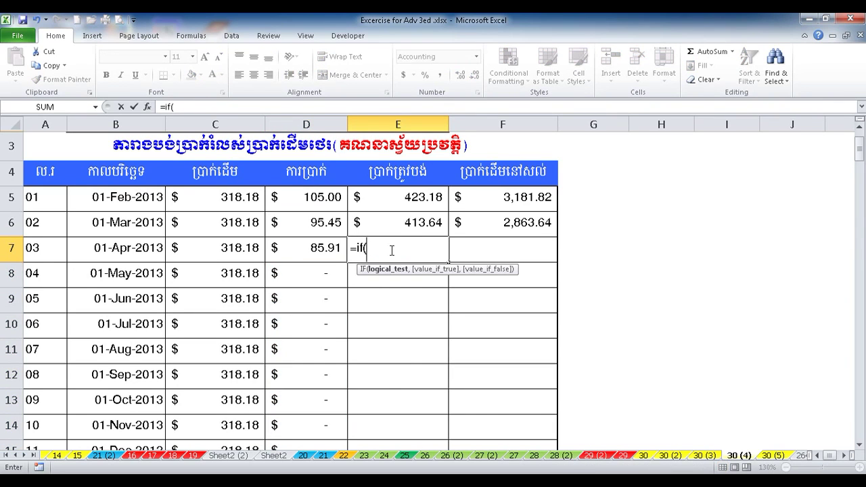
type("and(")
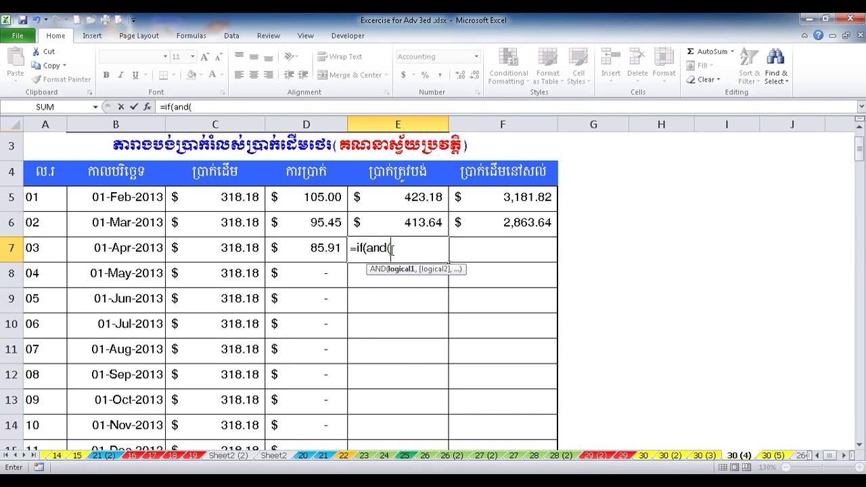
scroll(460, 241, "up", 1)
left_click(406, 169)
key("F4")
type("<>\"\"")
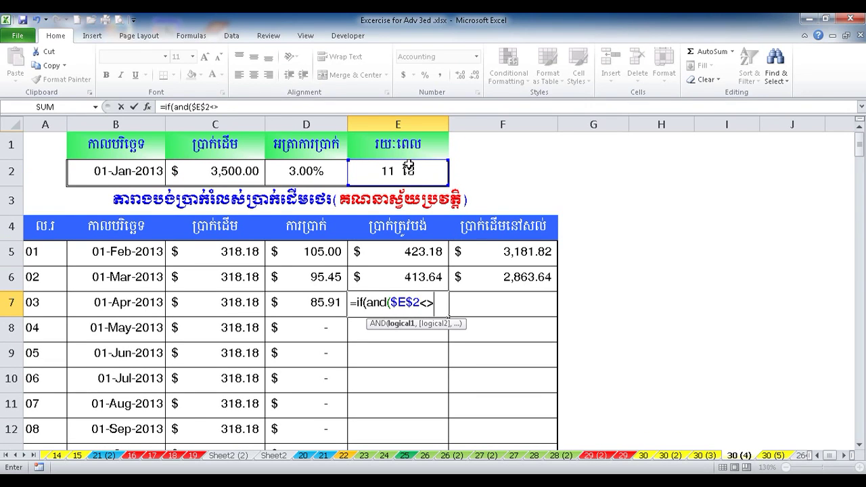
type(",")
left_click(52, 277)
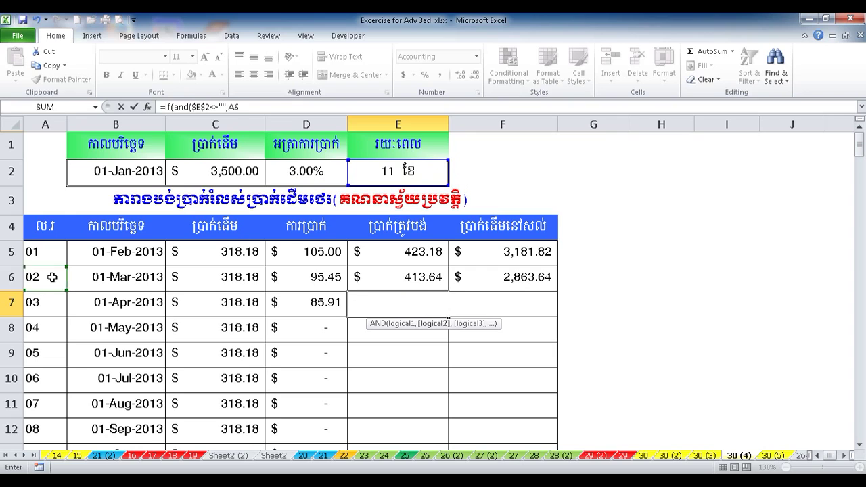
type("=\"\"),")
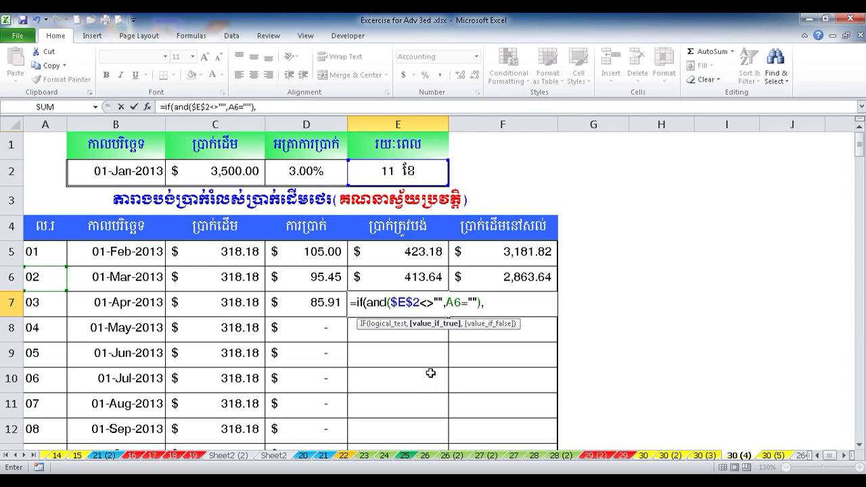
type("sum(")
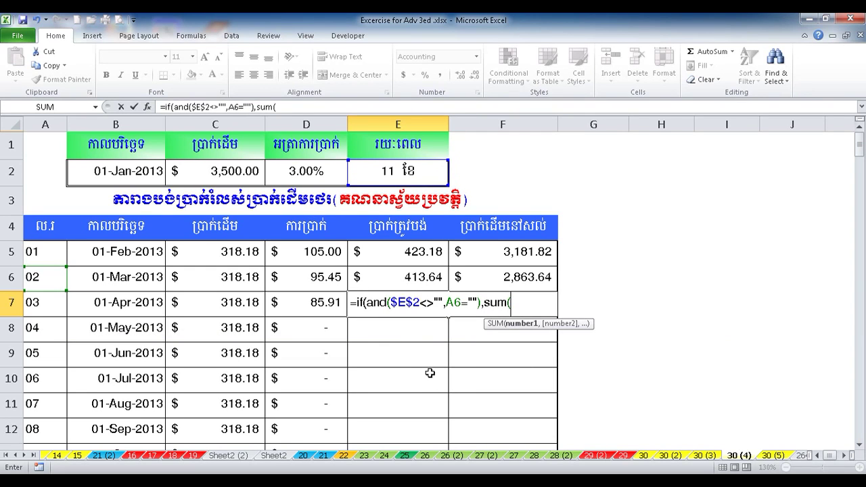
left_click_drag(387, 255, 390, 277)
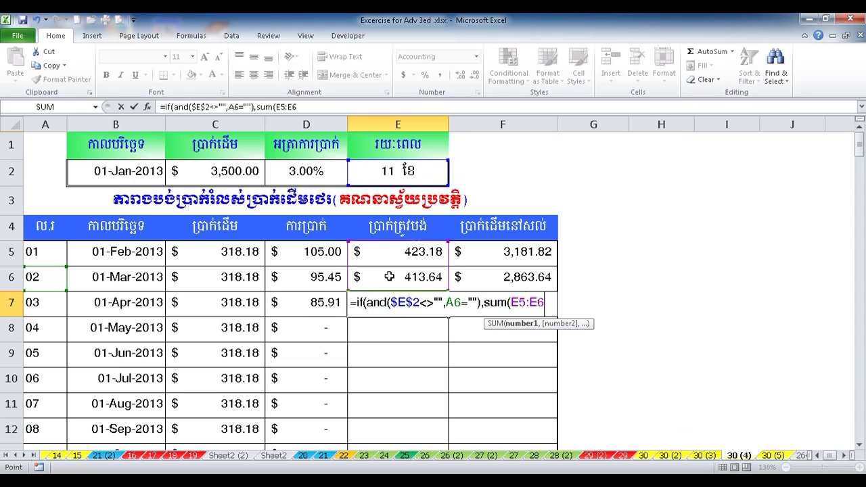
double_click(521, 303)
key("F4")
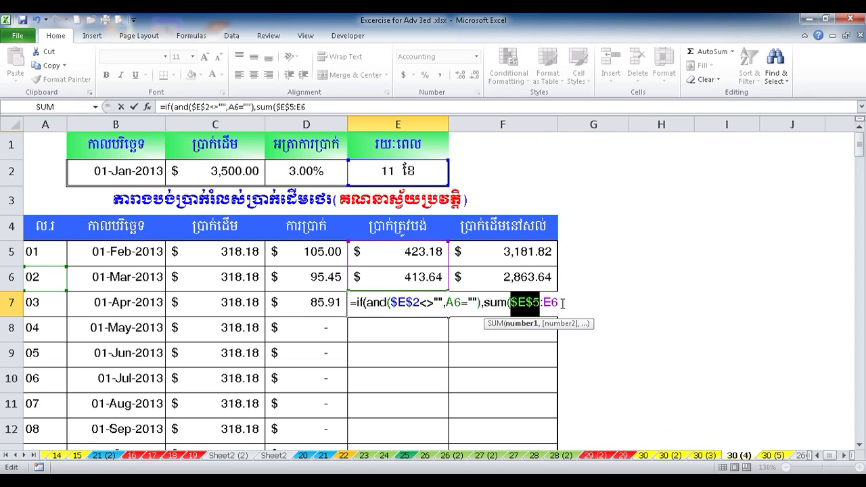
left_click(562, 304)
- Complete E7's formula to add principal C7 and interest D7, showing 404.09
type("),if")
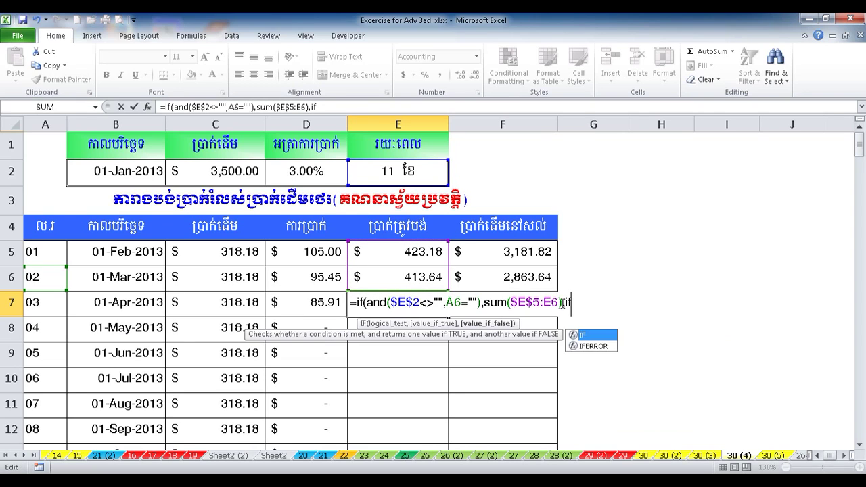
type("(")
left_click(55, 307)
type("<>\"\",")
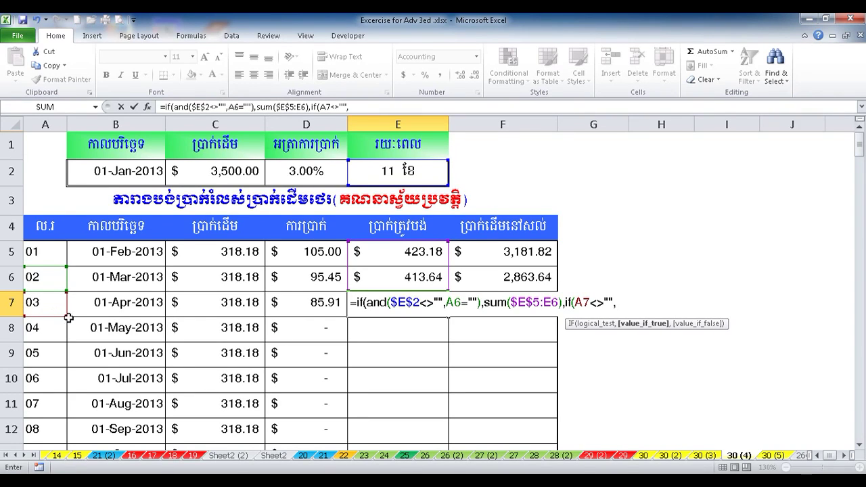
left_click(237, 309)
type("+")
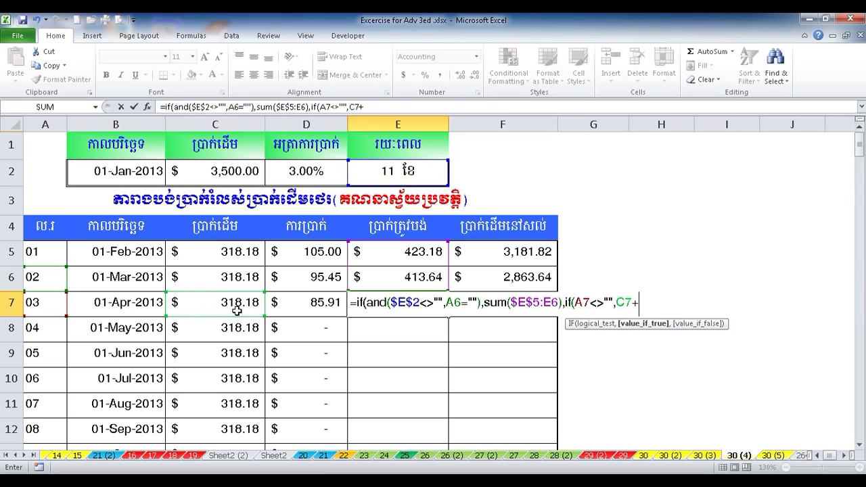
left_click(332, 303)
type(",")
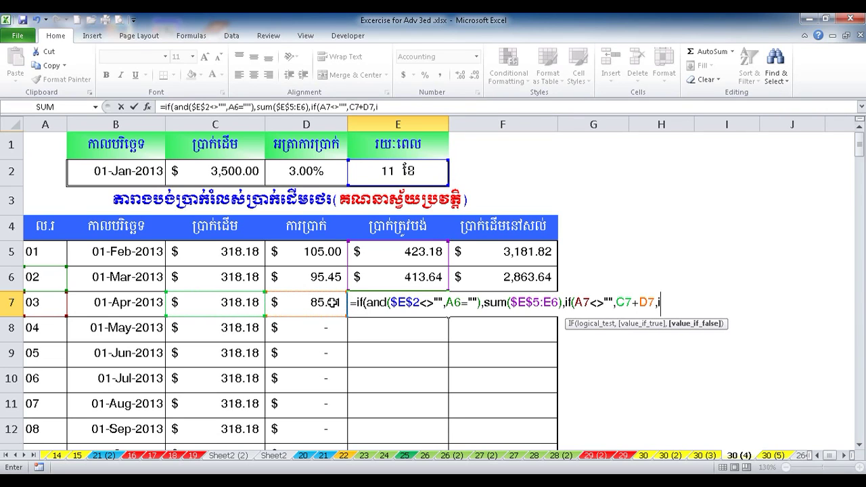
type("if(")
left_click(57, 302)
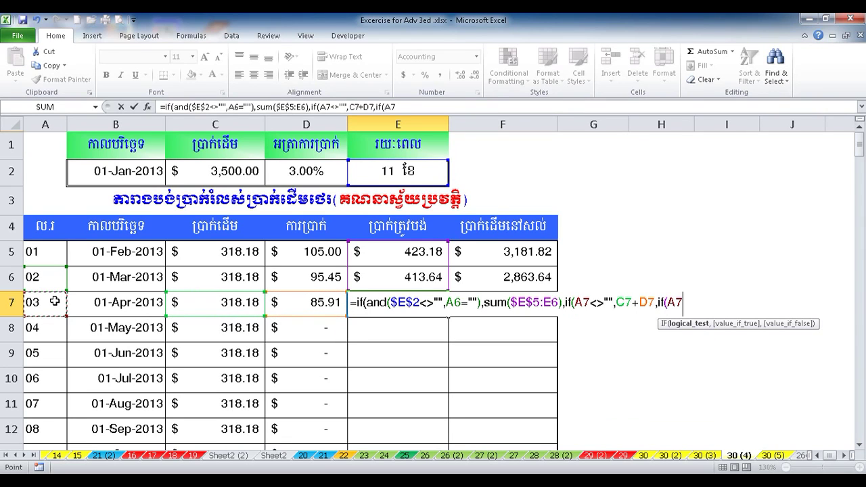
type("=")
type(",\"\",\"\")))")
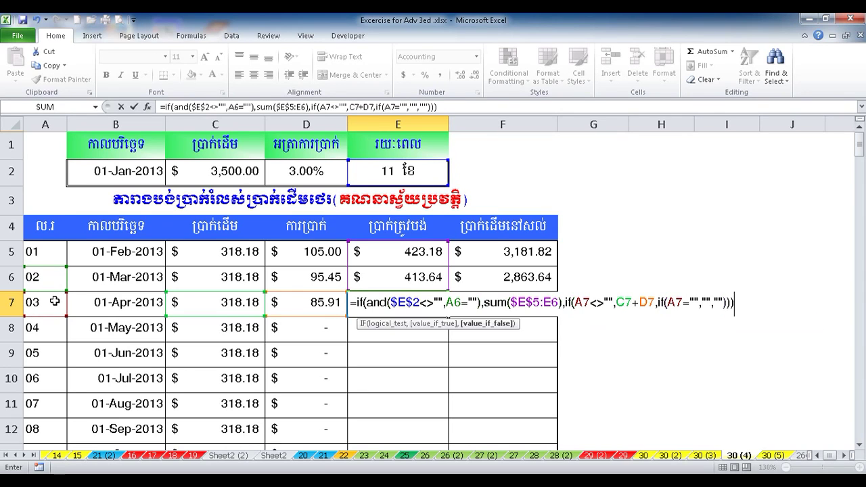
key("Return")
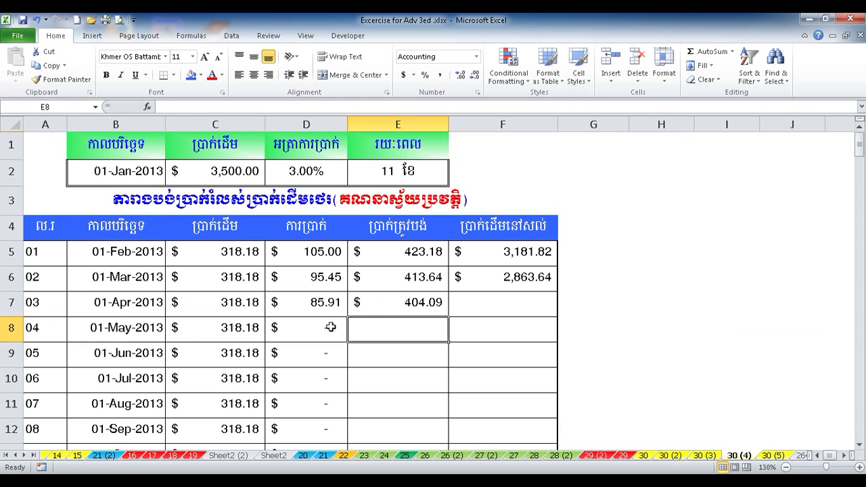
- Copy the E7 payment formula down through row 17
left_click(429, 303)
left_click_drag(448, 317, 432, 175)
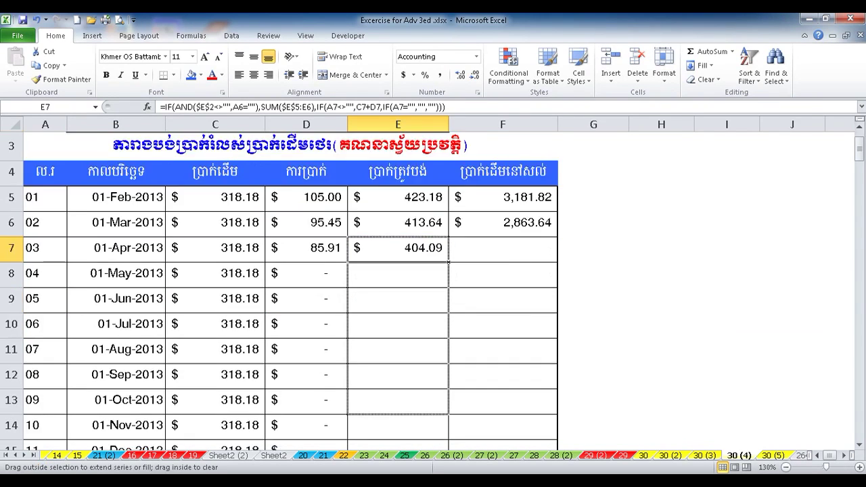
scroll(433, 301, "up", 3)
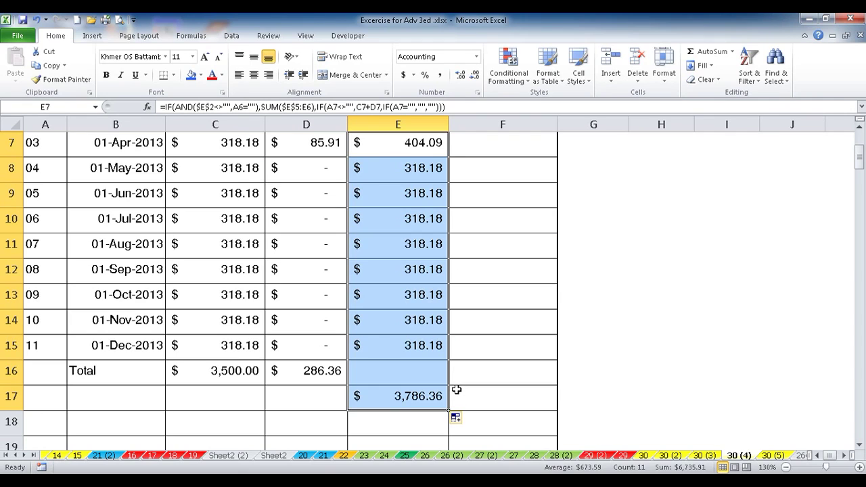
scroll(446, 382, "up", 2)
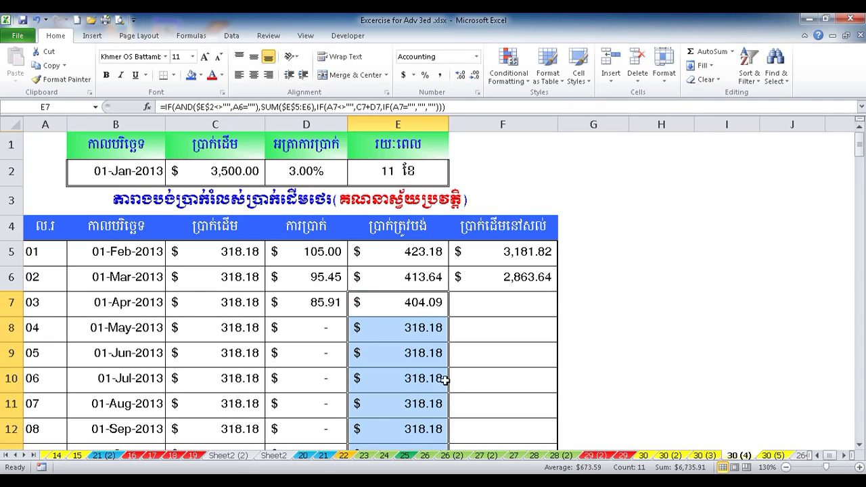
double_click(393, 307)
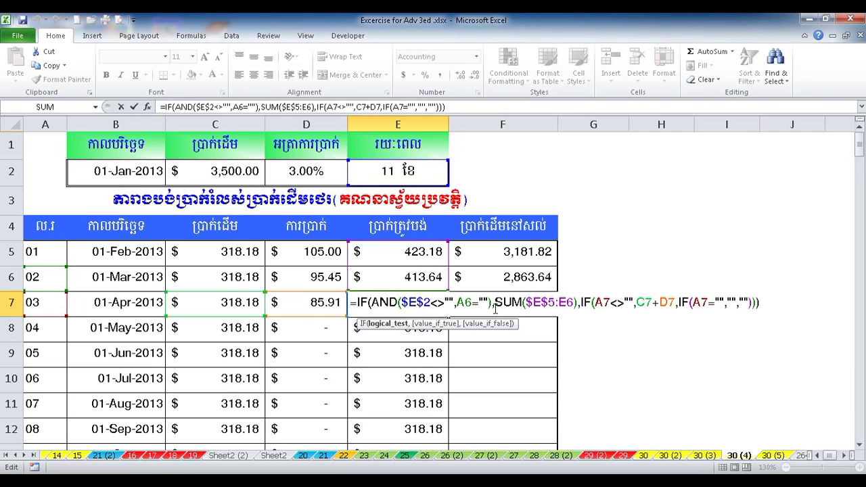
- Change E7's test from A6="" to A6=$E$2 and refill it down to E17
double_click(480, 303)
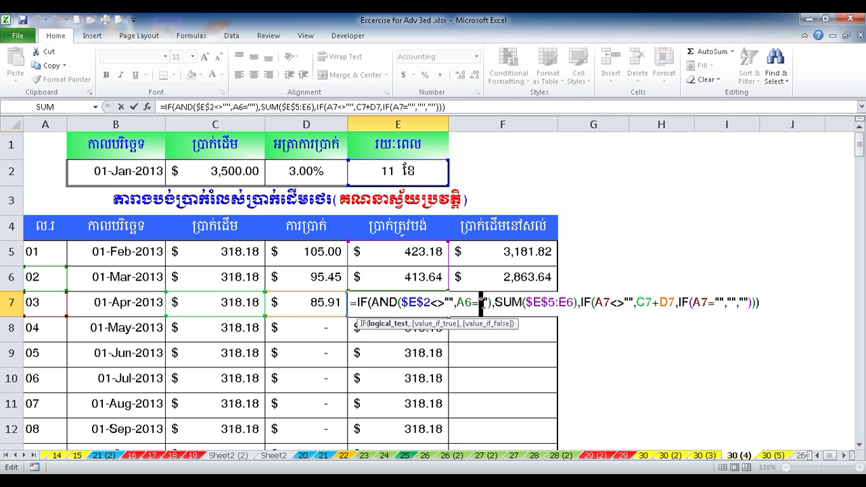
left_click(408, 179)
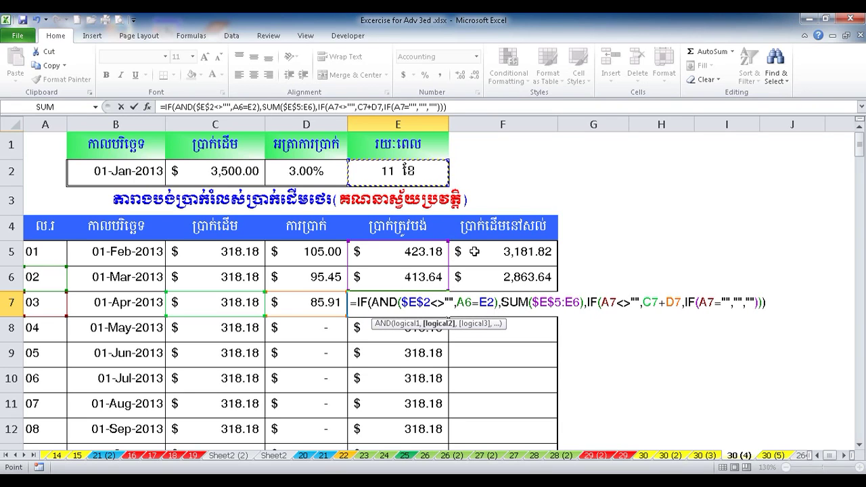
key("F4")
key("Return")
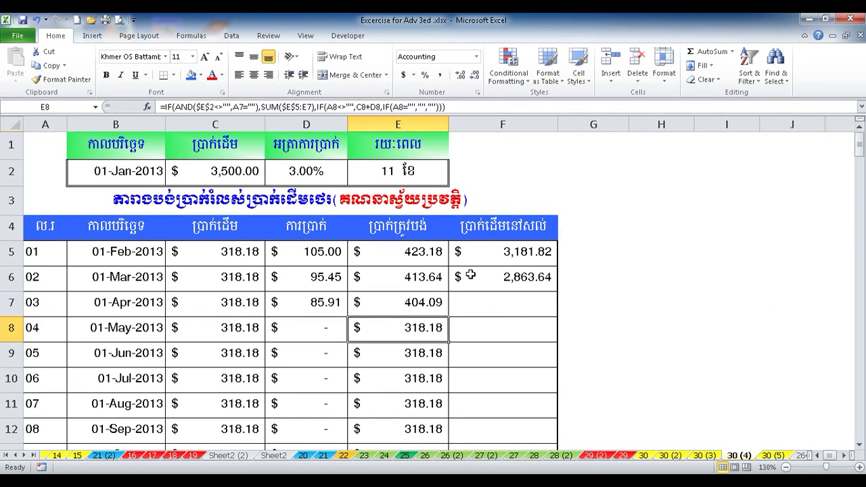
key("Up")
left_click_drag(449, 316, 448, 411)
scroll(453, 394, "up", 2)
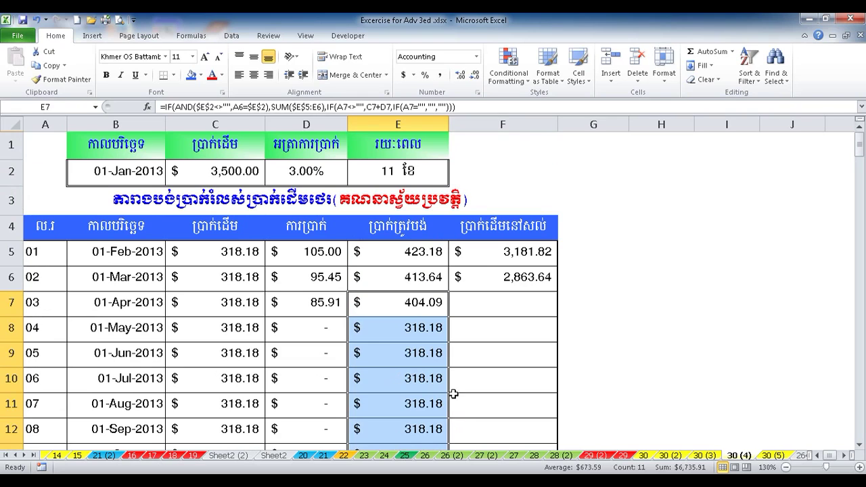
left_click(483, 307)
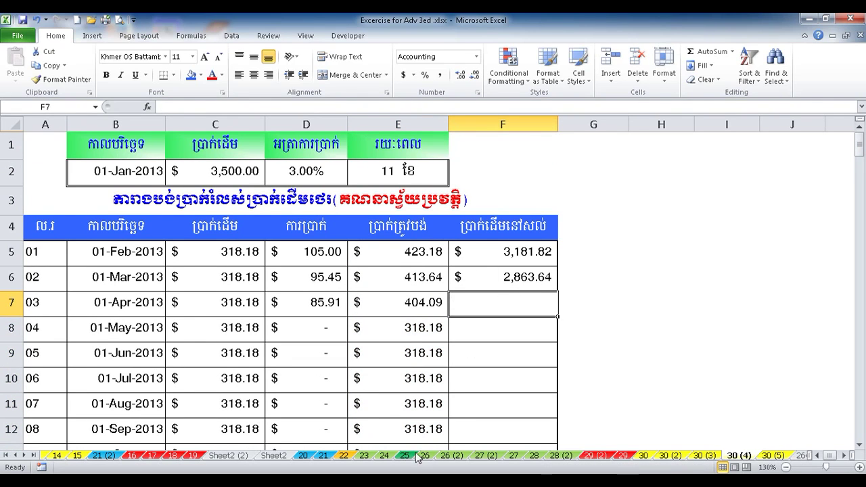
scroll(399, 347, "down", 3)
scroll(413, 318, "up", 2)
- Copy the F6 remaining-balance formula down to row 18
left_click(503, 191)
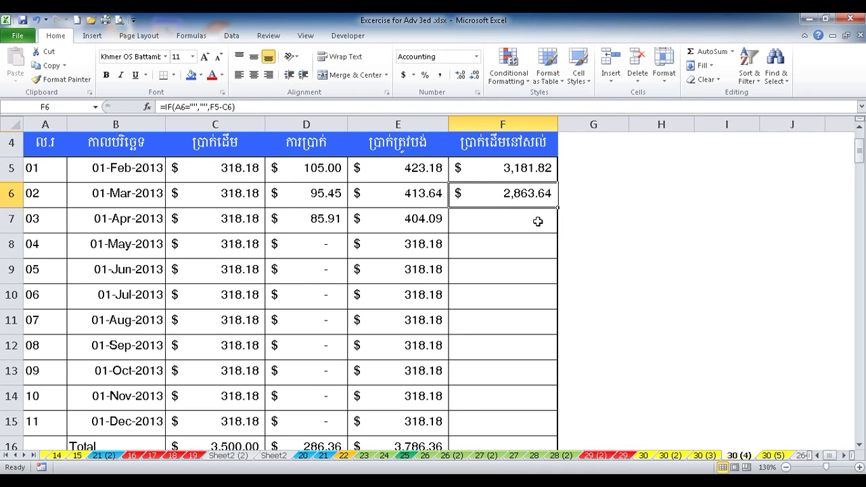
left_click_drag(557, 208, 561, 396)
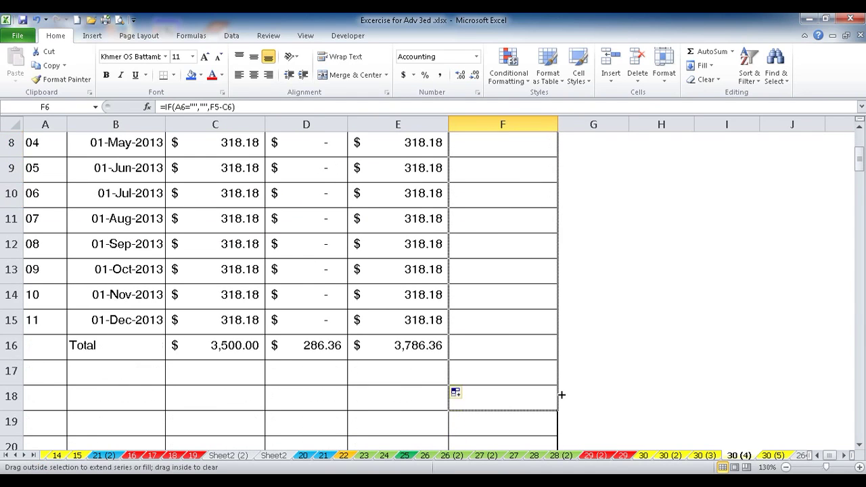
left_click(584, 390)
scroll(588, 379, "up", 3)
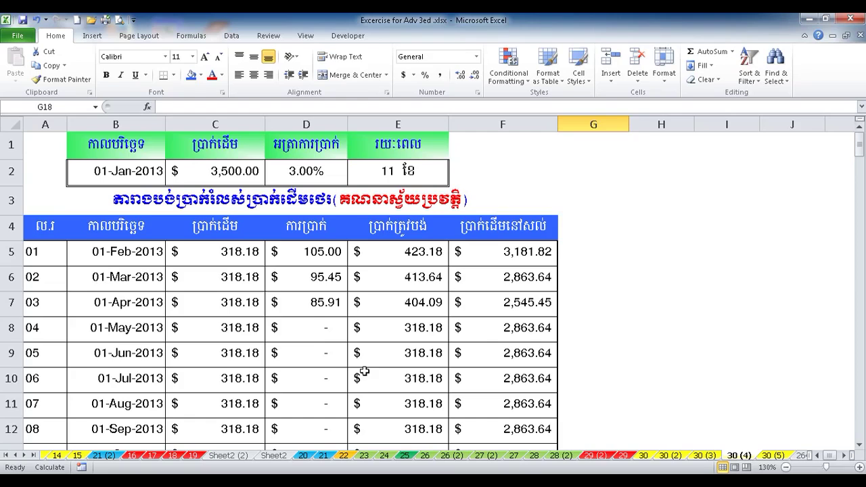
scroll(345, 368, "down", 4)
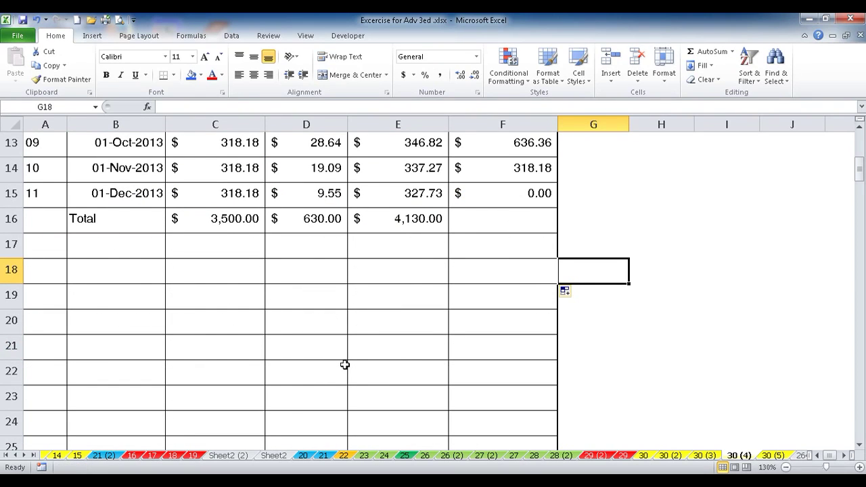
scroll(344, 365, "up", 2)
scroll(345, 366, "up", 1)
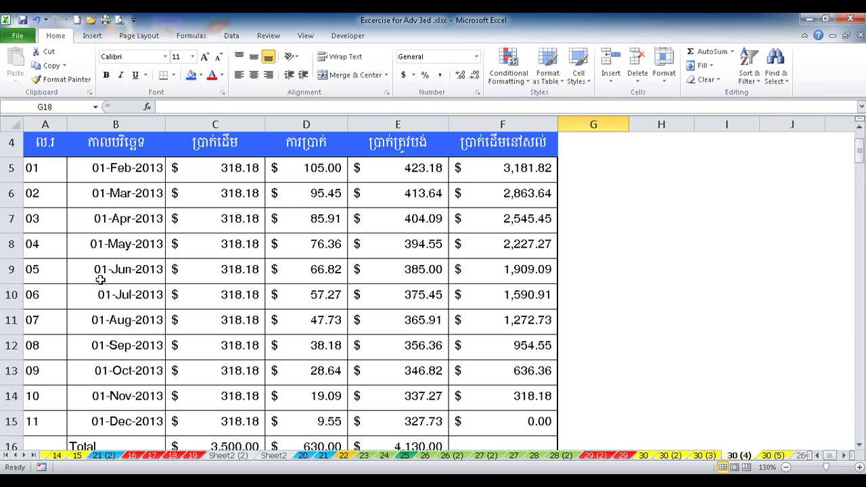
- Extend row 8's formulas from B8:F8 down to row 150
mouse_move(94, 253)
left_mouse_down()
mouse_move(521, 249)
mouse_move(558, 426)
left_mouse_up()
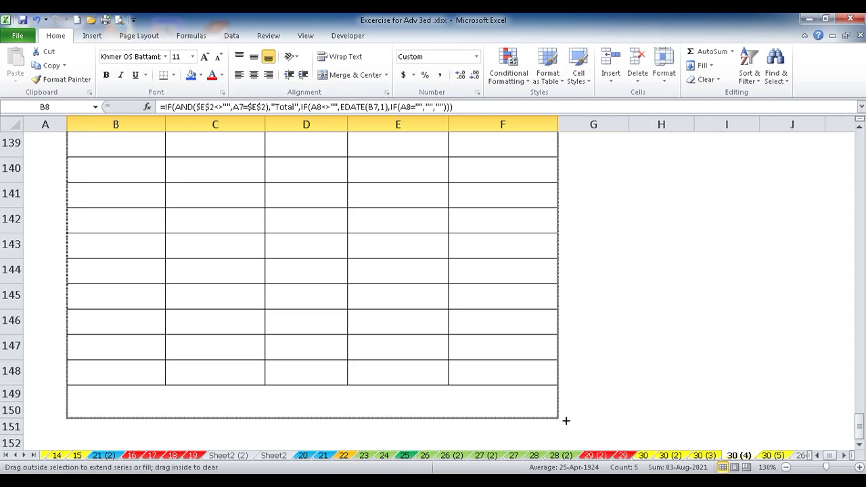
left_click_drag(558, 426, 565, 420)
scroll(534, 402, "up", 12)
scroll(534, 402, "up", 8)
scroll(532, 397, "up", 9)
scroll(532, 397, "up", 9)
scroll(530, 395, "up", 8)
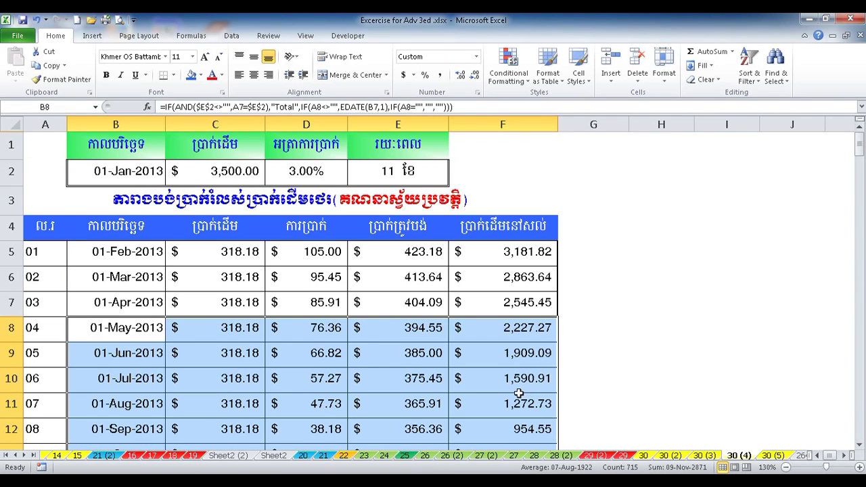
left_click(344, 368)
- Re-enter the loan term in E2 as 5 months
left_click(382, 173)
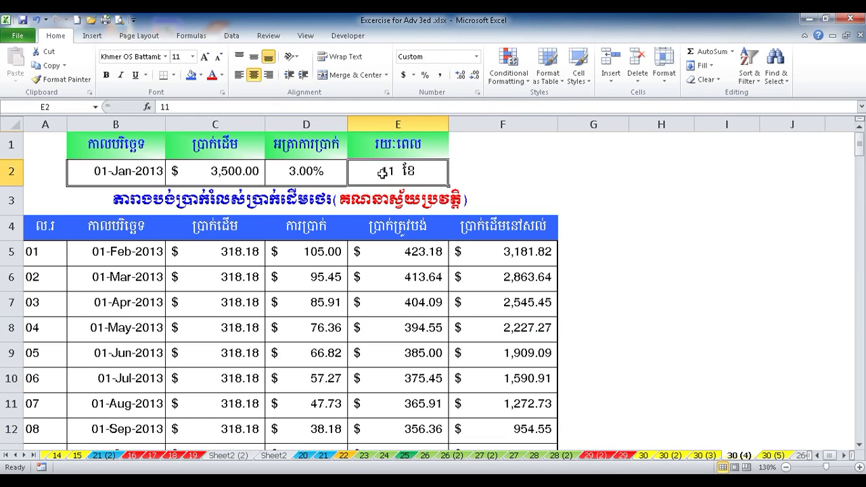
key("Delete")
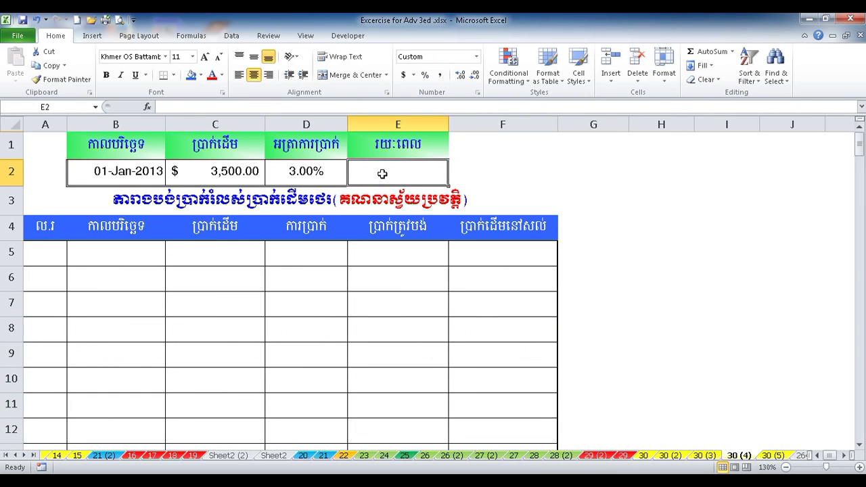
left_click(220, 171)
left_click(332, 176)
left_click(371, 176)
type("5")
left_click(609, 260)
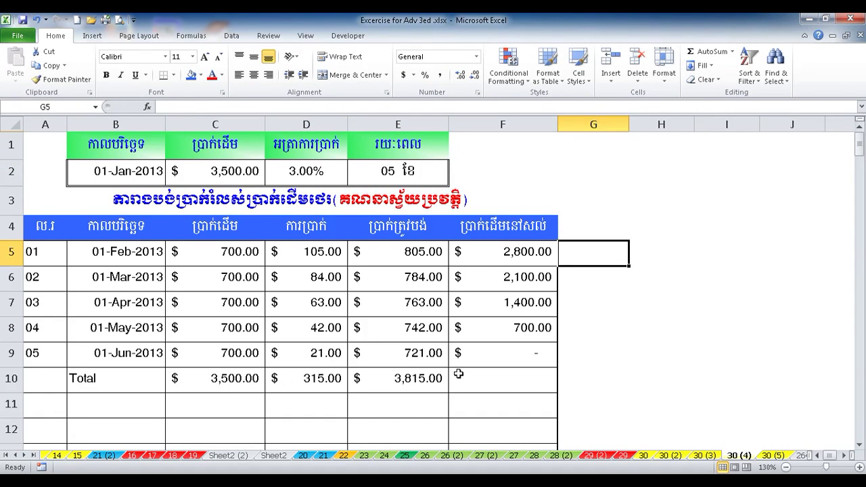
- Try an 8-month term in E2 and check the resulting schedule
left_click(407, 177)
type("8")
left_click(728, 266)
scroll(247, 305, "down", 3)
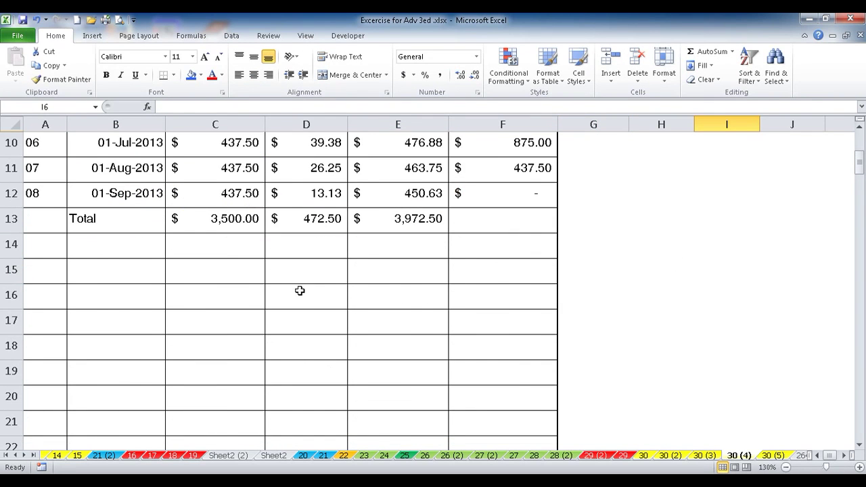
scroll(300, 290, "up", 3)
- Set the term to 20 months, then select from B7 through column E far below
left_click(374, 176)
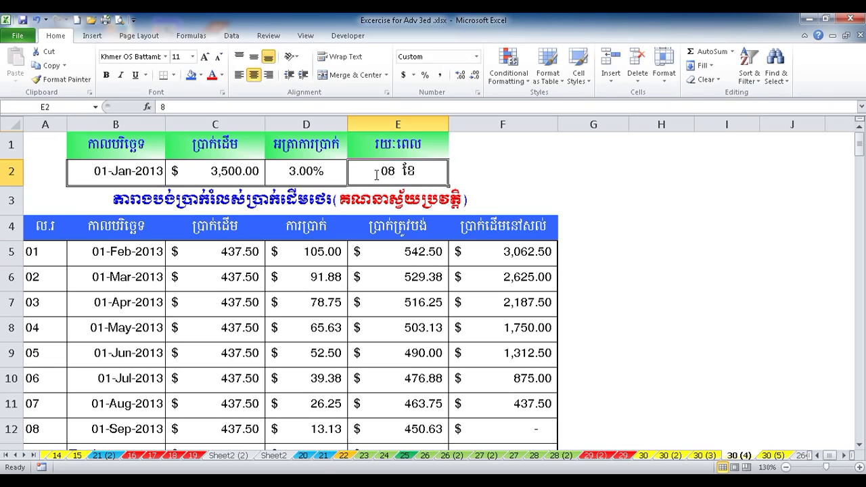
type("20")
left_click(679, 320)
scroll(678, 321, "down", 4)
scroll(677, 321, "down", 2)
scroll(673, 320, "up", 4)
scroll(672, 318, "up", 2)
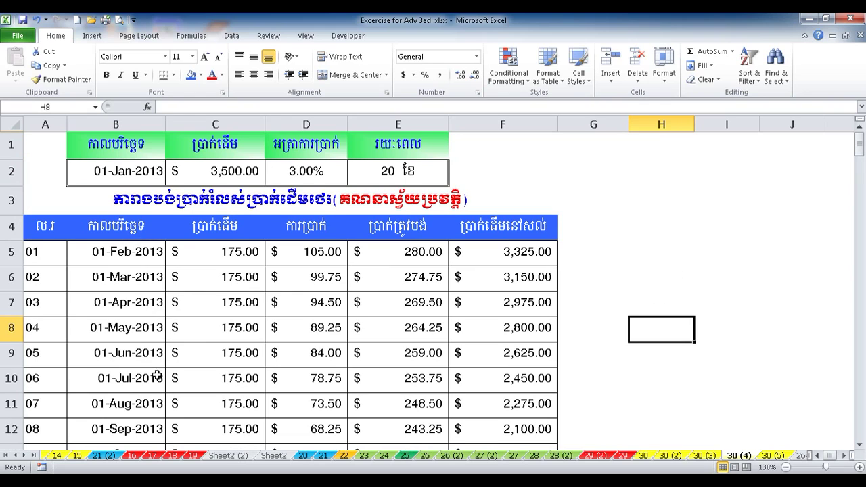
left_click(113, 305)
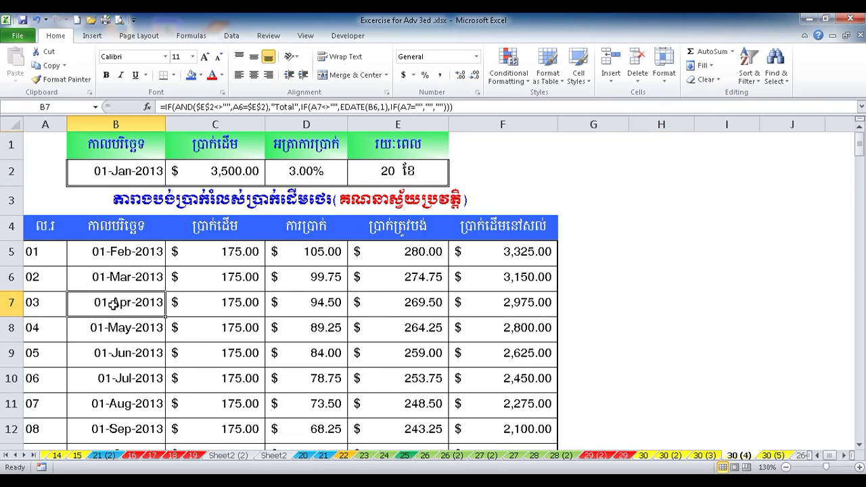
mouse_move(113, 305)
left_mouse_down()
mouse_move(450, 410)
mouse_move(386, 280)
left_mouse_up()
- Create a formula-based conditional formatting rule =$B7="Total"
scroll(386, 280, "up", 5)
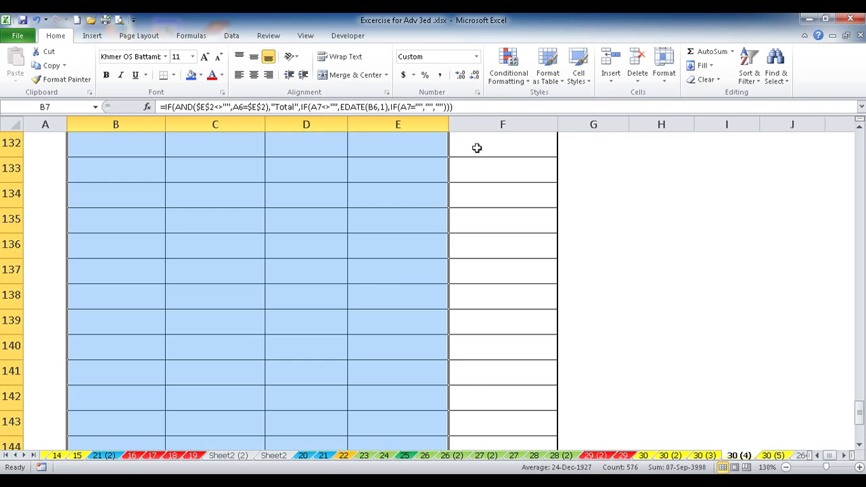
left_click(507, 64)
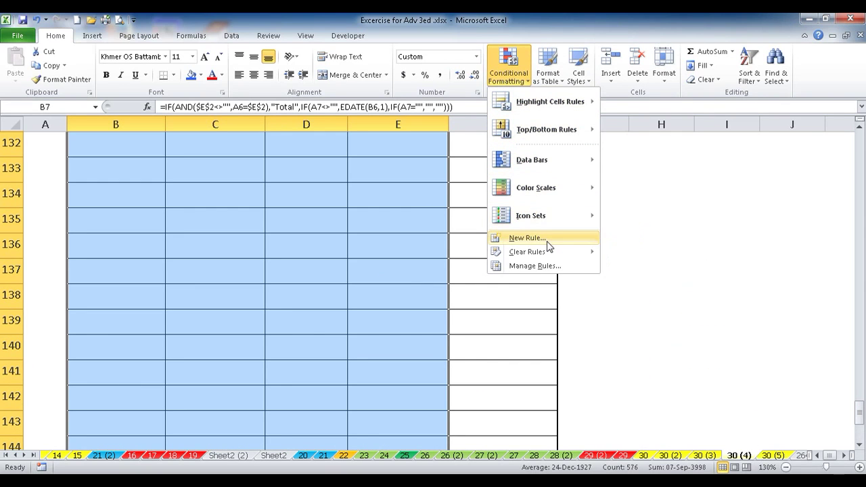
left_click(527, 238)
left_click(351, 214)
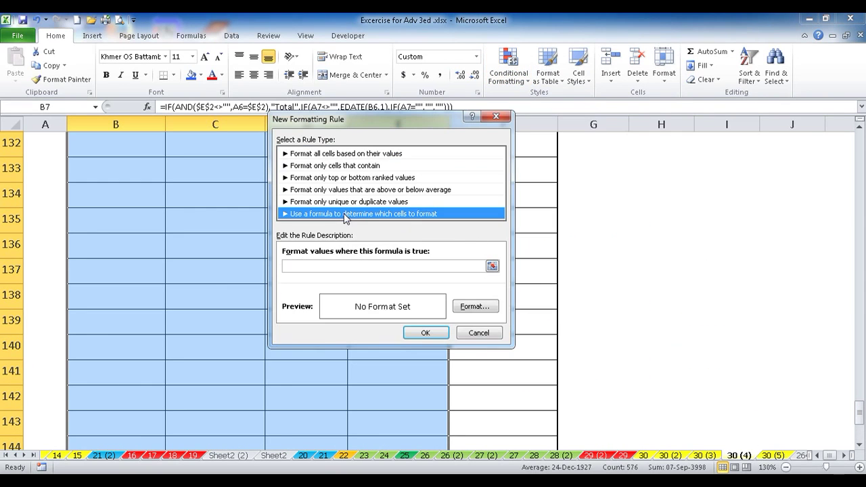
left_click(359, 265)
type("=")
scroll(527, 279, "up", 5)
scroll(527, 279, "up", 4)
left_click_drag(859, 359, 859, 148)
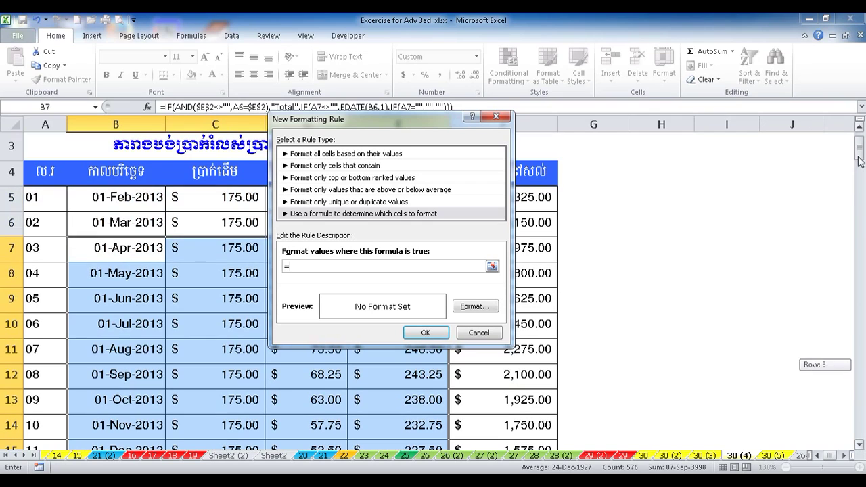
left_click(102, 250)
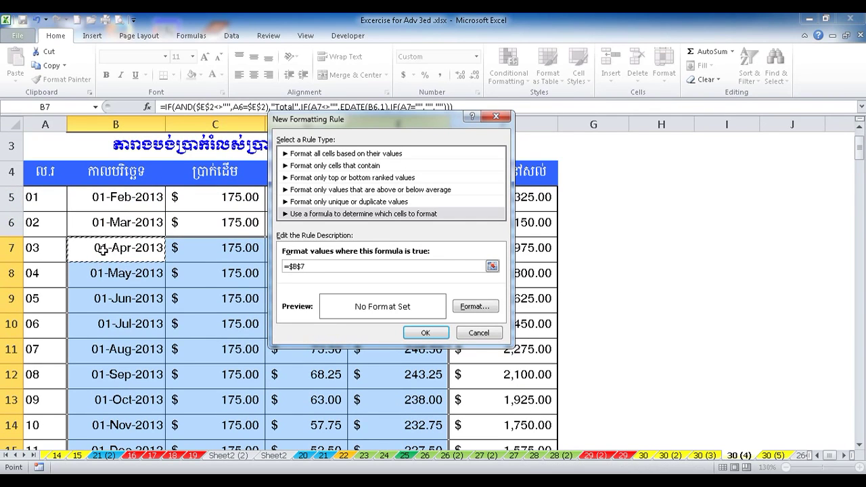
key("F4")
type("=\"Total")
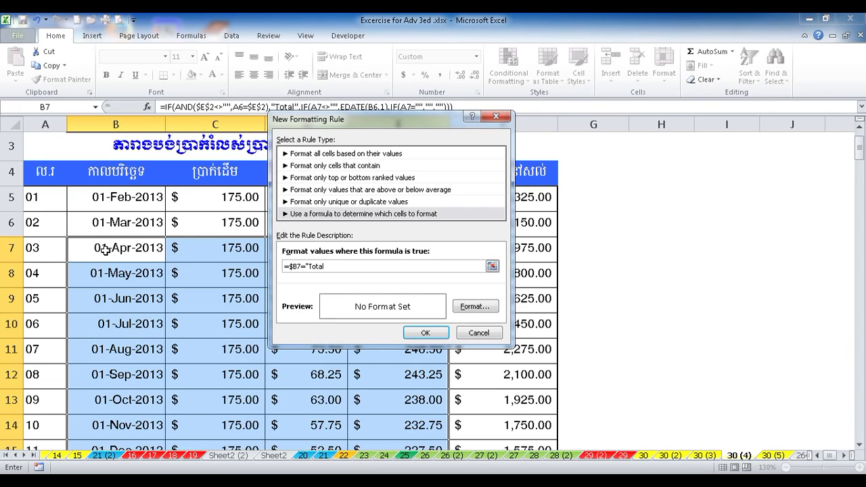
- Give the rule a bright blue fill and apply it to the Total row
left_click(474, 306)
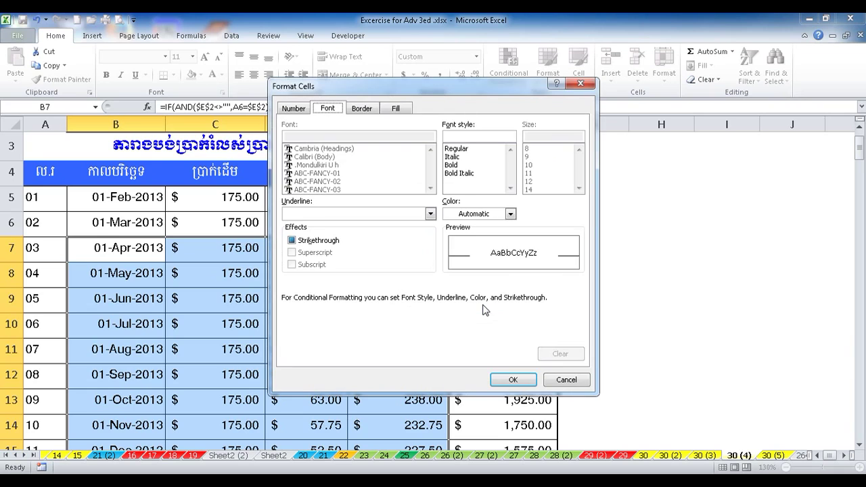
left_click(485, 218)
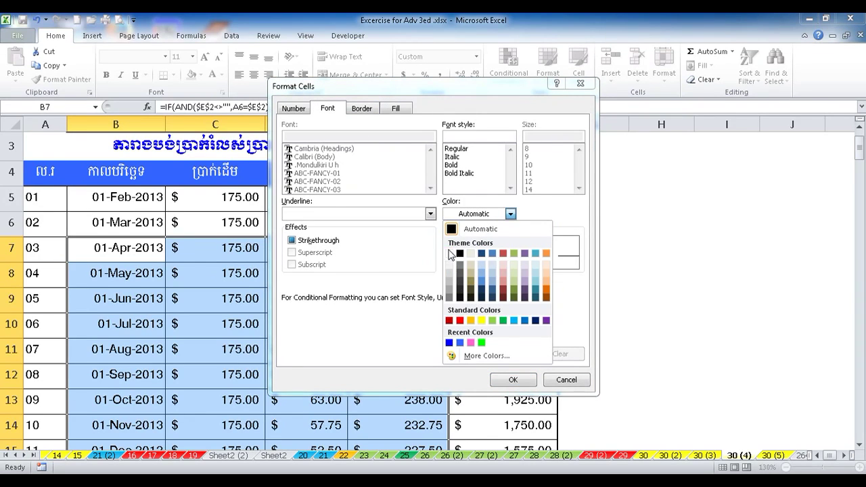
left_click(450, 255)
left_click(396, 109)
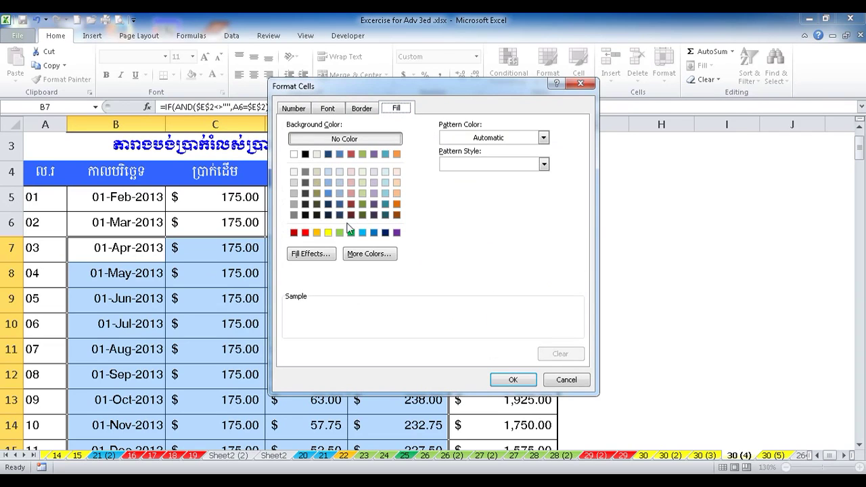
left_click(352, 257)
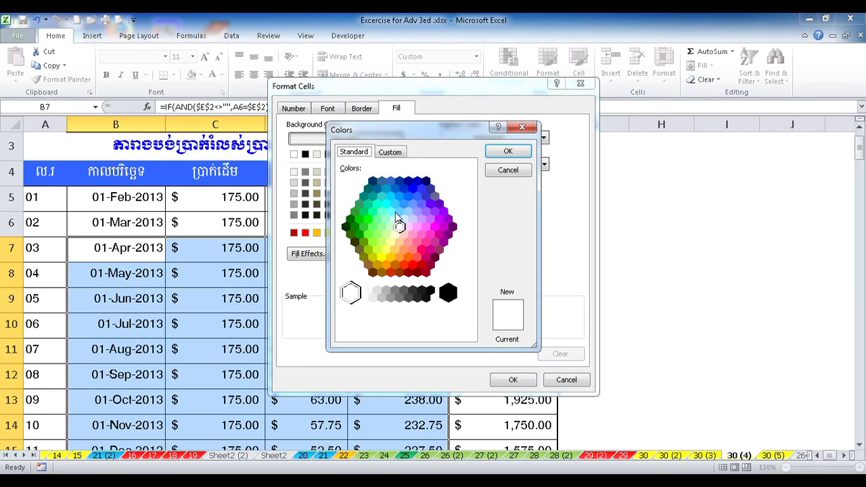
left_click(414, 187)
left_click(507, 151)
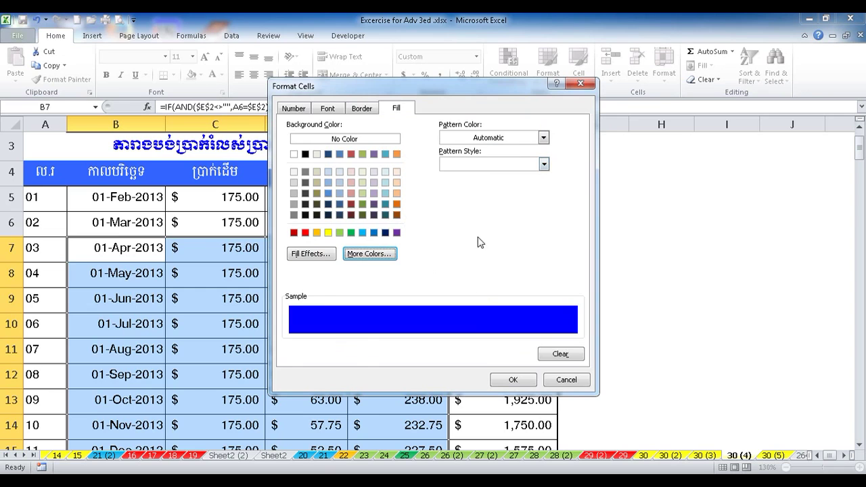
left_click(498, 380)
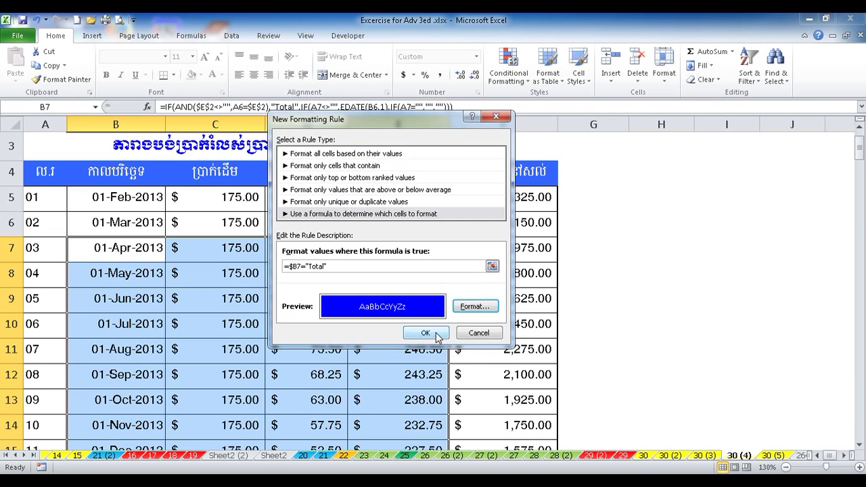
left_click(436, 336)
left_click(641, 303)
scroll(629, 323, "down", 5)
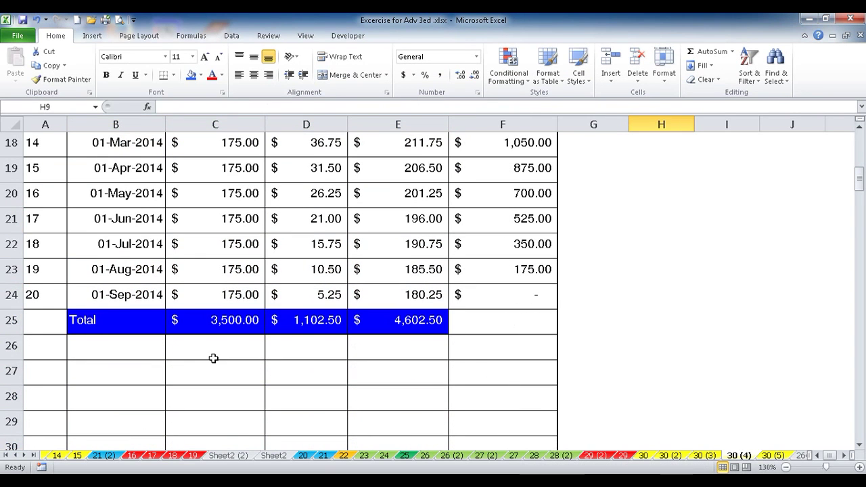
- Set the loan term in E2 to 6 months
scroll(174, 362, "up", 5)
scroll(176, 363, "up", 1)
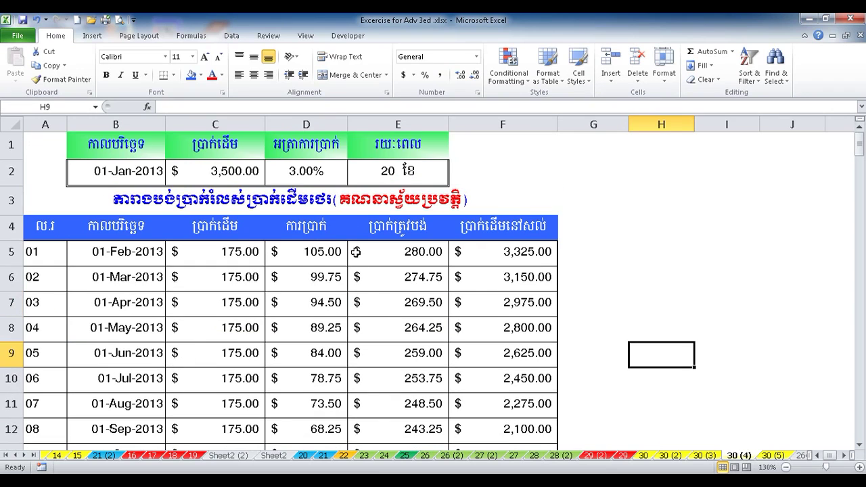
left_click(376, 175)
type("6")
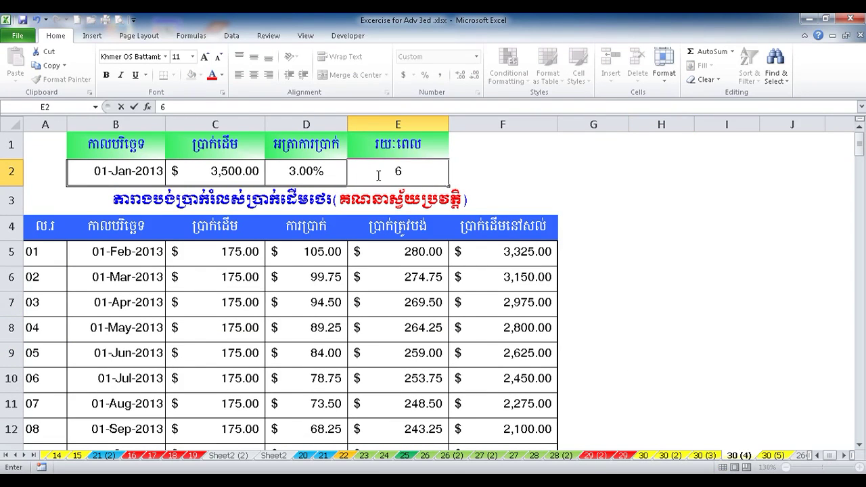
key("Return")
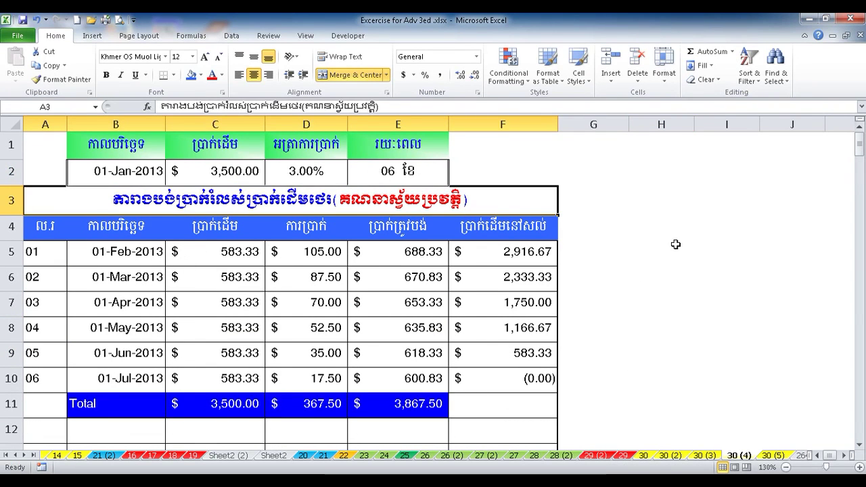
left_click(675, 244)
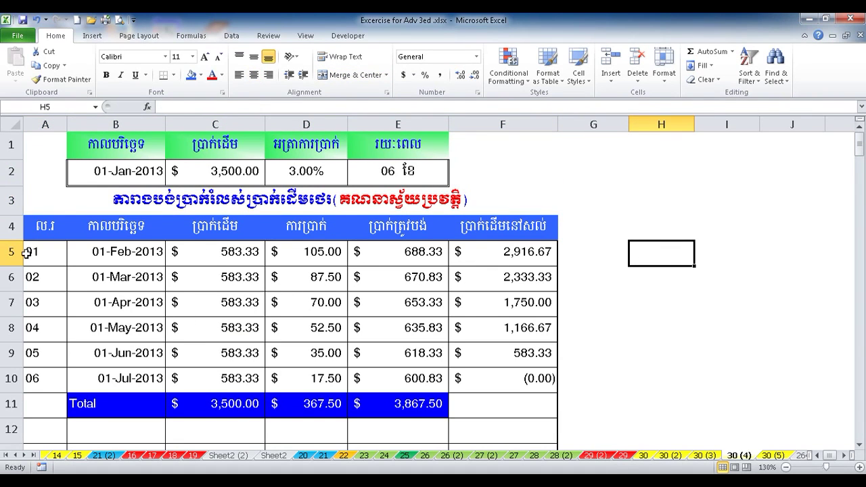
- Center the payment numbers in column A from A5 downward
left_click_drag(26, 252, 45, 406)
left_click(254, 75)
scroll(837, 357, "up", 14)
left_click(755, 304)
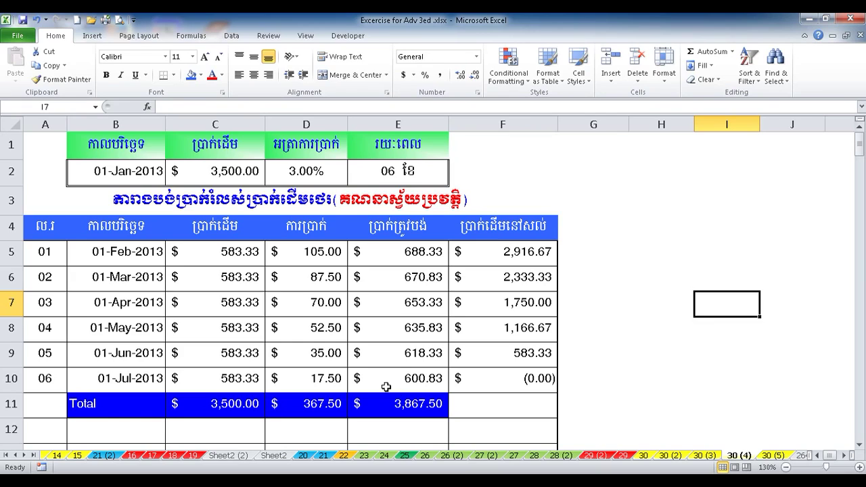
left_click(621, 378)
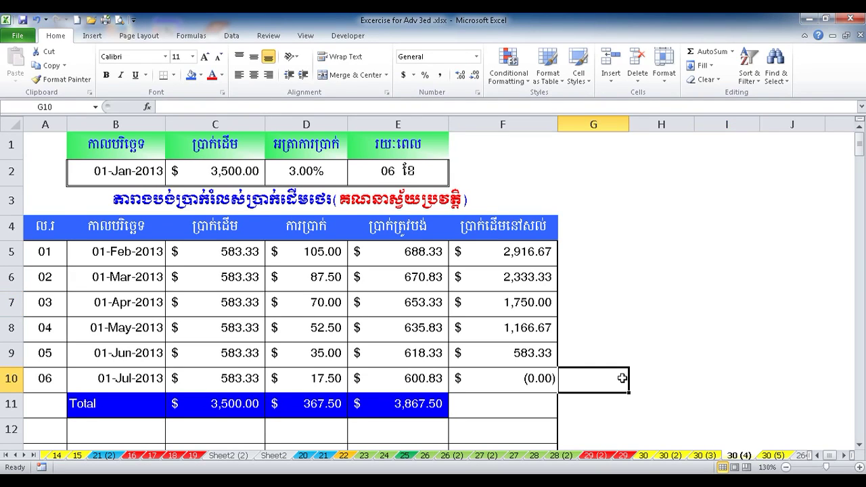